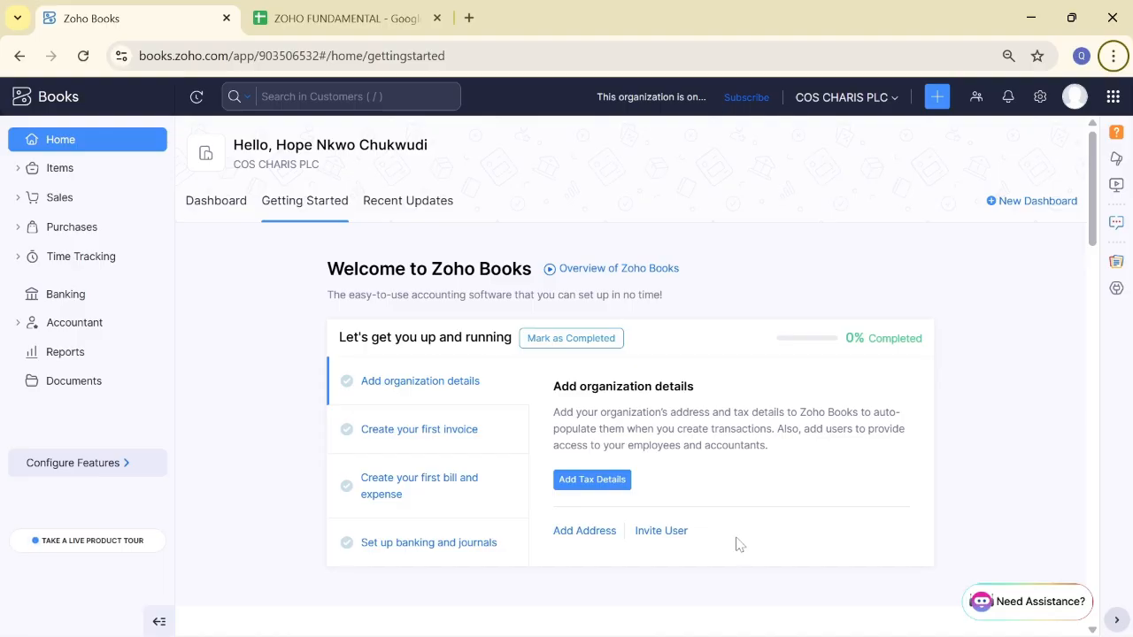
Open the organization's chart of accounts from the accountant section.
{"action": "left_click", "coordinate": [92, 333]}
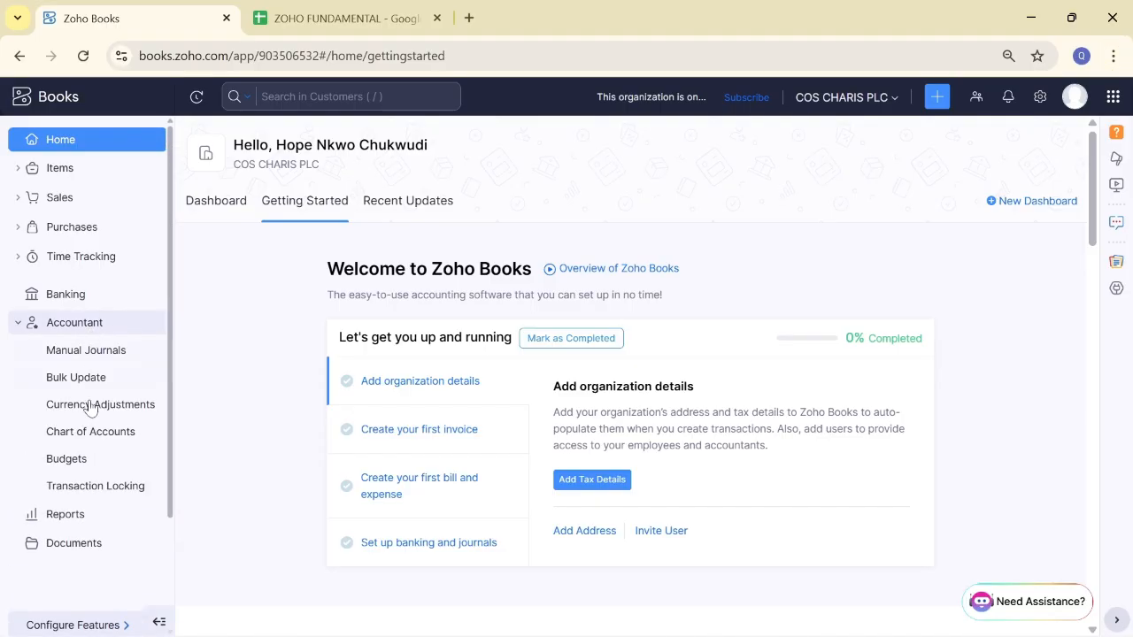
{"action": "left_click", "coordinate": [91, 432]}
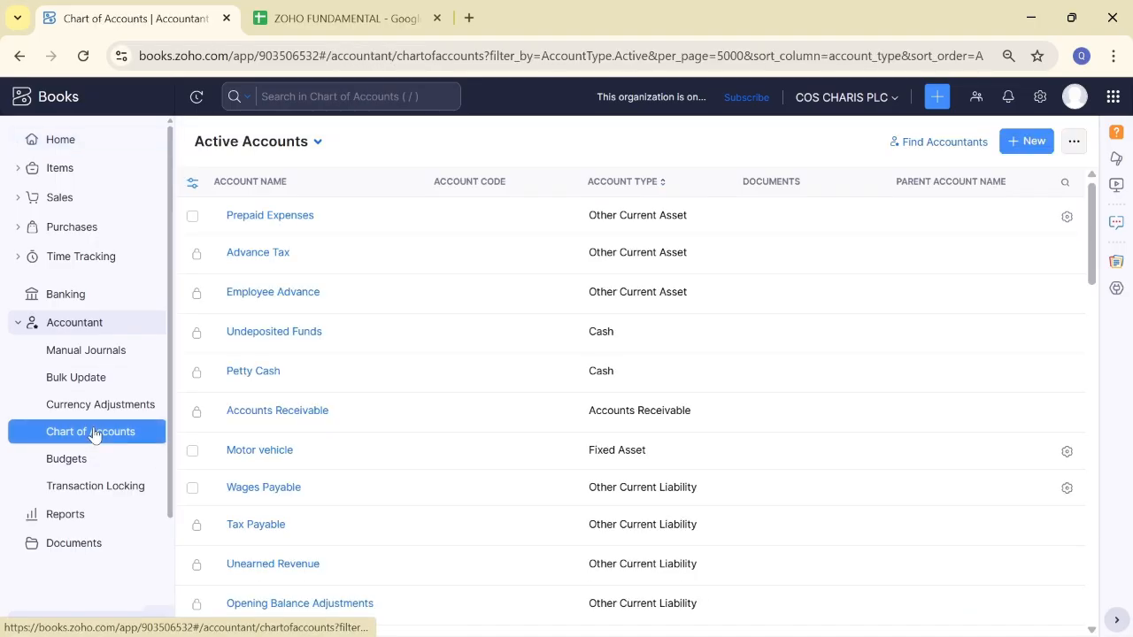
Switch to the ZOHO FUNDAMENTAL spreadsheet, dismiss the Meet promotion, and examine the general ledger account names against their account types.
{"action": "left_click", "coordinate": [314, 10]}
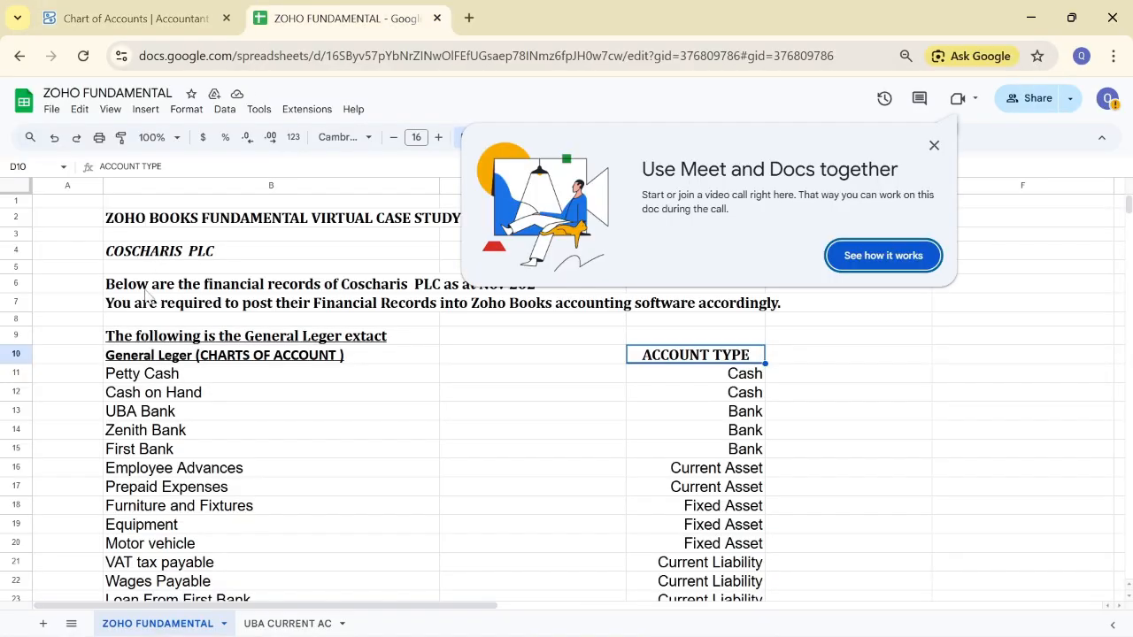
{"action": "left_click", "coordinate": [934, 145]}
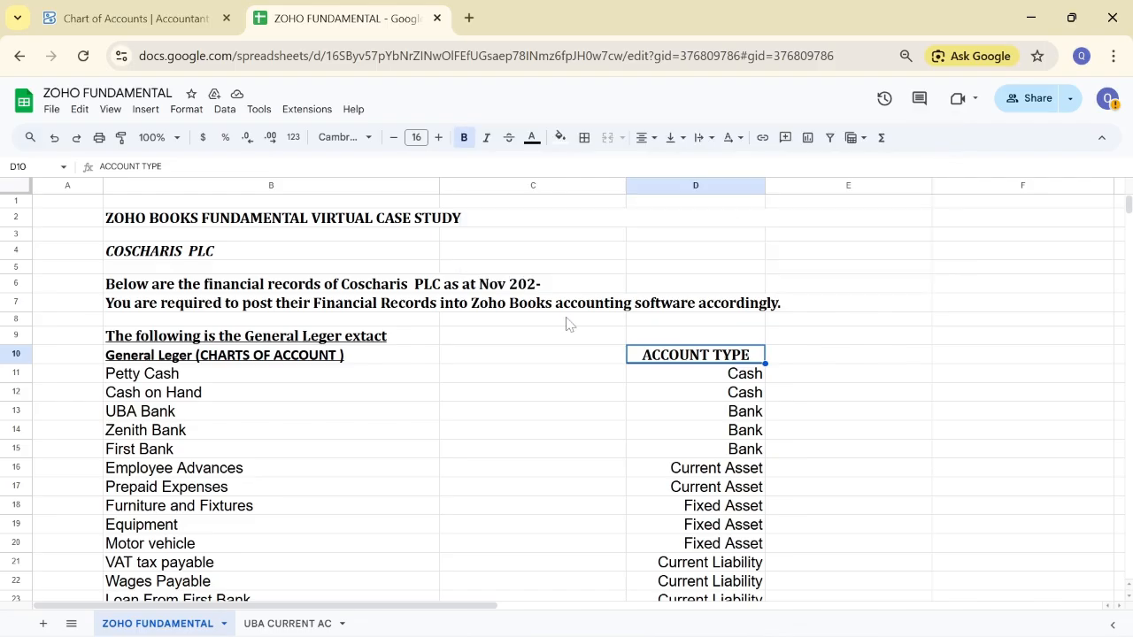
{"action": "left_click", "coordinate": [137, 291]}
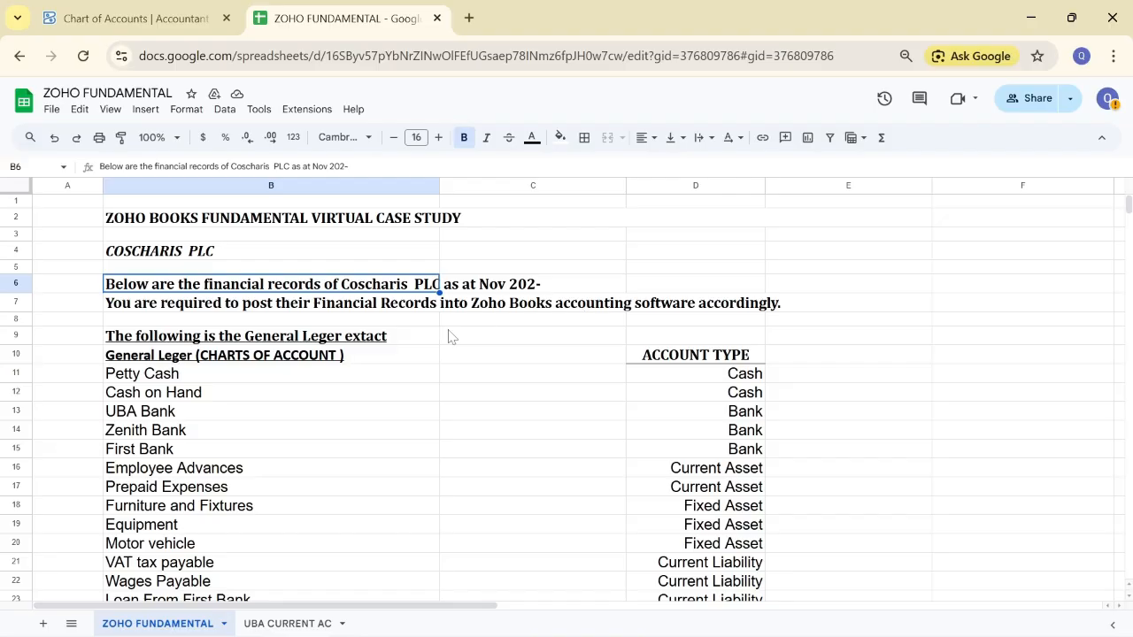
{"action": "left_click_drag", "start_coordinate": [234, 379], "coordinate": [212, 475]}
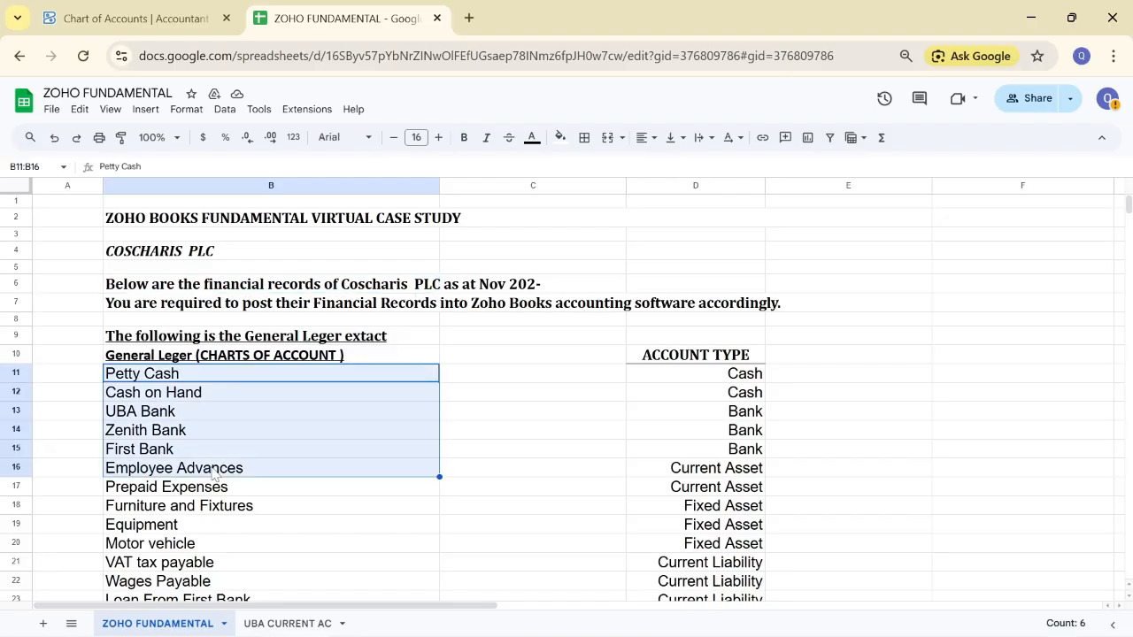
{"action": "left_click", "coordinate": [661, 360]}
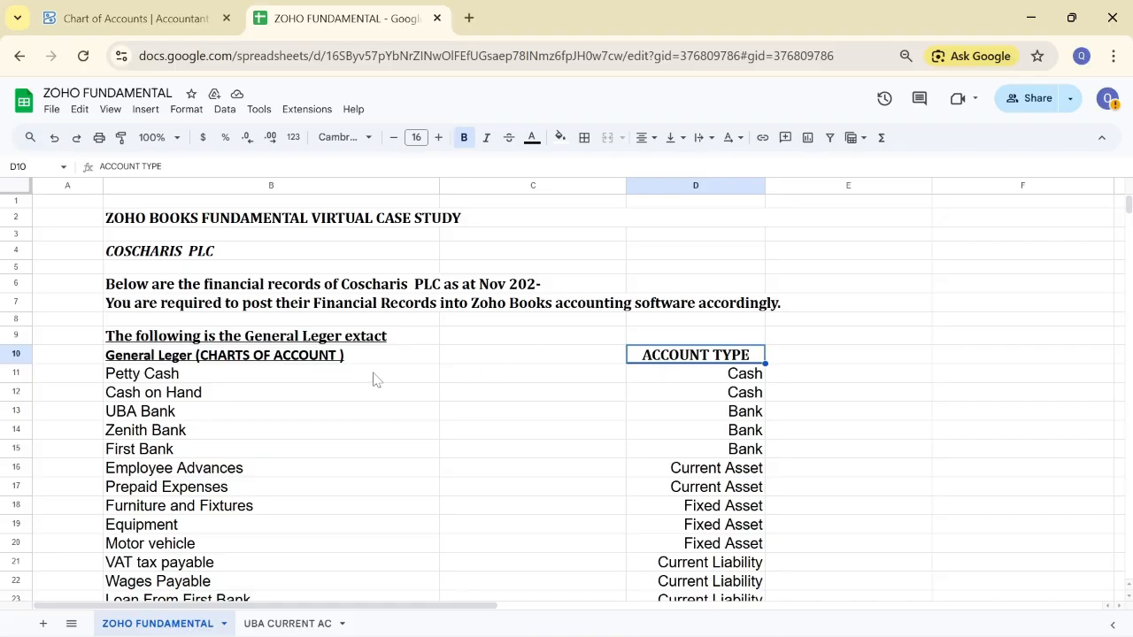
{"action": "left_click", "coordinate": [375, 379]}
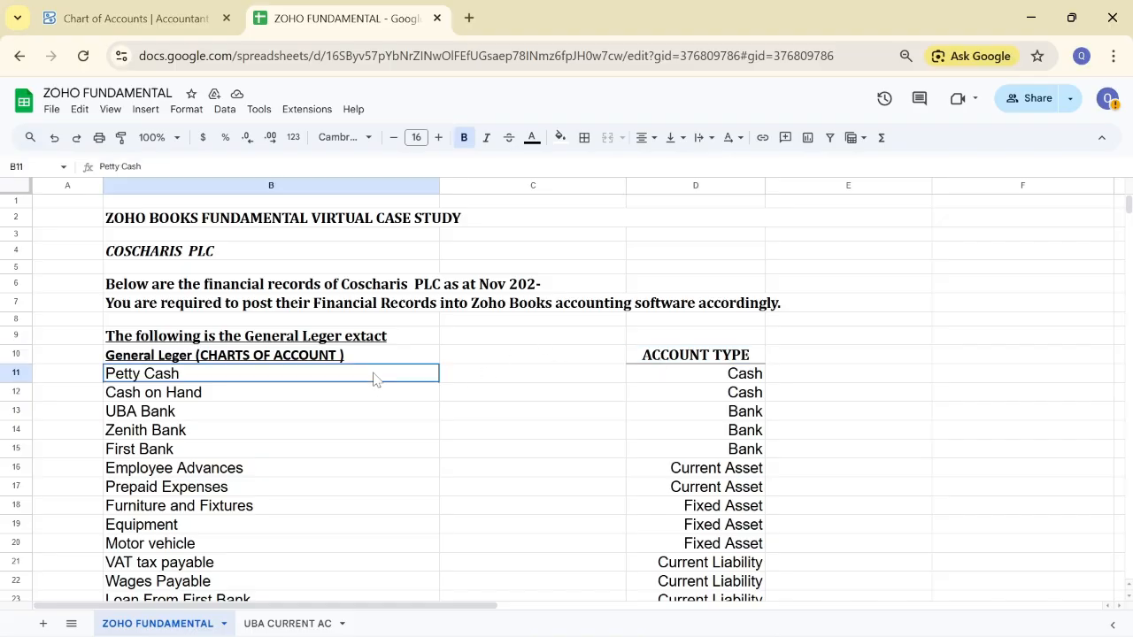
{"action": "left_click", "coordinate": [690, 377]}
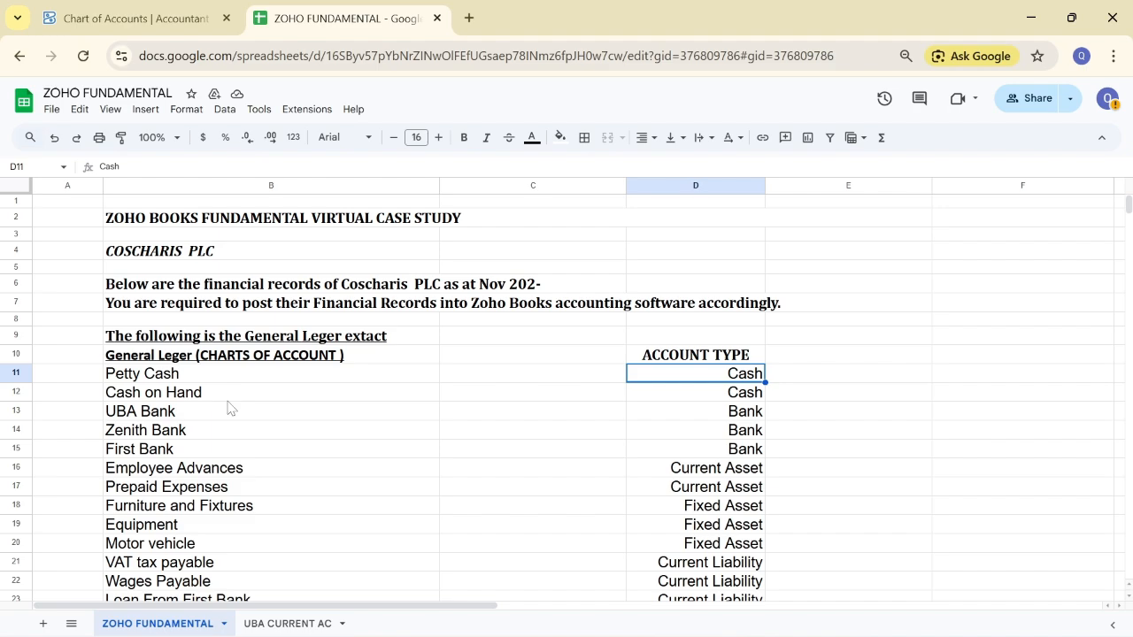
{"action": "left_click", "coordinate": [232, 403]}
{"action": "left_click", "coordinate": [674, 397]}
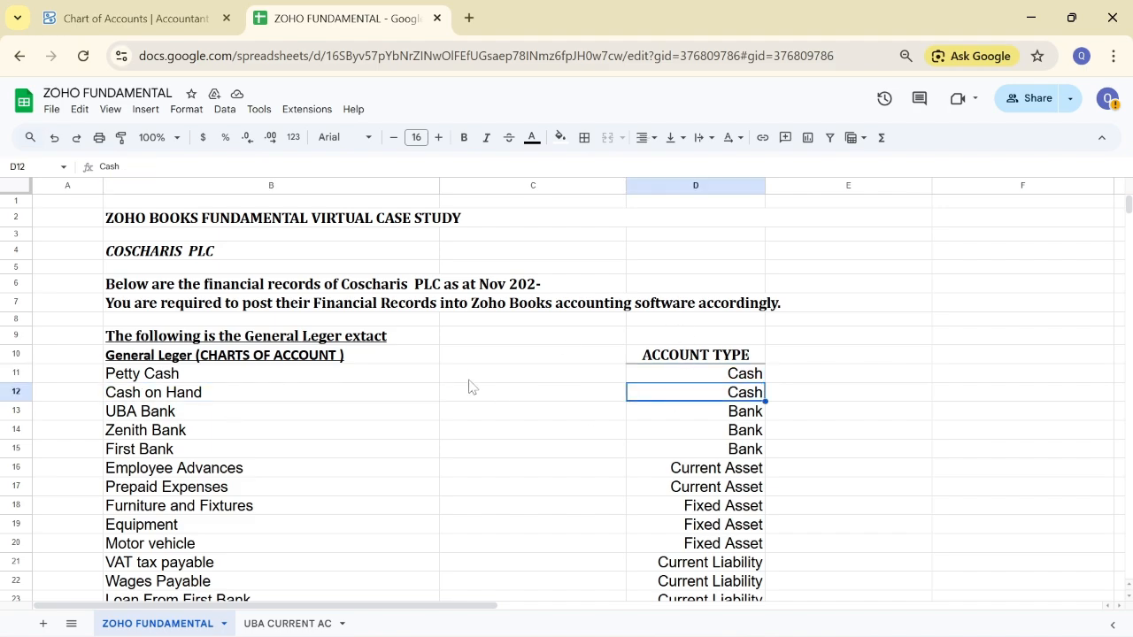
{"action": "left_click", "coordinate": [332, 421]}
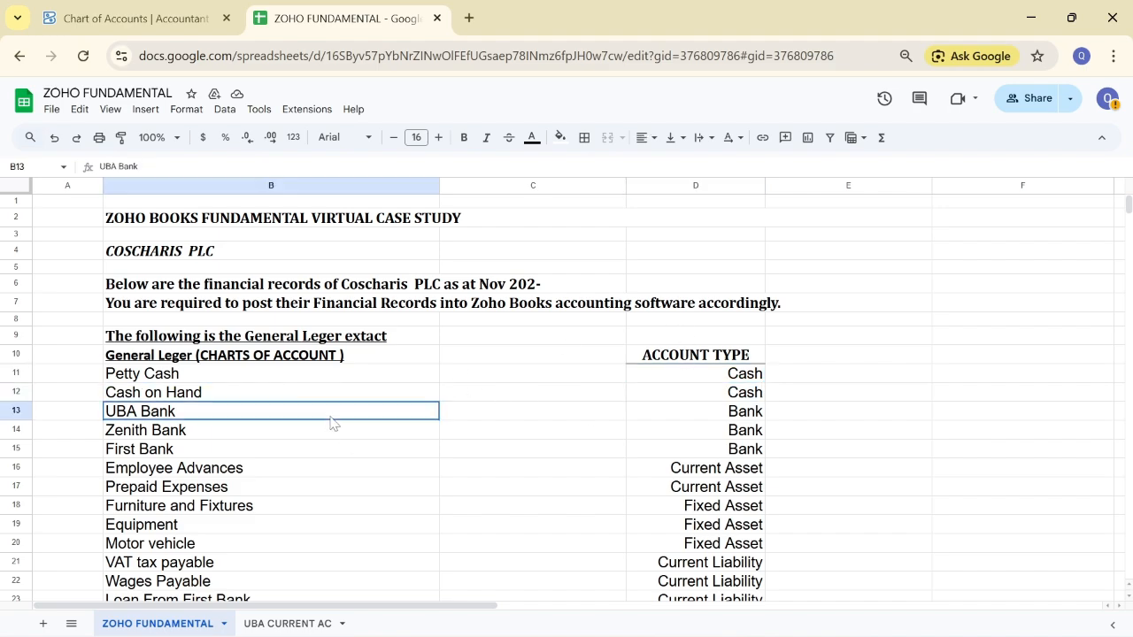
{"action": "left_click", "coordinate": [697, 422]}
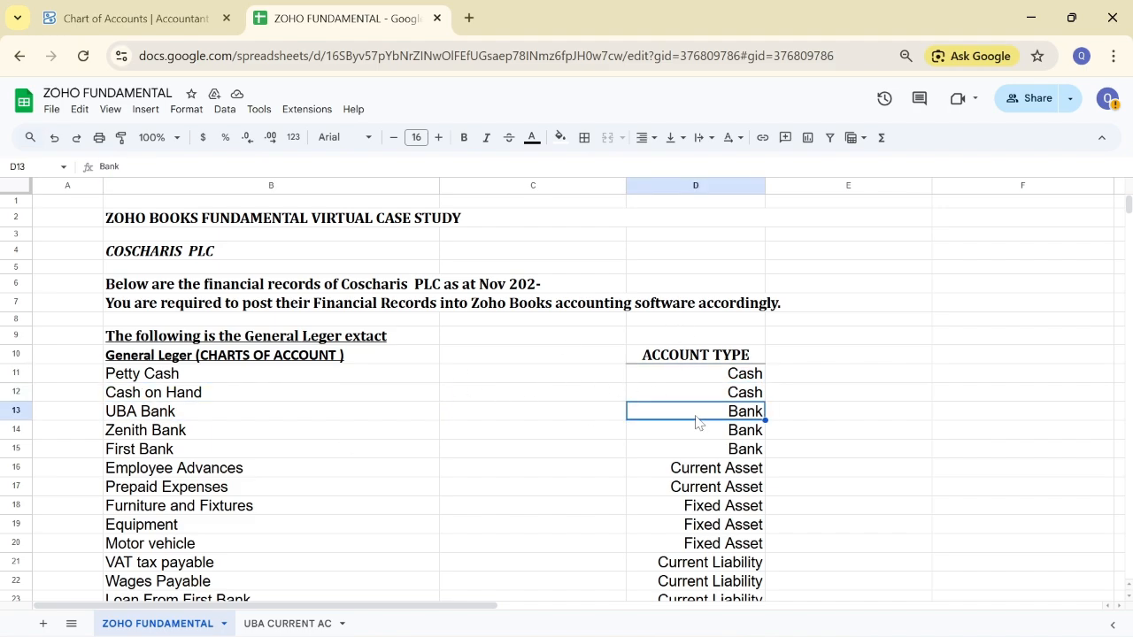
{"action": "left_click", "coordinate": [756, 376]}
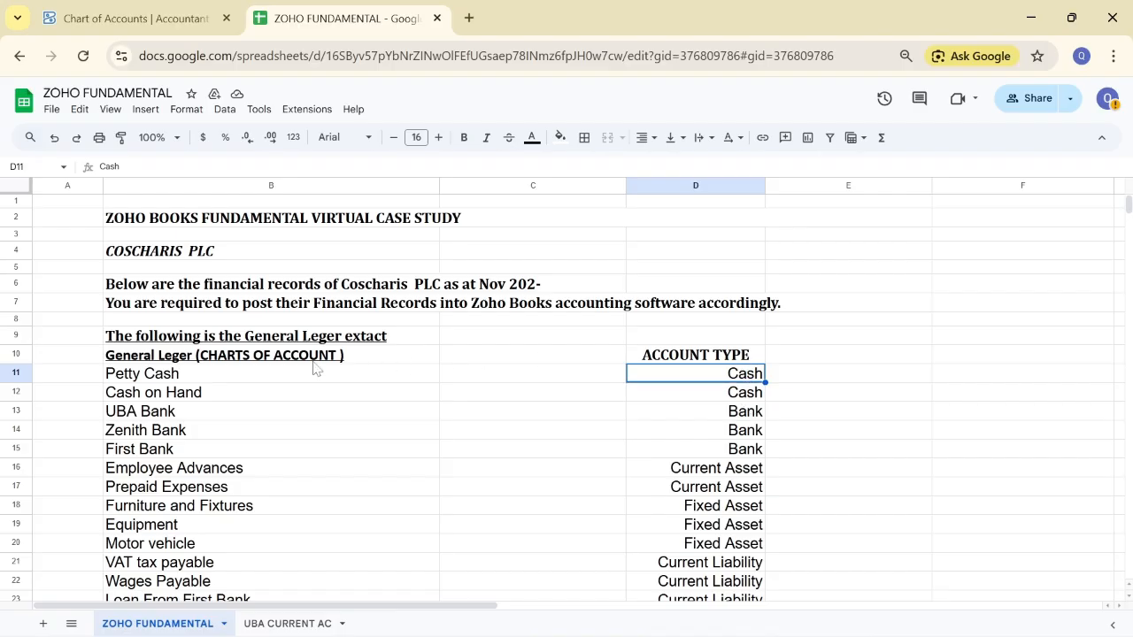
{"action": "left_click", "coordinate": [305, 398]}
{"action": "left_click", "coordinate": [655, 397]}
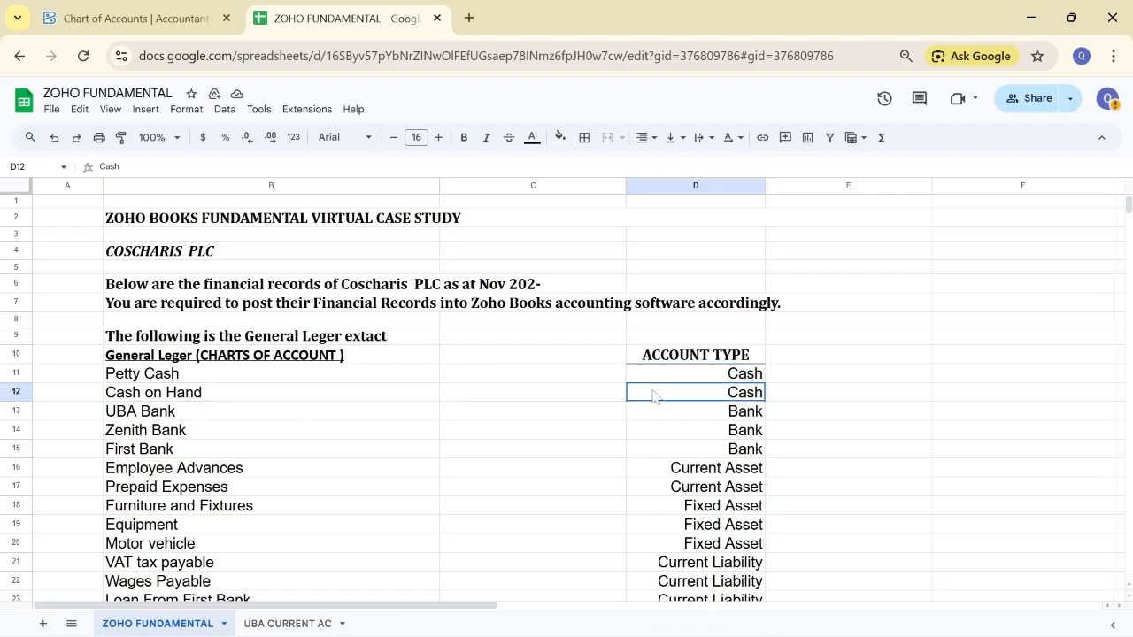
{"action": "left_click", "coordinate": [242, 431]}
{"action": "left_click", "coordinate": [686, 434]}
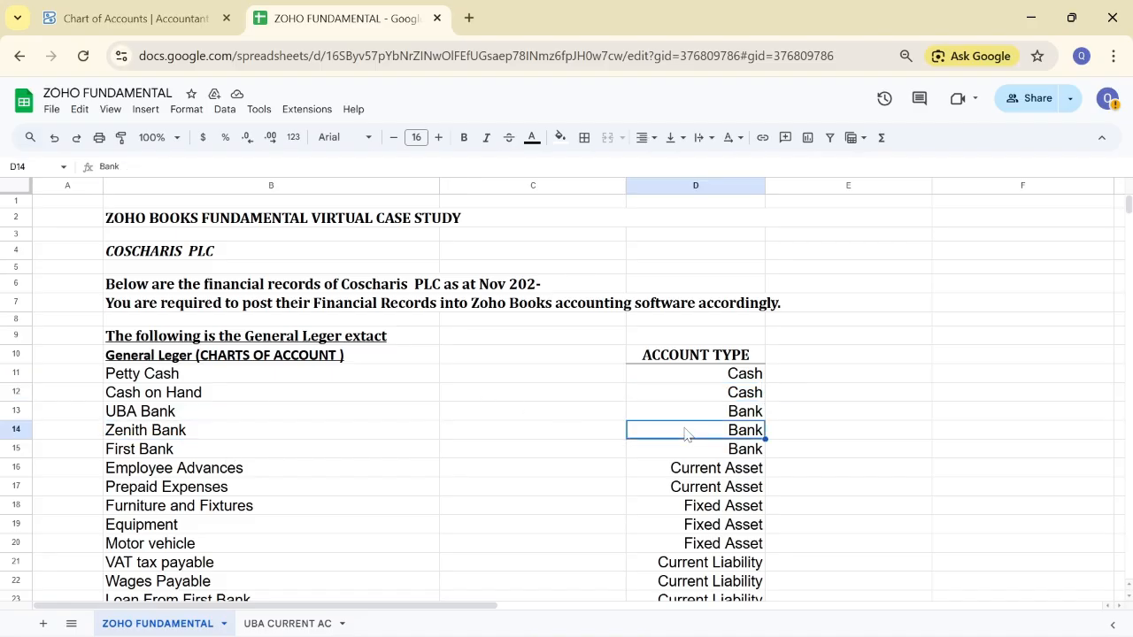
{"action": "left_click", "coordinate": [763, 378]}
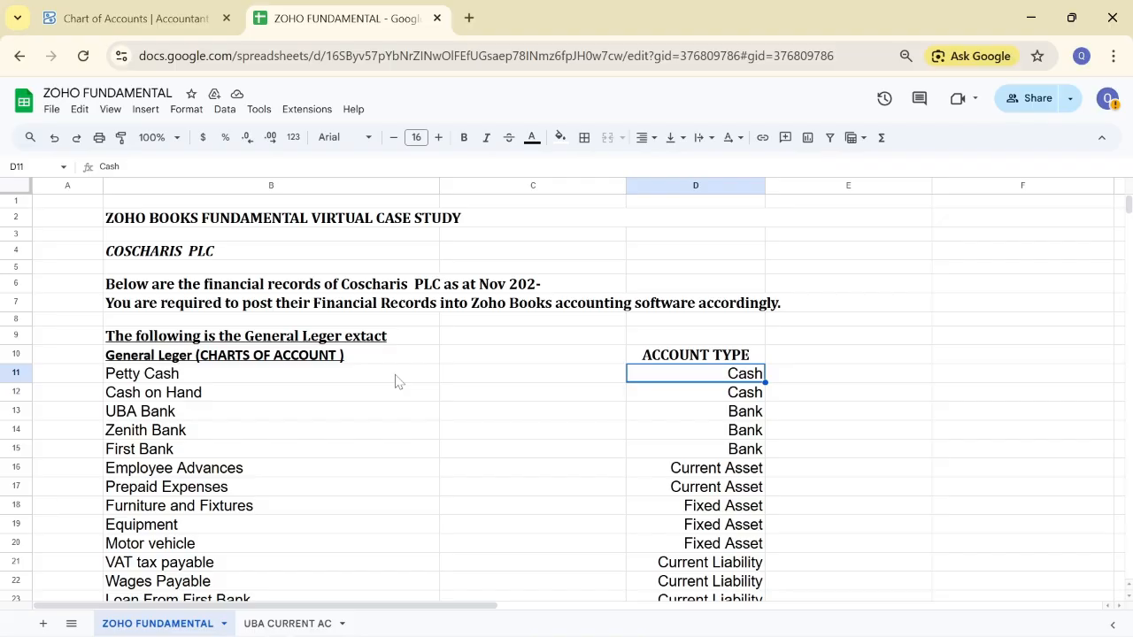
{"action": "left_click", "coordinate": [292, 374]}
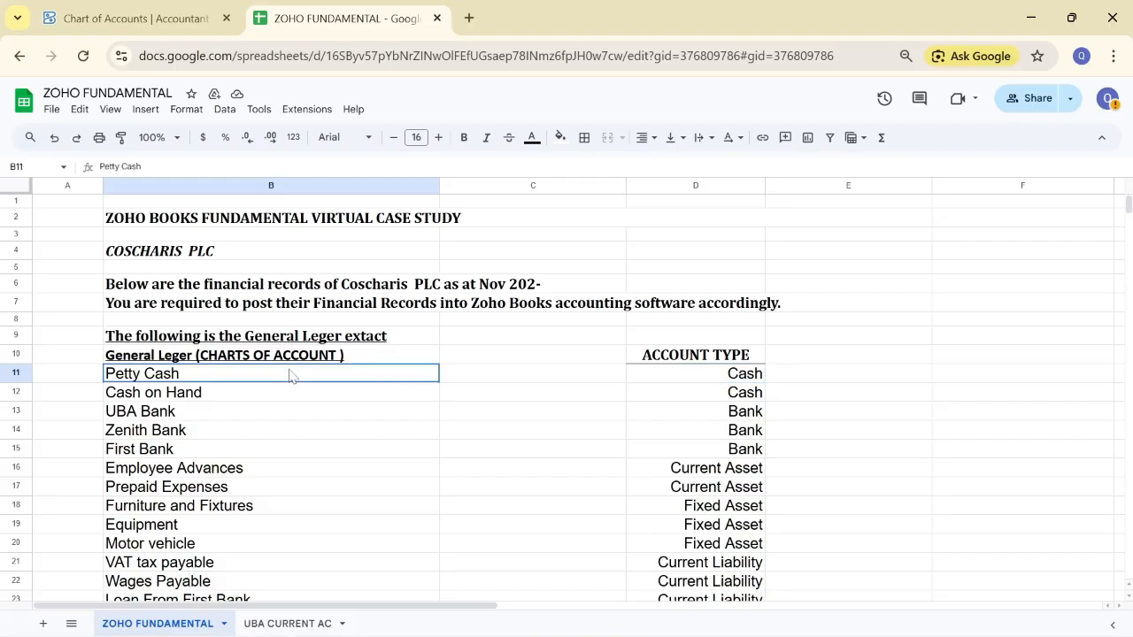
{"action": "left_click", "coordinate": [695, 377]}
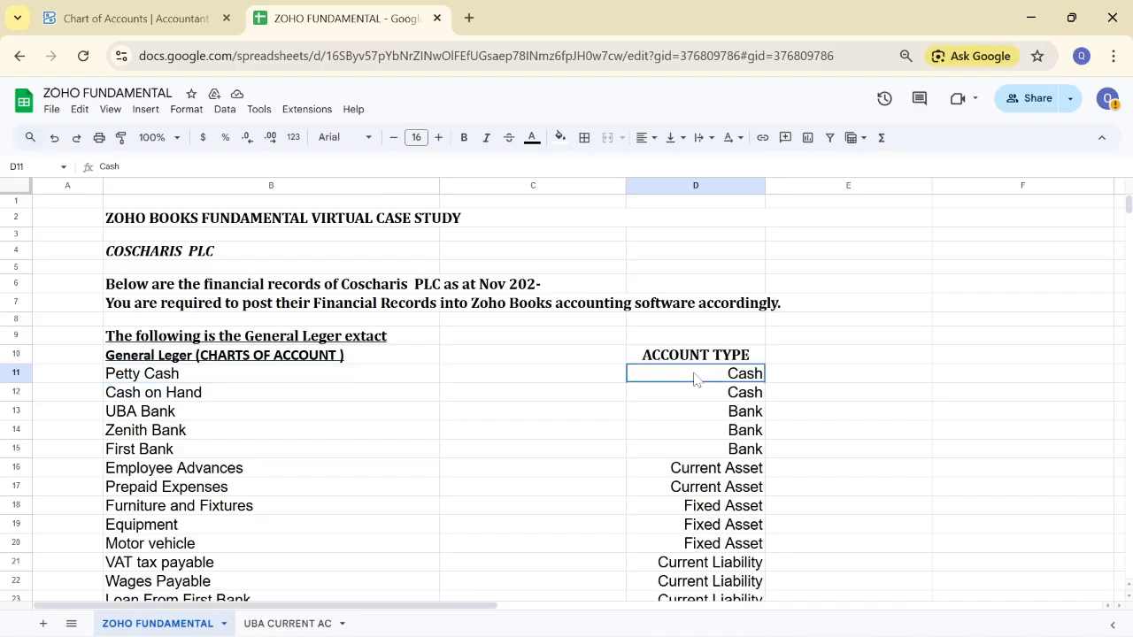
{"action": "left_click", "coordinate": [251, 416]}
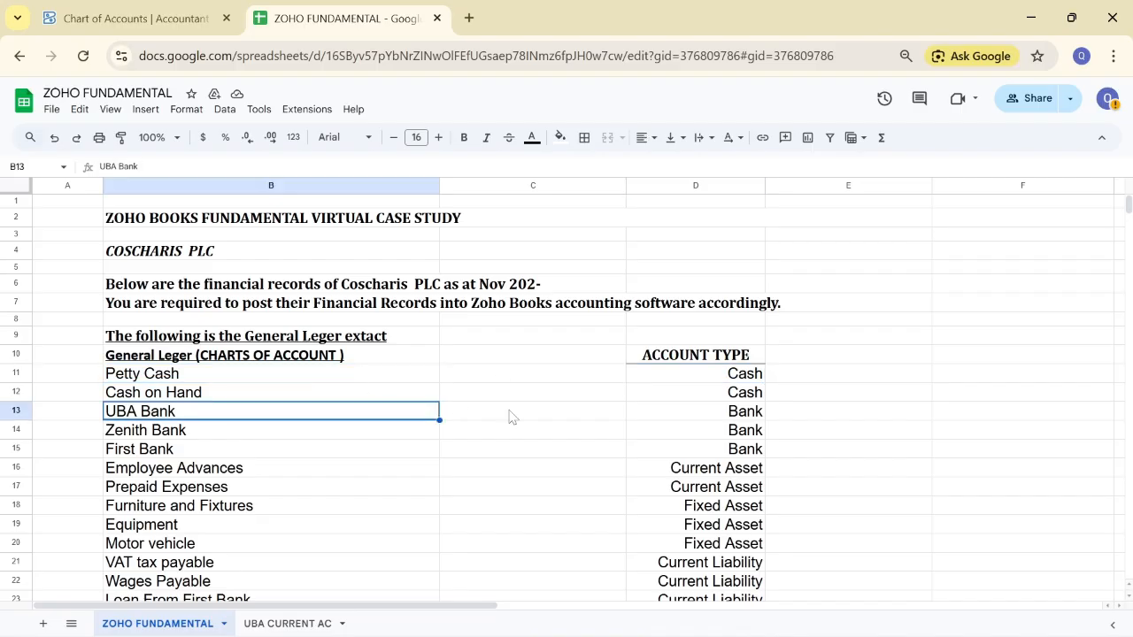
{"action": "left_click", "coordinate": [651, 376]}
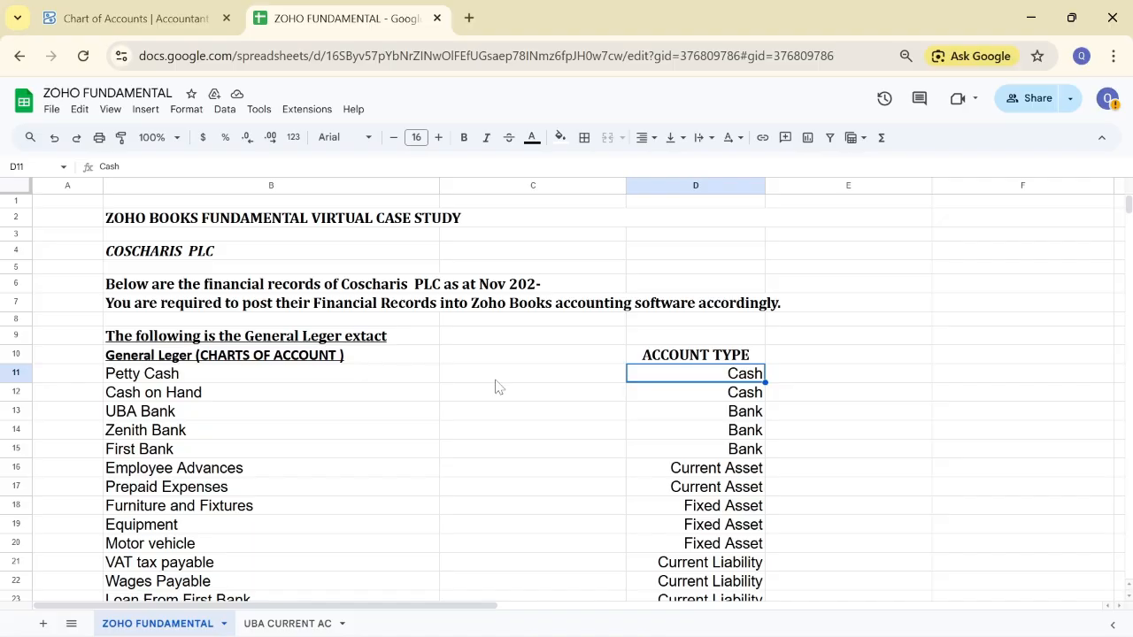
{"action": "left_click", "coordinate": [239, 376]}
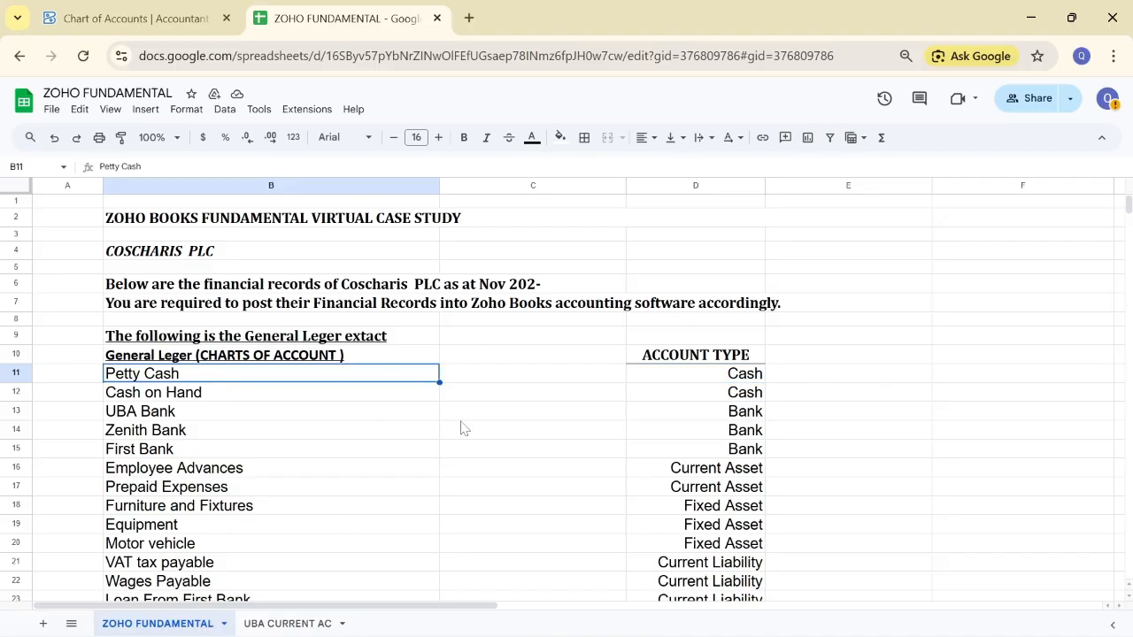
Switch back to Zoho Books, postpone the split view tip, and check the active accounts for Petty Cash.
{"action": "left_click", "coordinate": [126, 14]}
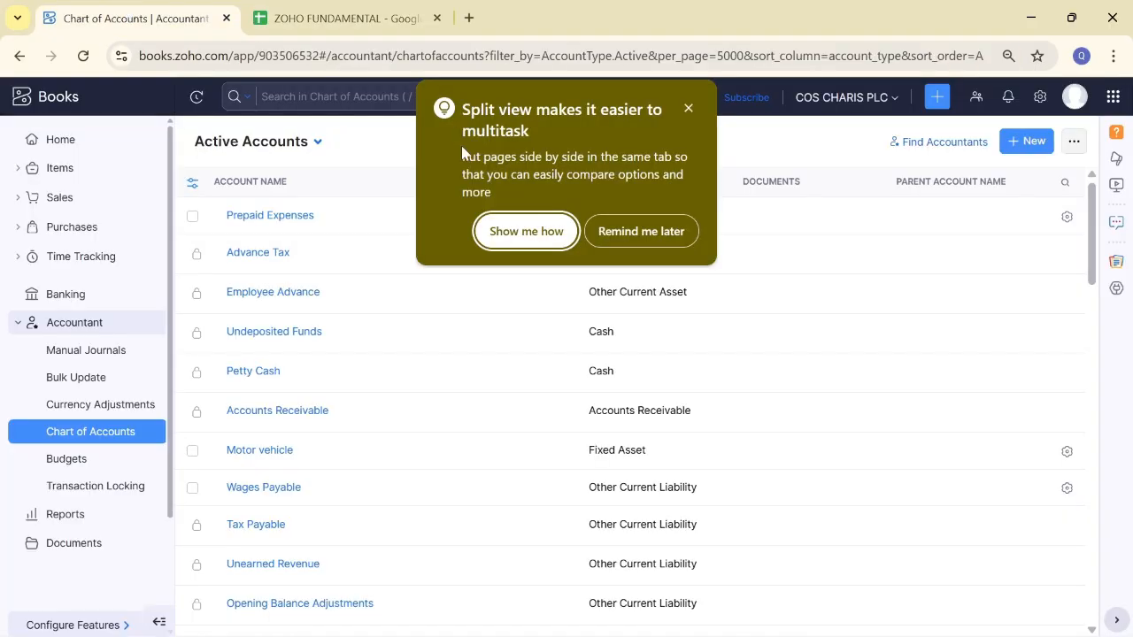
{"action": "left_click", "coordinate": [615, 232]}
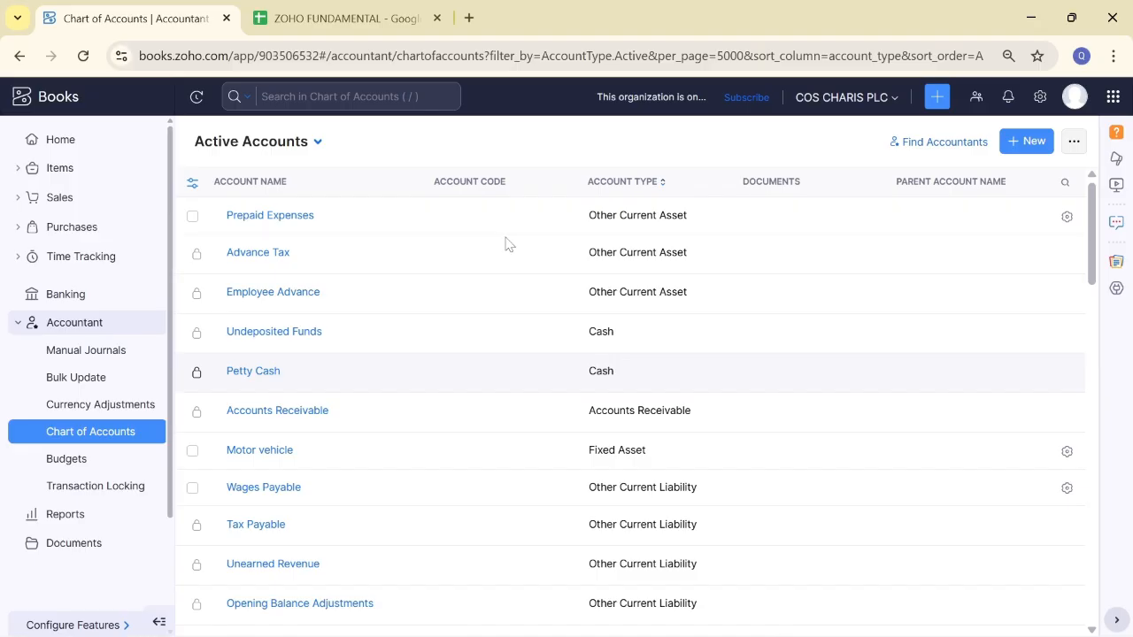
Copy the Cash on Hand account name from cell B12 of the ZOHO FUNDAMENTAL spreadsheet.
{"action": "left_click", "coordinate": [366, 16]}
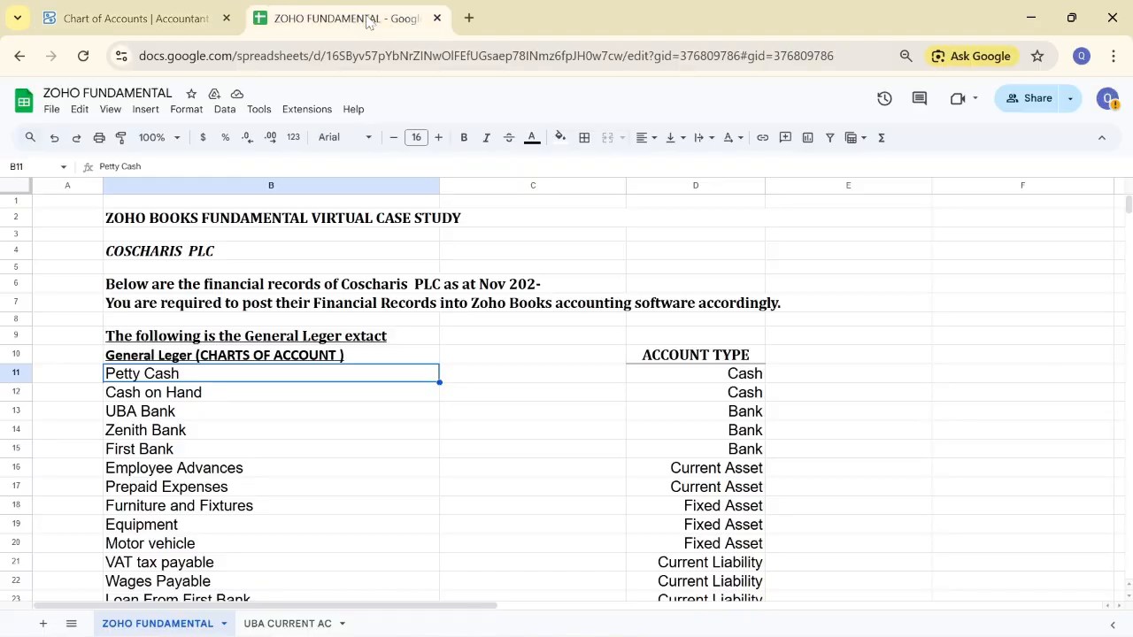
{"action": "left_click", "coordinate": [198, 398]}
{"action": "key", "text": "ctrl+c"}
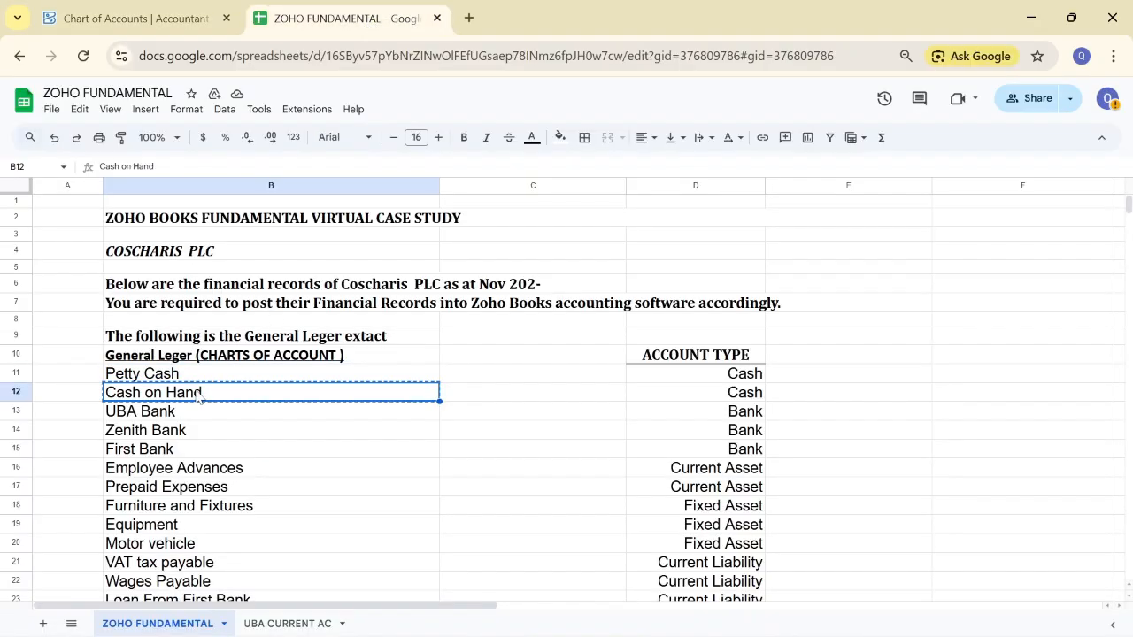
Start a new account in the Zoho Books chart of accounts and set its account type to Cash.
{"action": "left_click", "coordinate": [138, 17]}
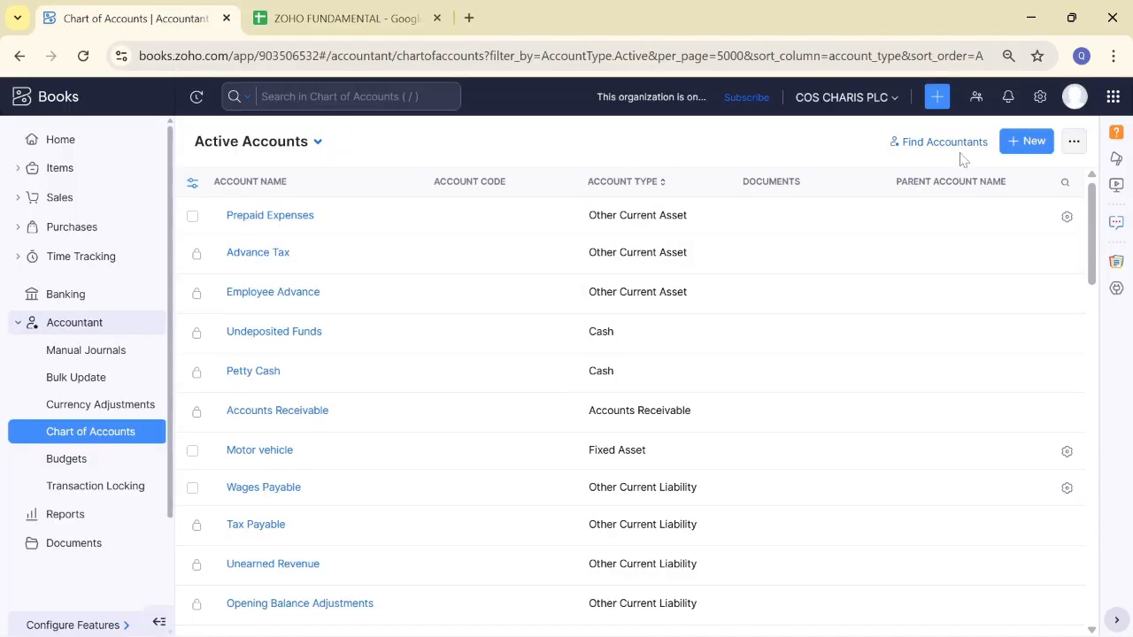
{"action": "left_click", "coordinate": [1020, 147]}
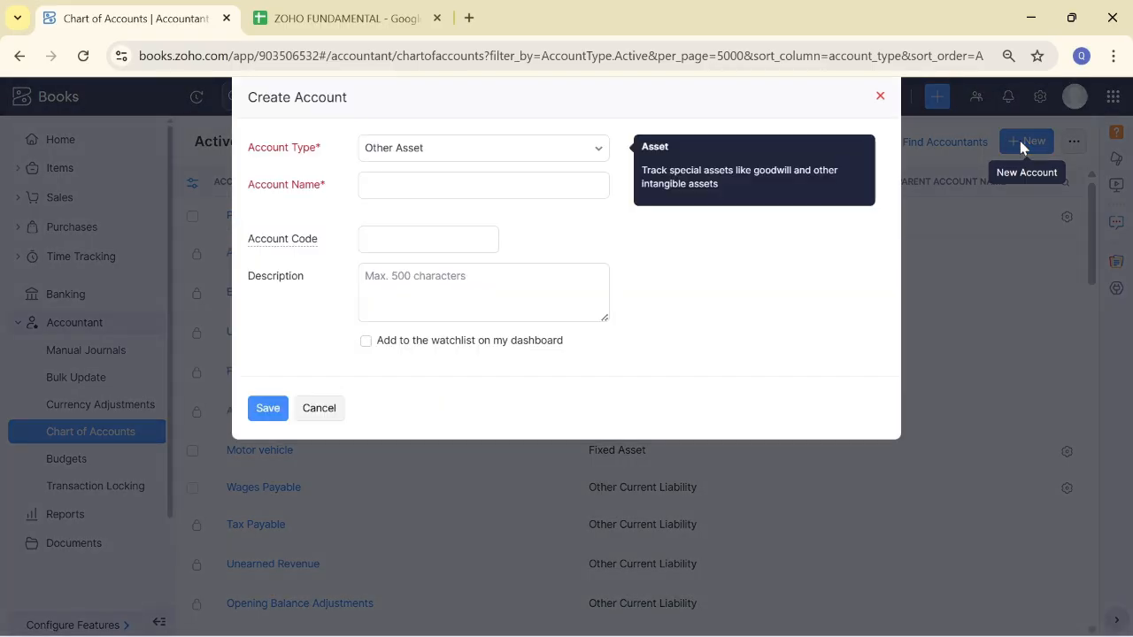
{"action": "left_click", "coordinate": [592, 152]}
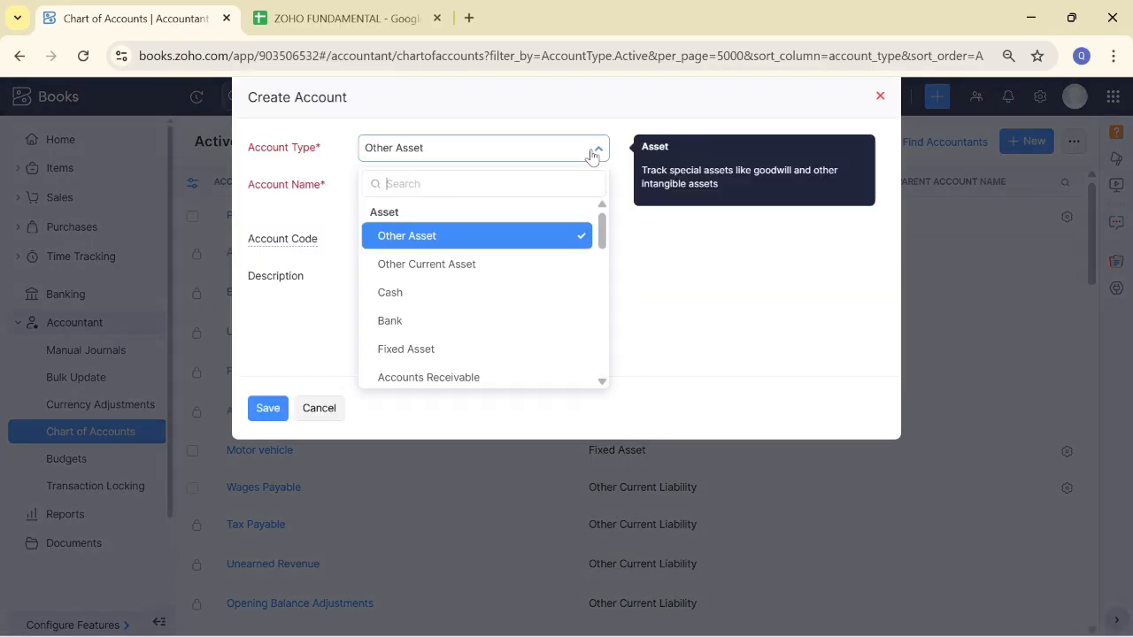
{"action": "type", "text": "cas"}
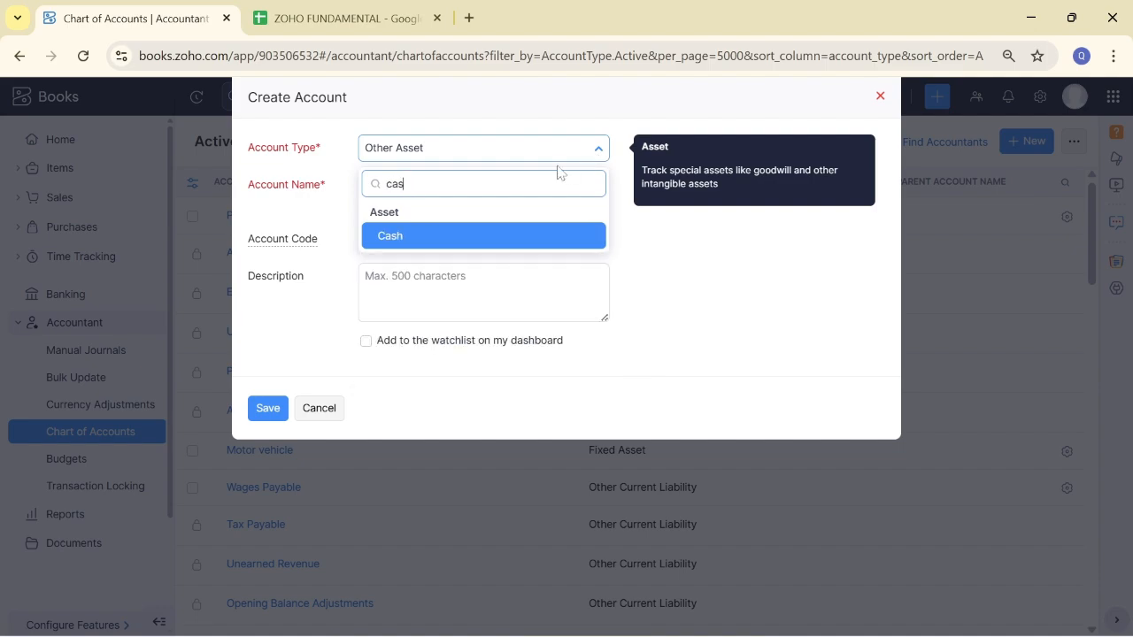
{"action": "type", "text": "h"}
{"action": "left_click", "coordinate": [541, 236]}
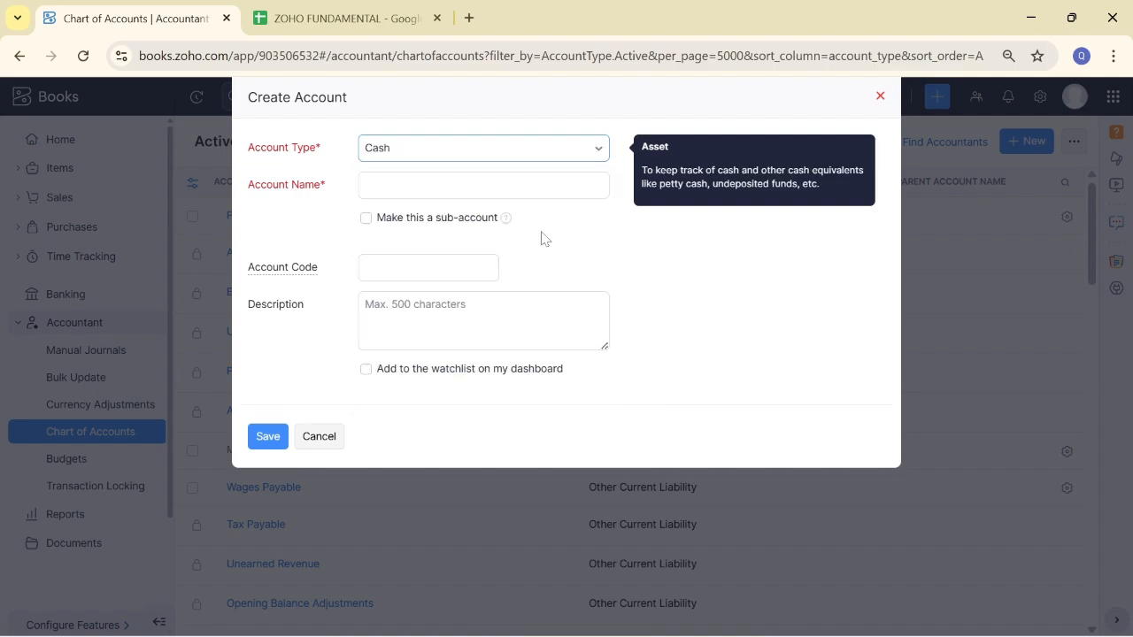
Enter the copied name Cash on Hand as the account name and save the new account.
{"action": "left_click", "coordinate": [490, 182]}
{"action": "key", "text": "ctrl+v"}
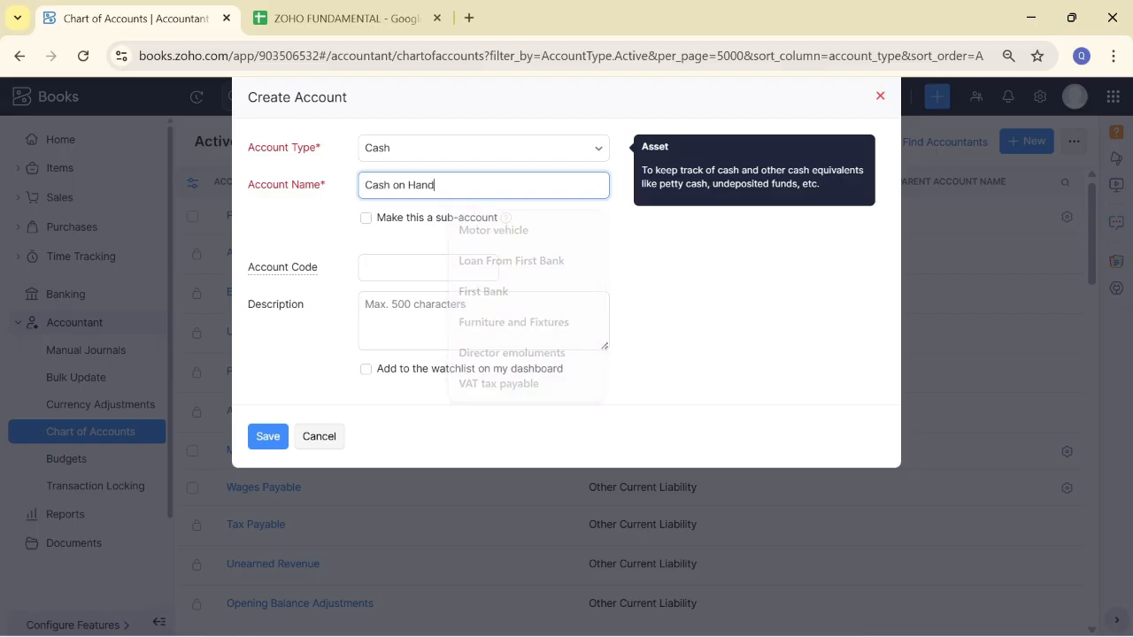
{"action": "left_click", "coordinate": [477, 318]}
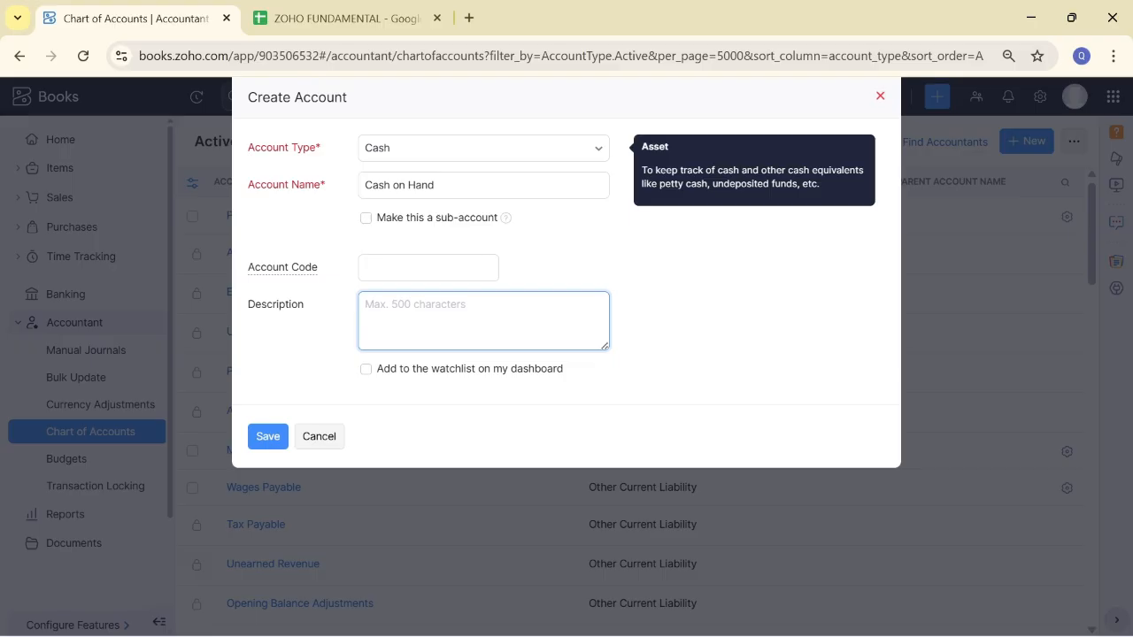
{"action": "left_click", "coordinate": [281, 439]}
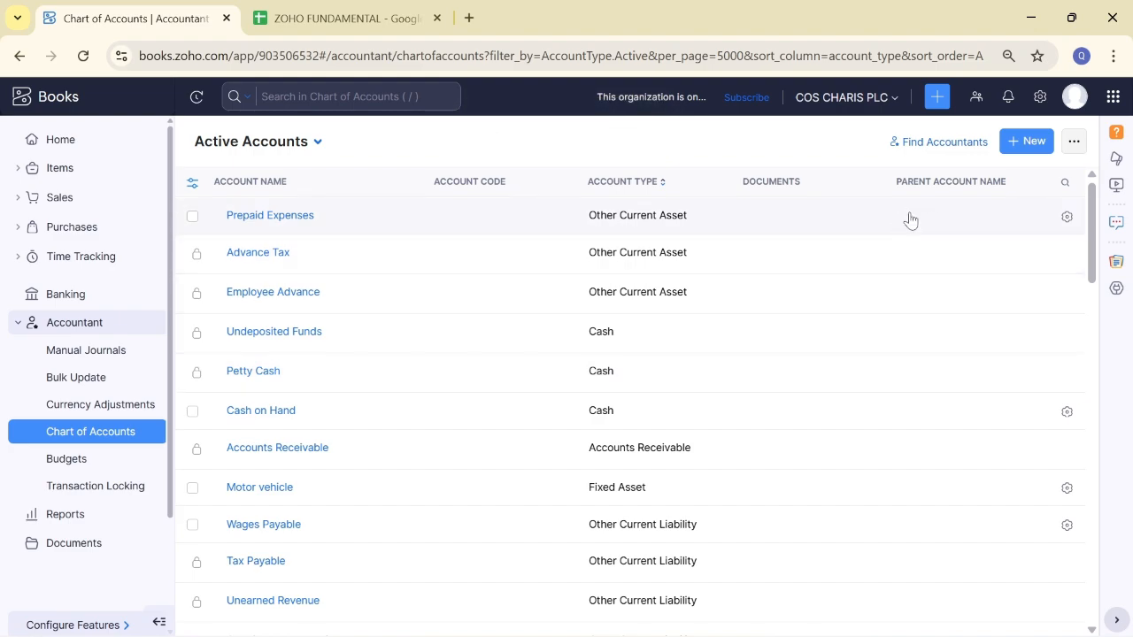
Copy the UBA Bank account name from cell B13 of the ZOHO FUNDAMENTAL spreadsheet and return to Zoho Books.
{"action": "left_click", "coordinate": [334, 13]}
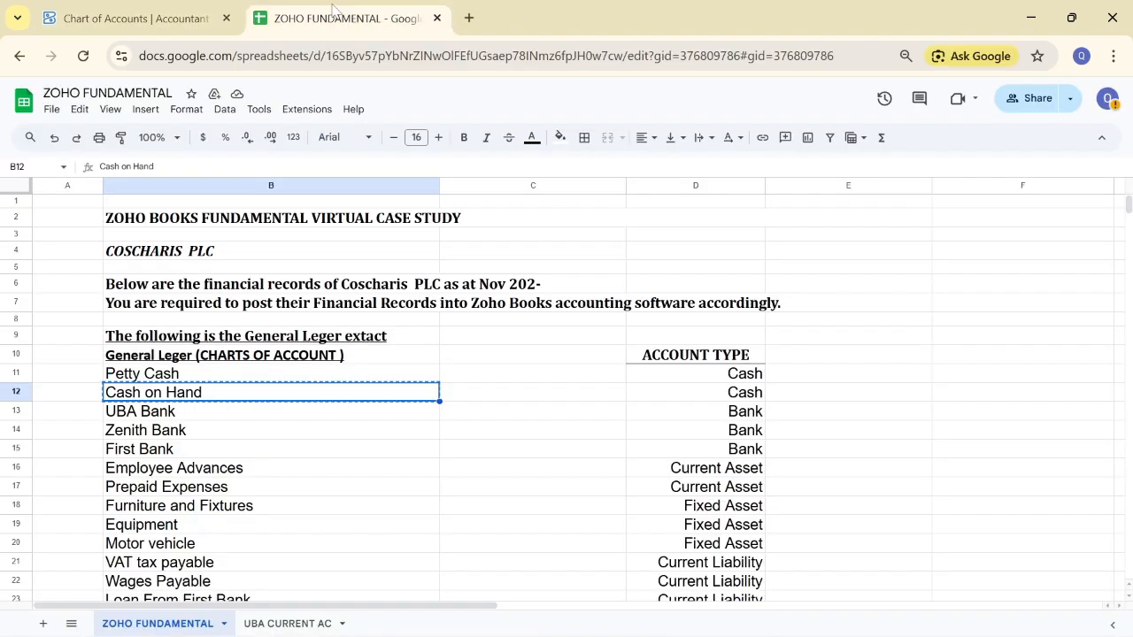
{"action": "left_click", "coordinate": [189, 416]}
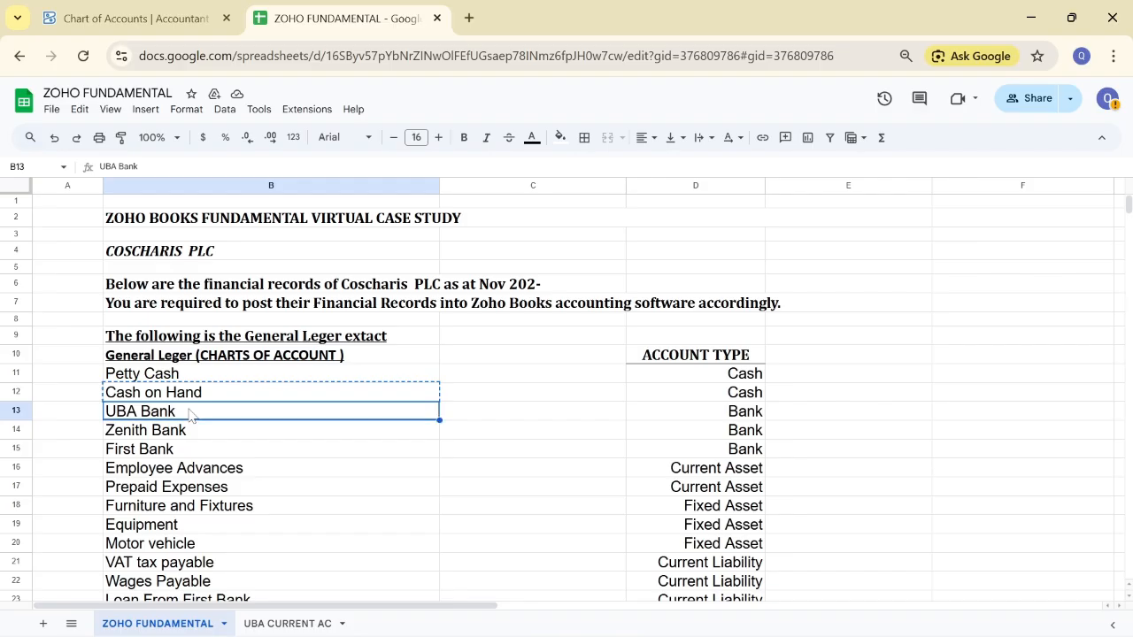
{"action": "key", "text": "ctrl+c"}
{"action": "left_click", "coordinate": [171, 9]}
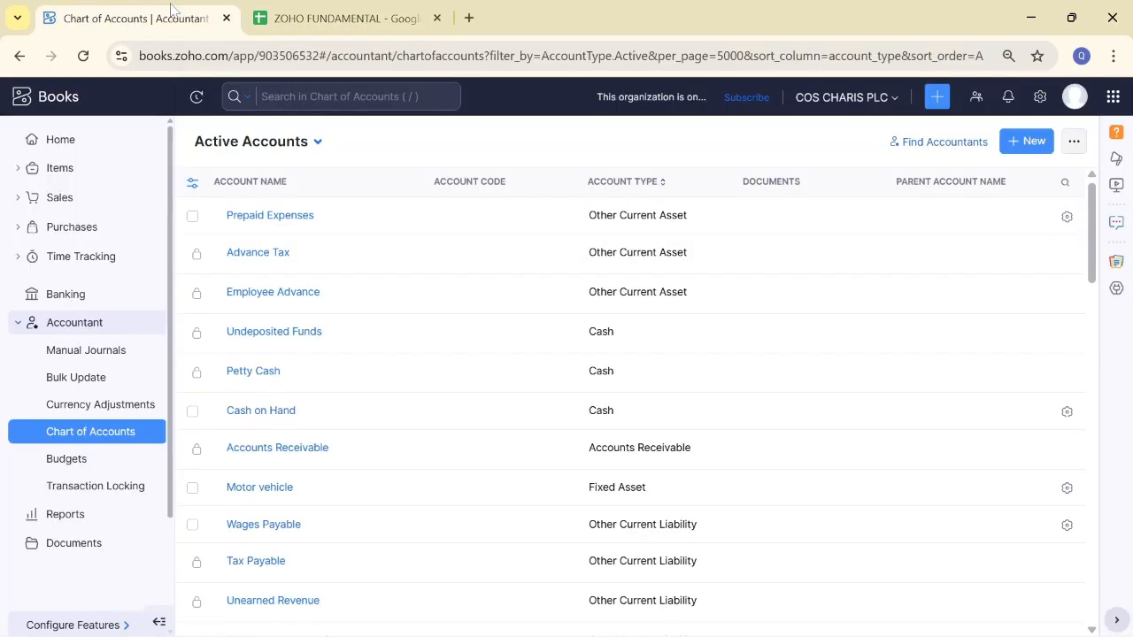
Create a new account with account type Bank and the name UBA Bank, and save it.
{"action": "left_click", "coordinate": [1018, 143]}
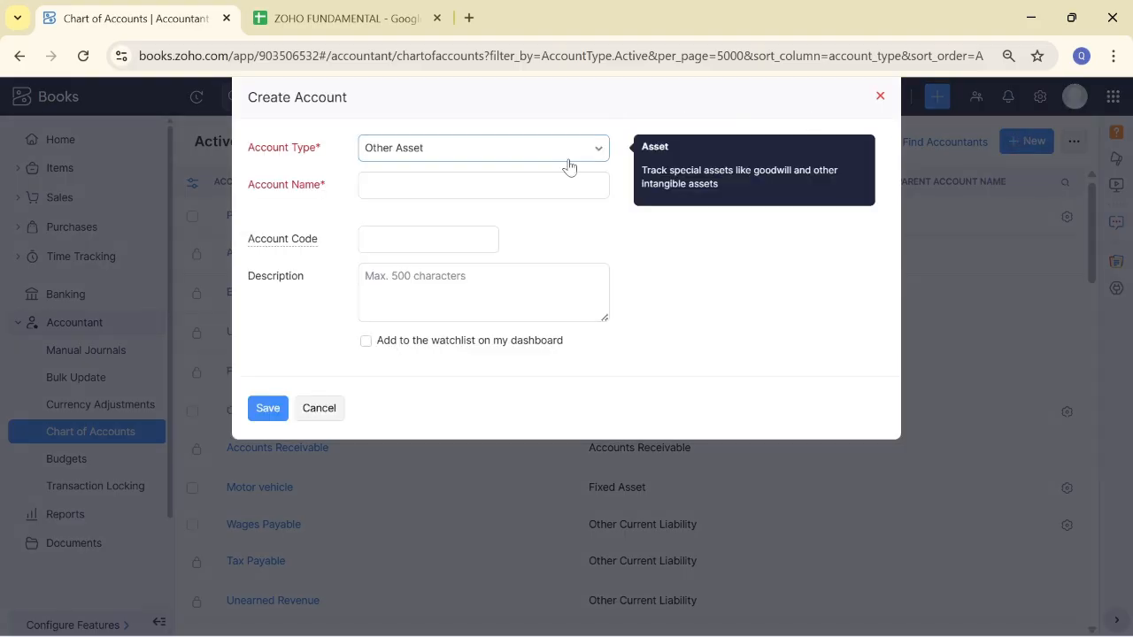
{"action": "left_click", "coordinate": [579, 153]}
{"action": "type", "text": "an"}
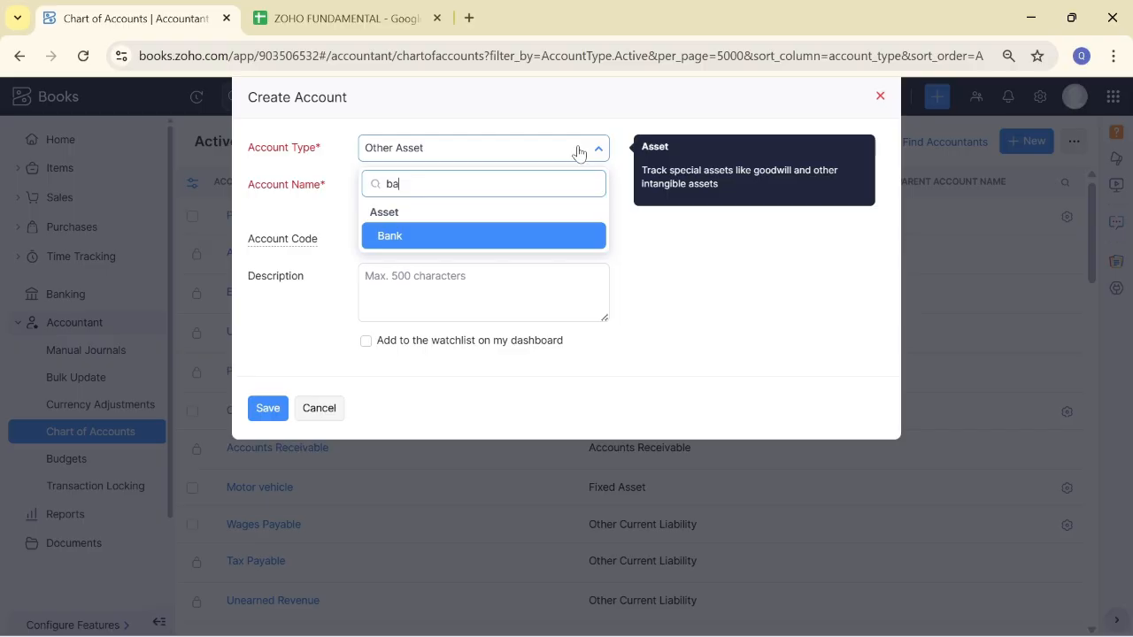
{"action": "left_click", "coordinate": [530, 232]}
{"action": "left_click", "coordinate": [518, 186]}
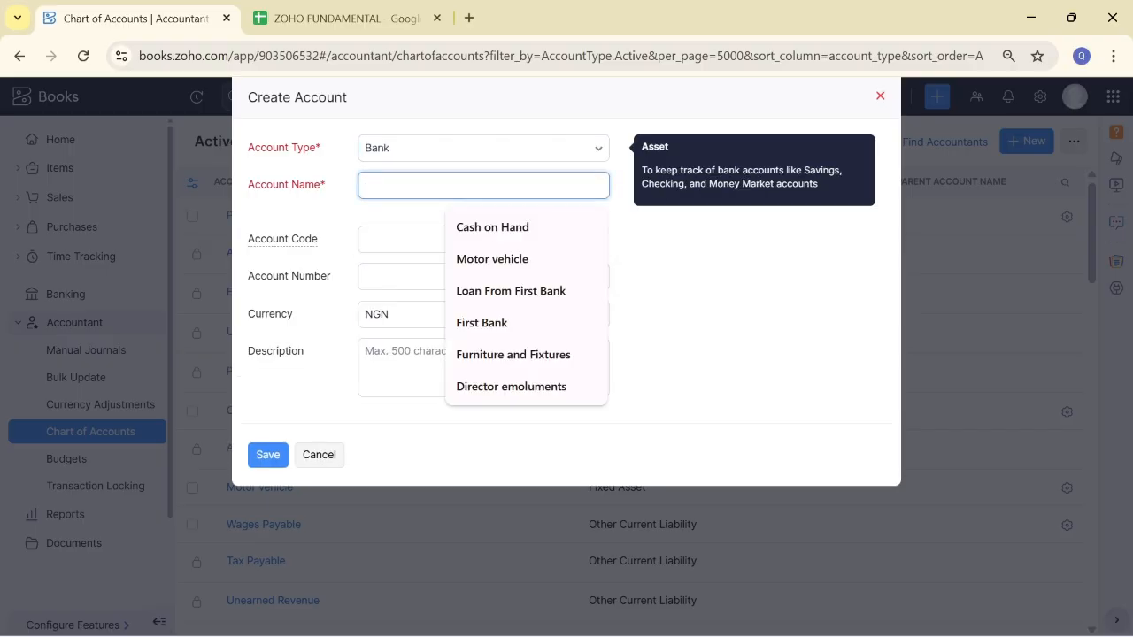
{"action": "type", "text": "UBA Bank"}
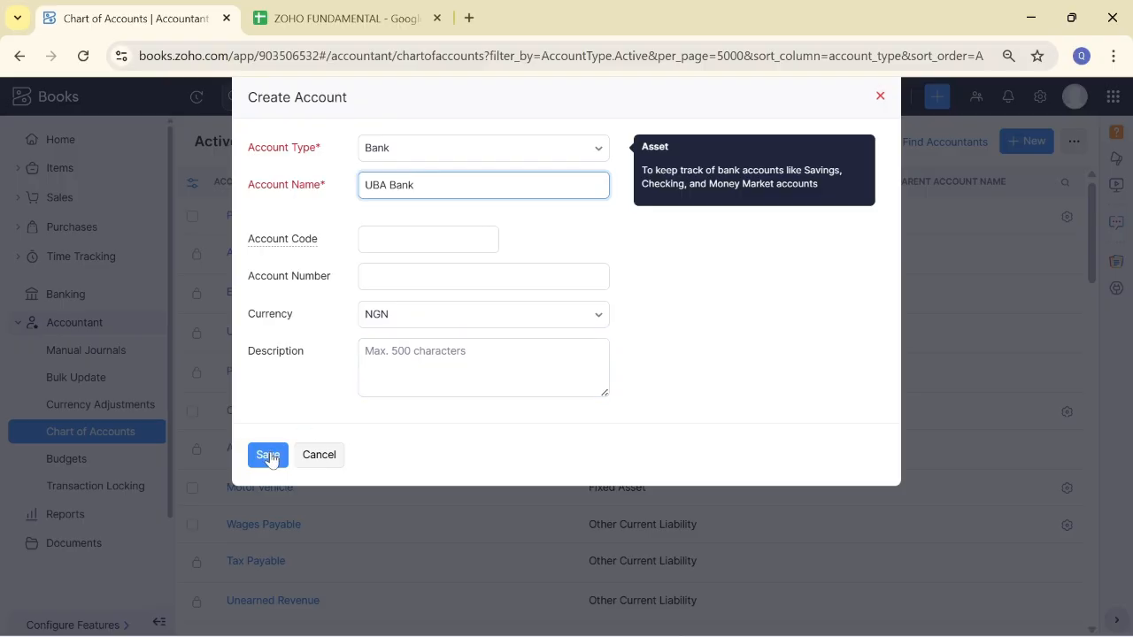
{"action": "left_click", "coordinate": [268, 456]}
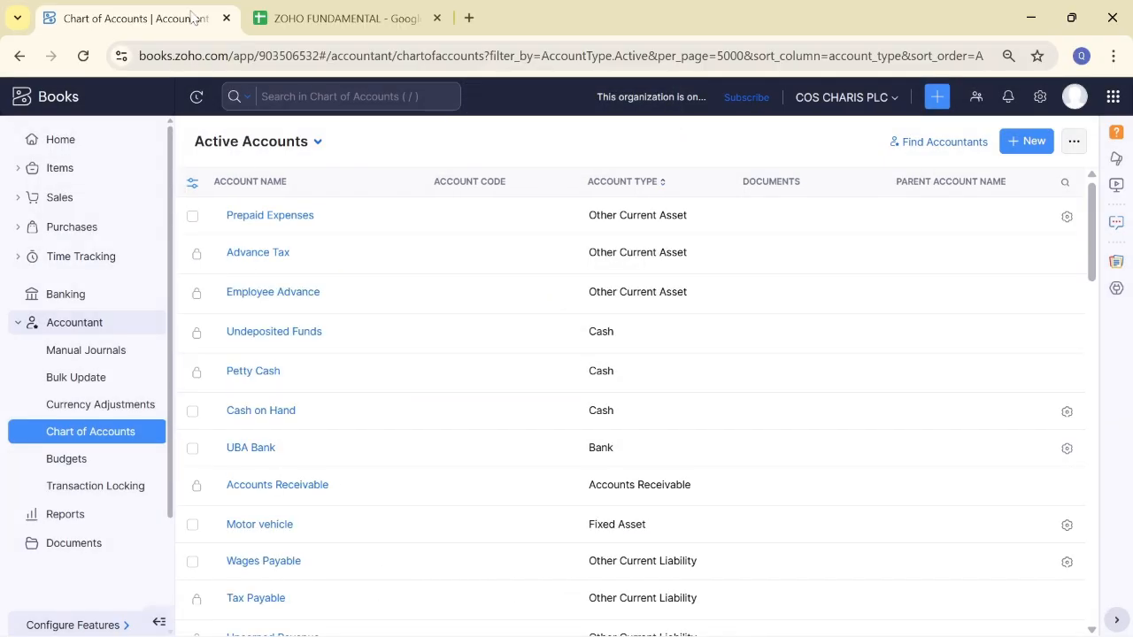
Copy the Zenith Bank account name from cell B14 of the ZOHO FUNDAMENTAL spreadsheet and return to Zoho Books.
{"action": "left_click", "coordinate": [322, 12]}
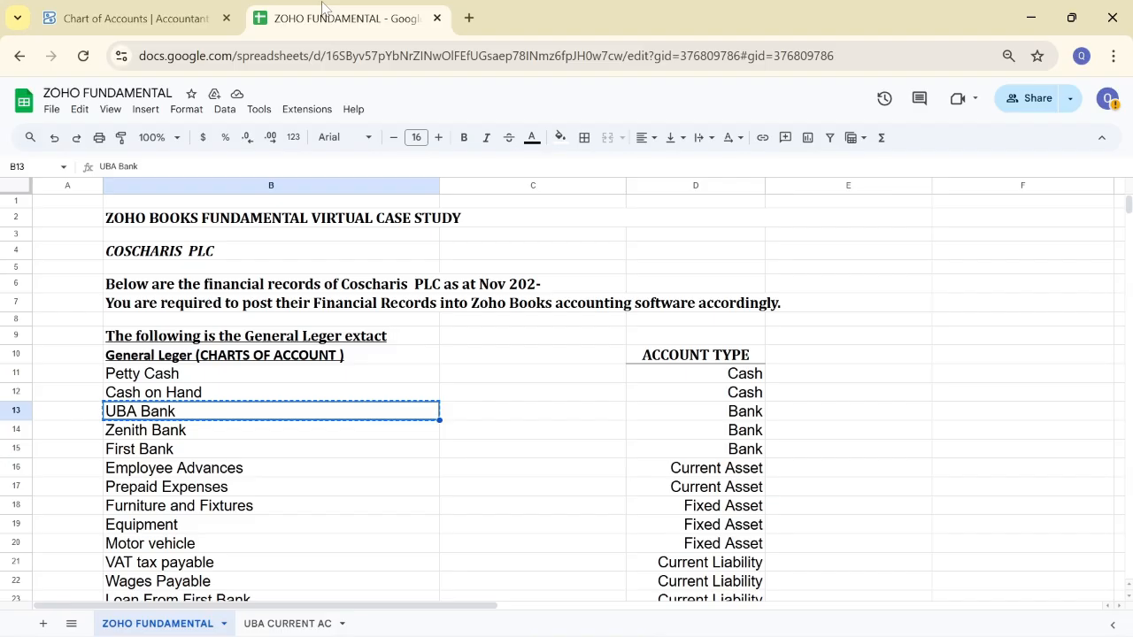
{"action": "left_click", "coordinate": [204, 433]}
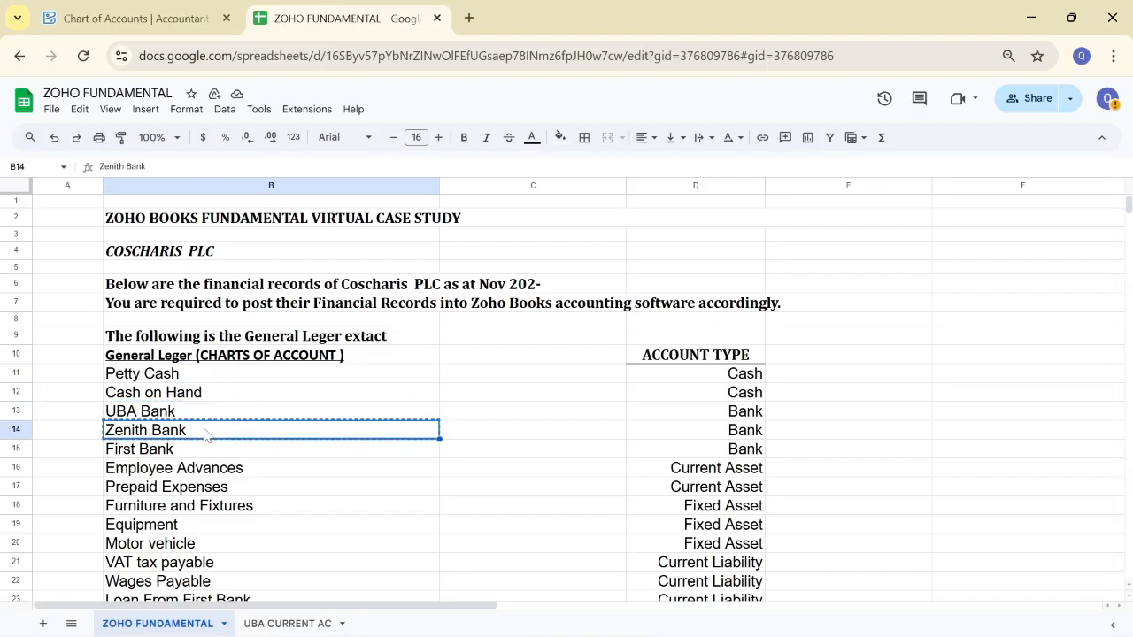
{"action": "left_click", "coordinate": [97, 12]}
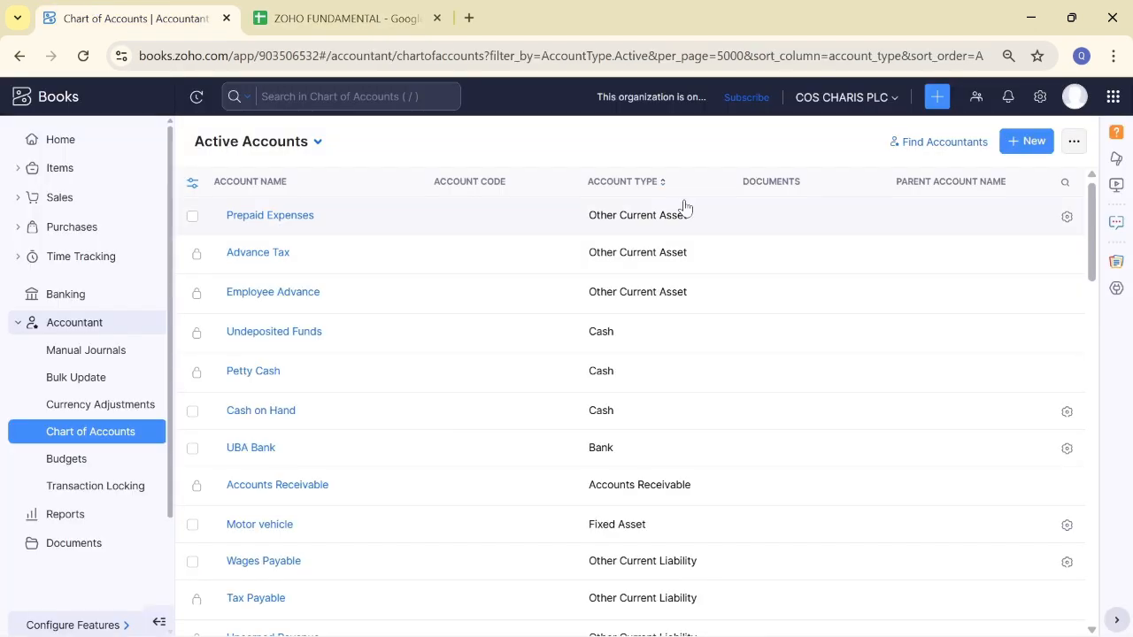
Create a new account with account type Bank and the name Zenith Bank, and save it.
{"action": "left_click", "coordinate": [1017, 142]}
{"action": "left_click", "coordinate": [588, 152]}
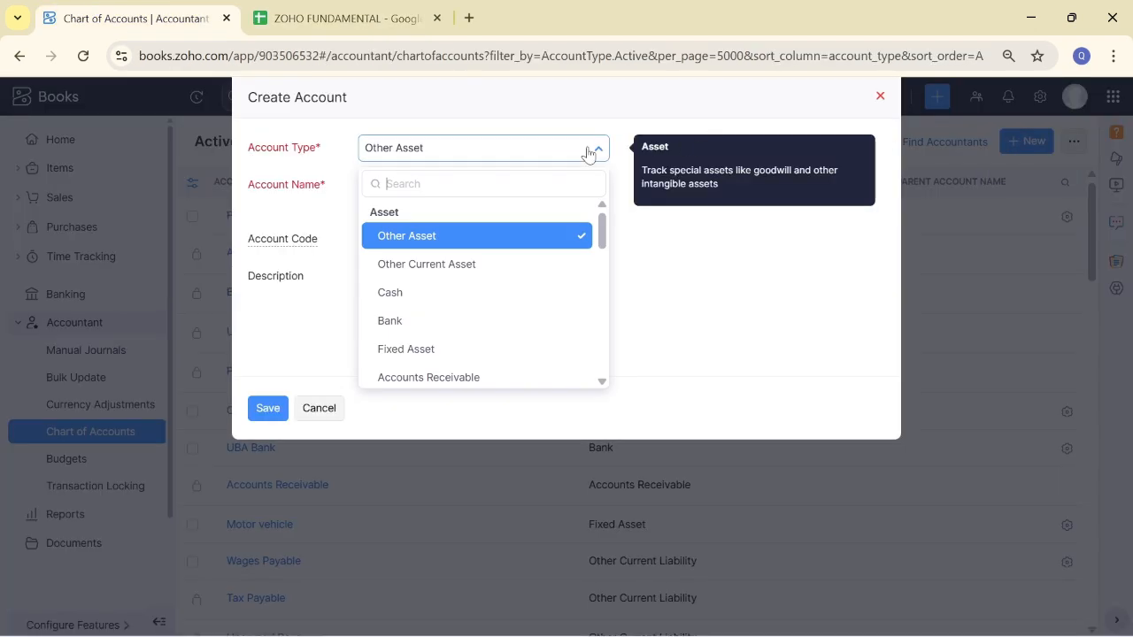
{"action": "type", "text": "ba"}
{"action": "left_click", "coordinate": [507, 239]}
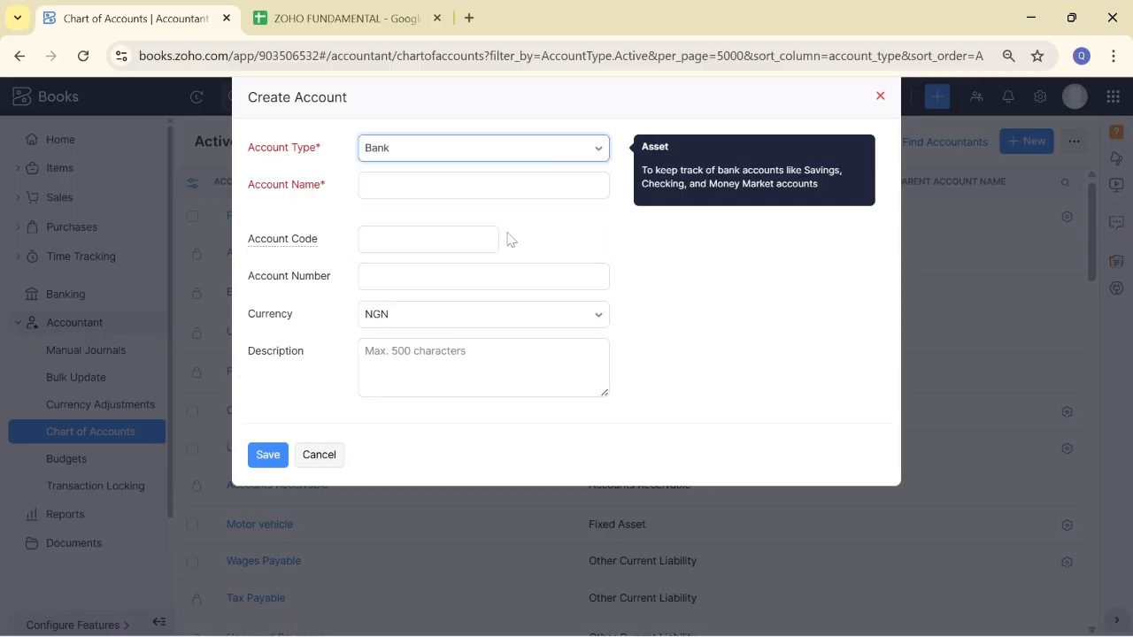
{"action": "left_click", "coordinate": [495, 186]}
{"action": "type", "text": "Zenith Bank"}
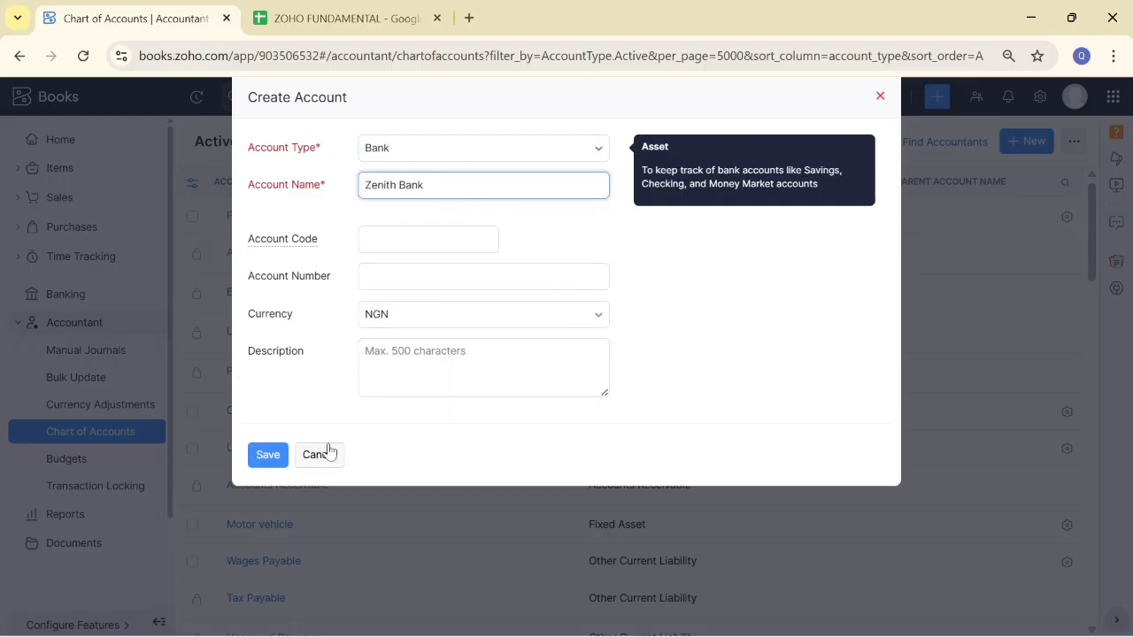
{"action": "left_click", "coordinate": [265, 454]}
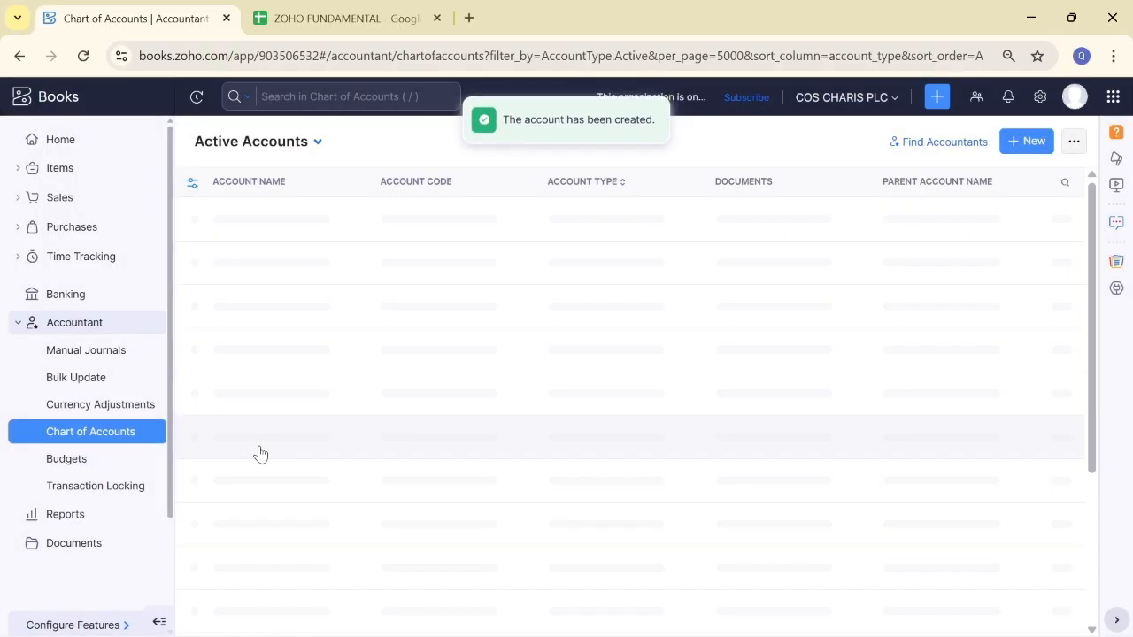
Copy the First Bank account name from cell B15 of the ZOHO FUNDAMENTAL spreadsheet and return to Zoho Books.
{"action": "left_click", "coordinate": [316, 12]}
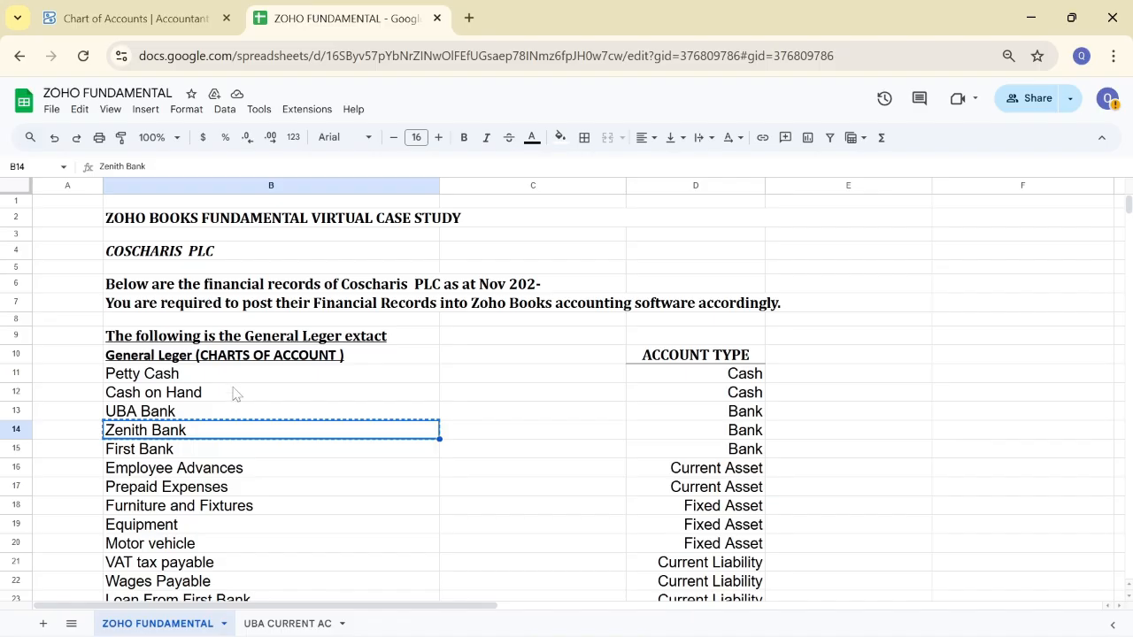
{"action": "left_click", "coordinate": [209, 455]}
{"action": "key", "text": "ctrl+c"}
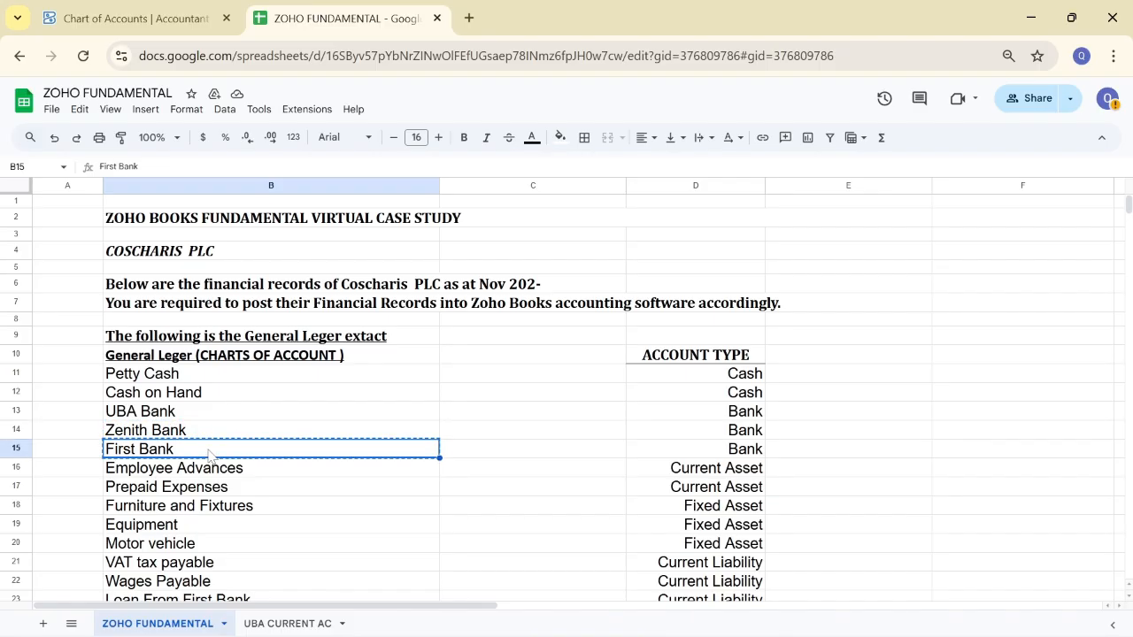
{"action": "left_click", "coordinate": [194, 9]}
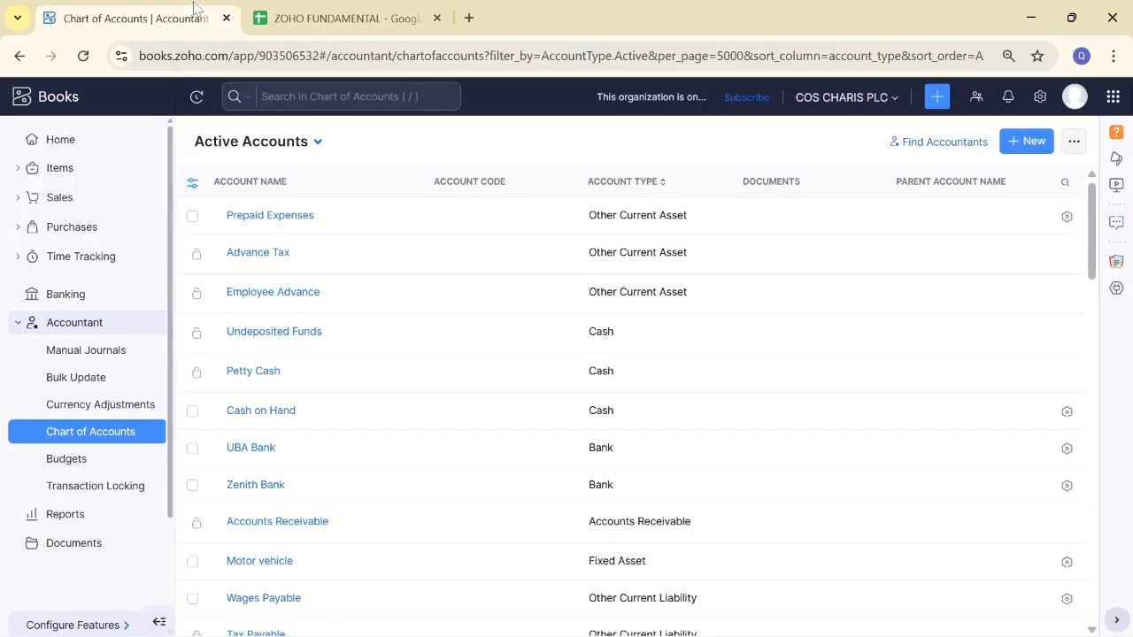
Create a new account with account type Bank and the name First Bank, and save it.
{"action": "left_click", "coordinate": [1027, 142]}
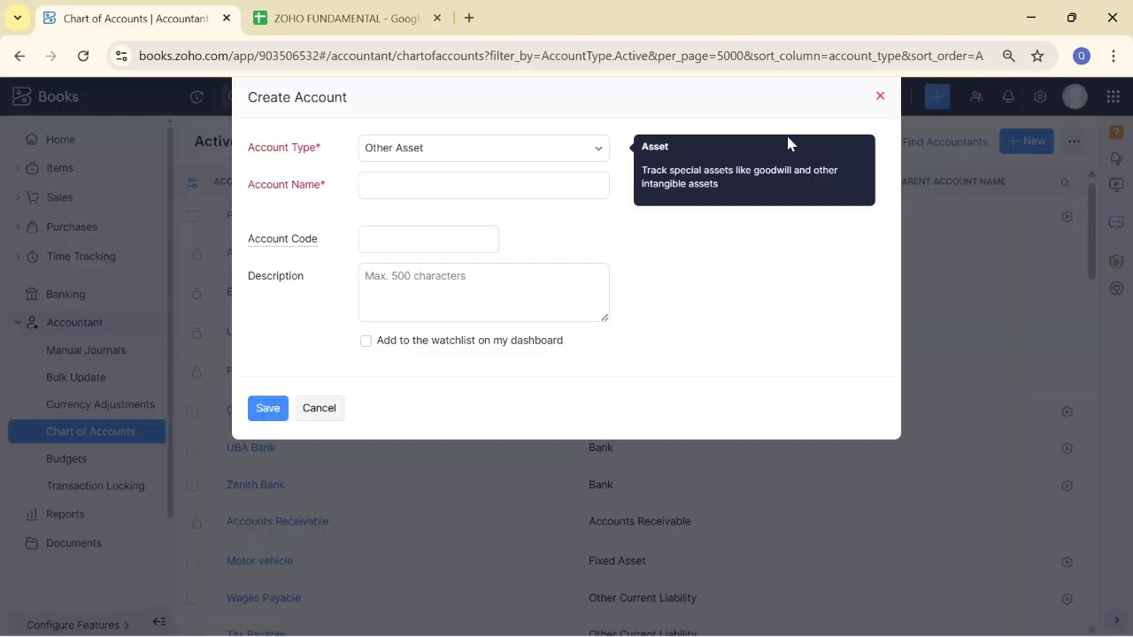
{"action": "left_click", "coordinate": [574, 148]}
{"action": "type", "text": "ban"}
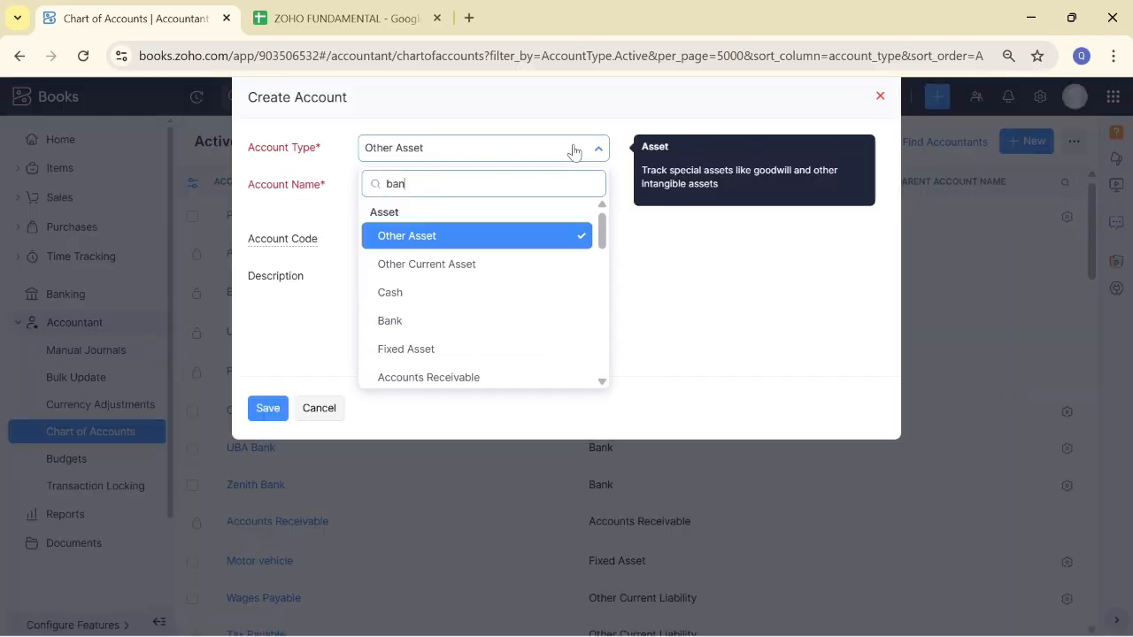
{"action": "left_click", "coordinate": [514, 242]}
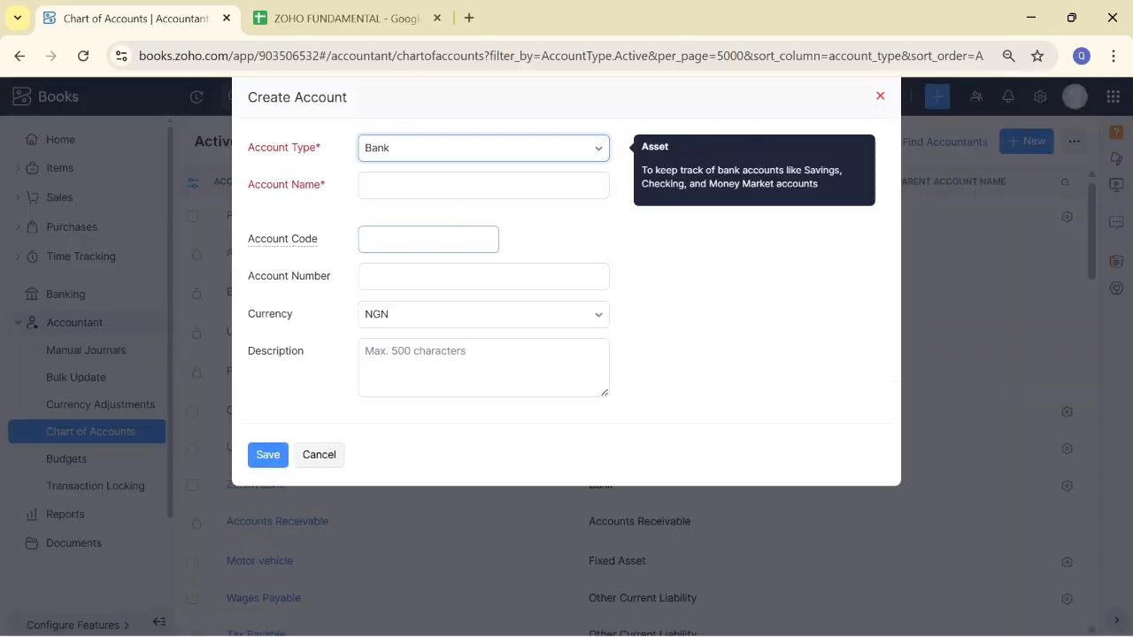
{"action": "left_click", "coordinate": [511, 187]}
{"action": "key", "text": "ctrl+v"}
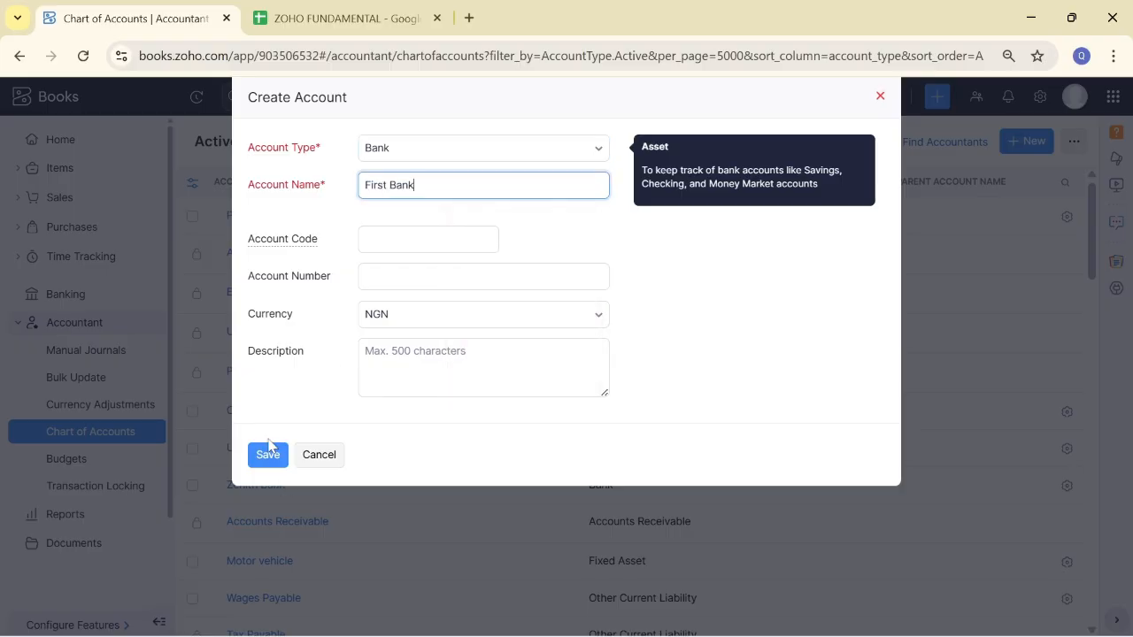
{"action": "left_click", "coordinate": [269, 457]}
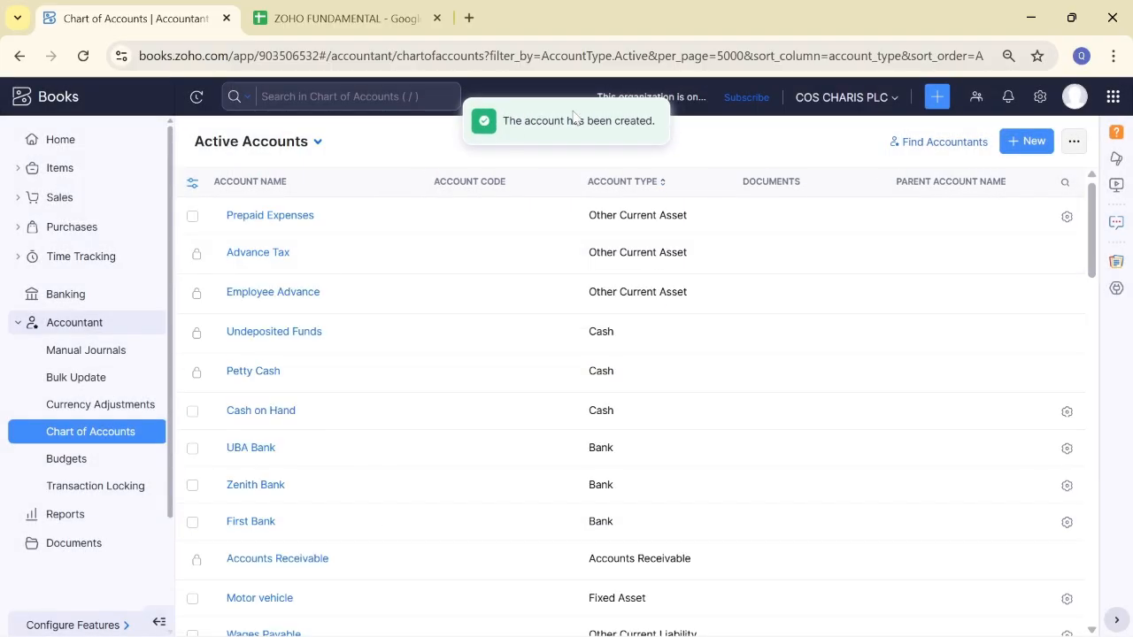
Copy Employee Advances from cell B16 of the spreadsheet and check the active accounts in Zoho Books for it.
{"action": "left_click", "coordinate": [363, 8]}
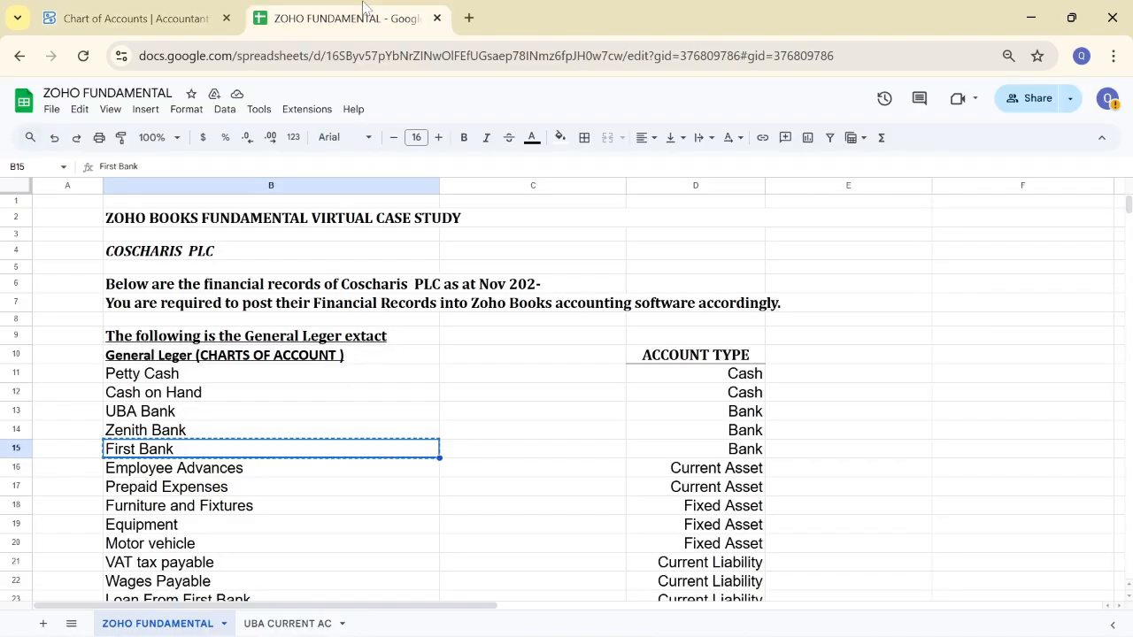
{"action": "left_click", "coordinate": [359, 476]}
{"action": "key", "text": "ctrl+c"}
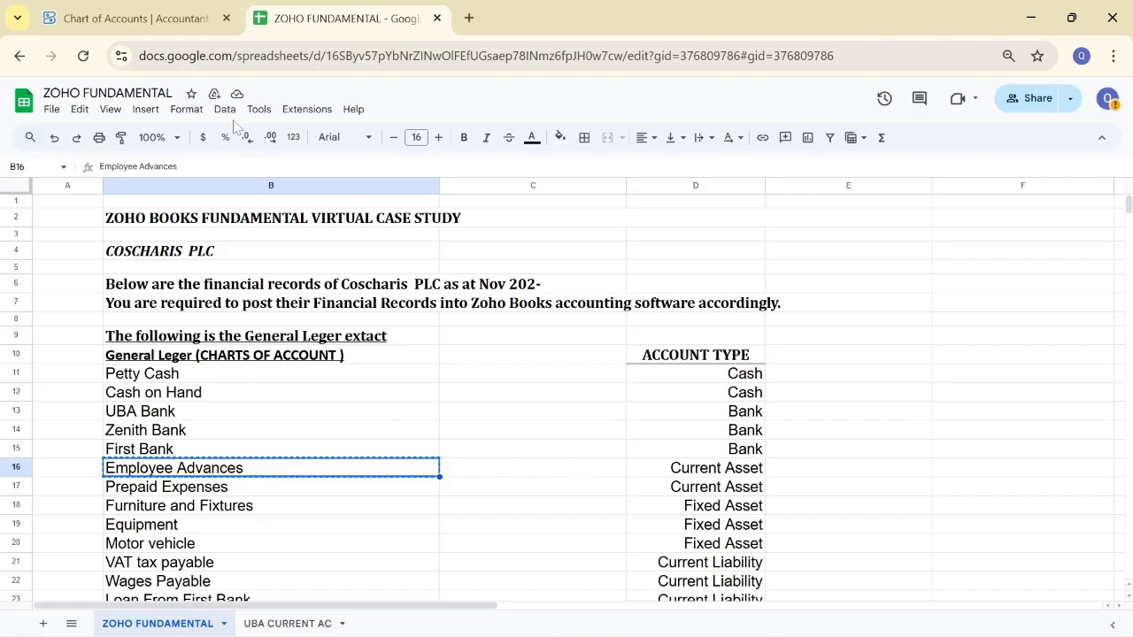
{"action": "left_click", "coordinate": [164, 7]}
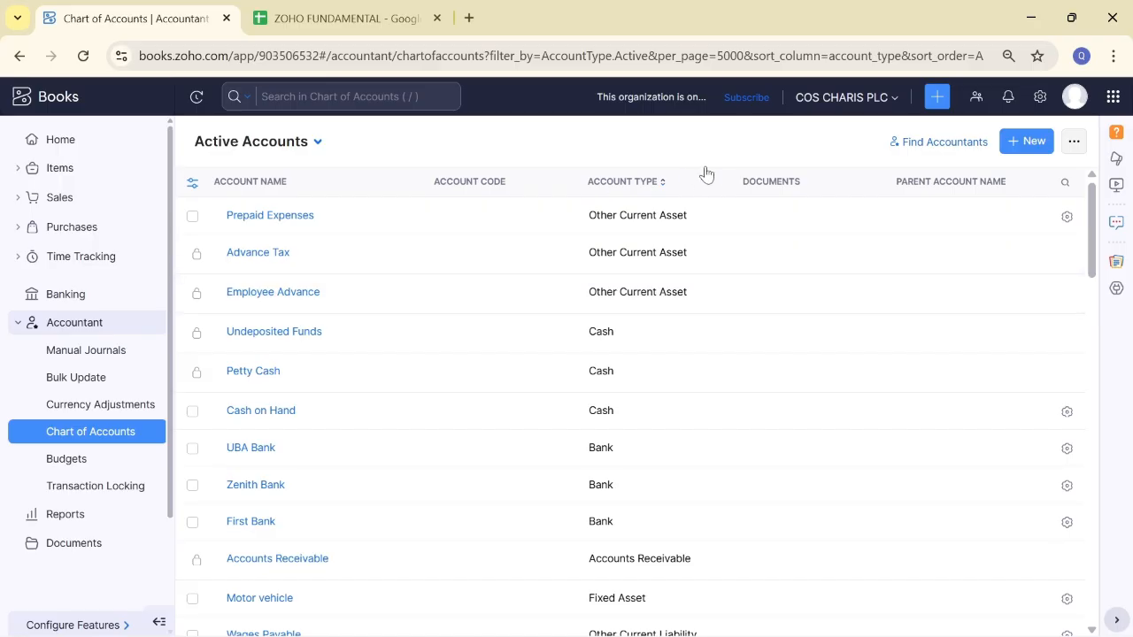
Copy Prepaid Expenses from cell B17 of the spreadsheet and check the active accounts in Zoho Books for it.
{"action": "left_click", "coordinate": [325, 12]}
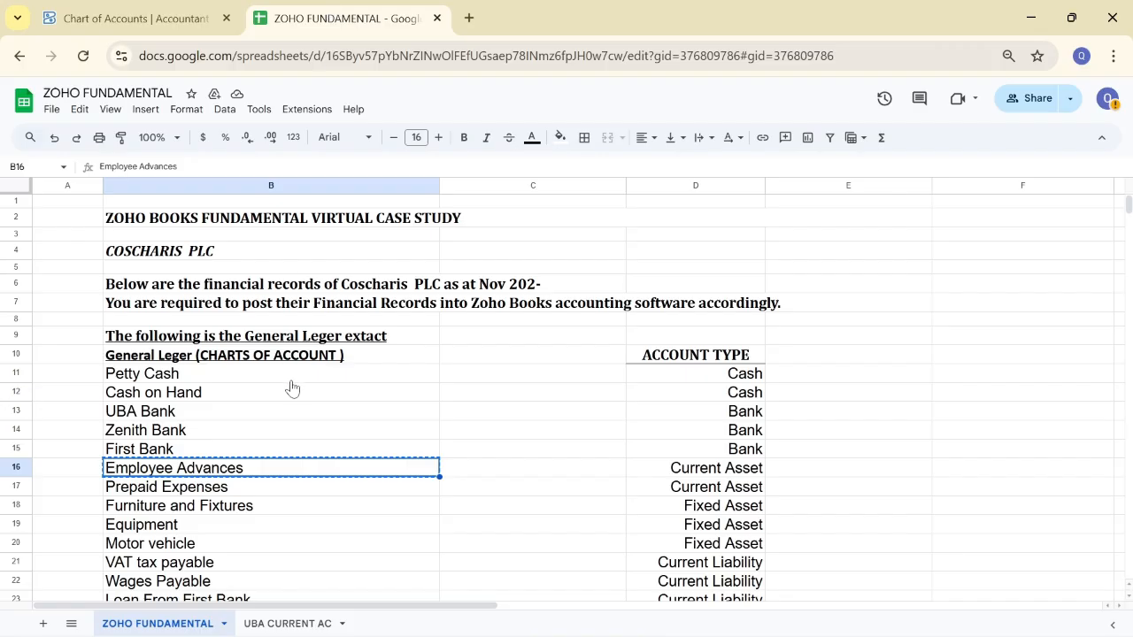
{"action": "left_click", "coordinate": [227, 498]}
{"action": "key", "text": "ctrl+c"}
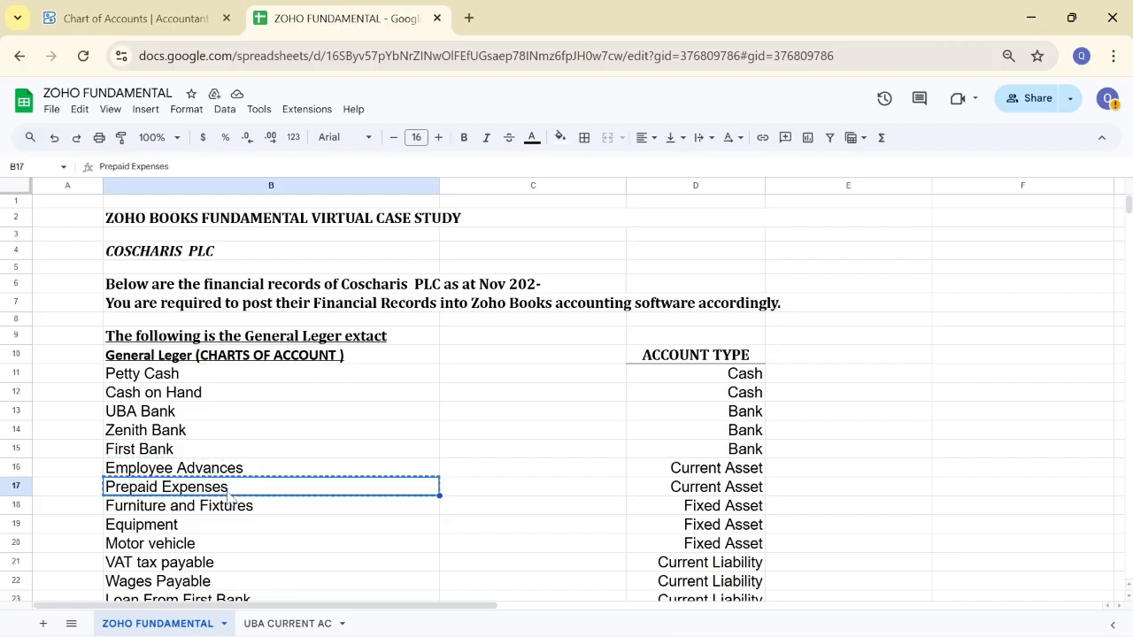
{"action": "left_click", "coordinate": [127, 12]}
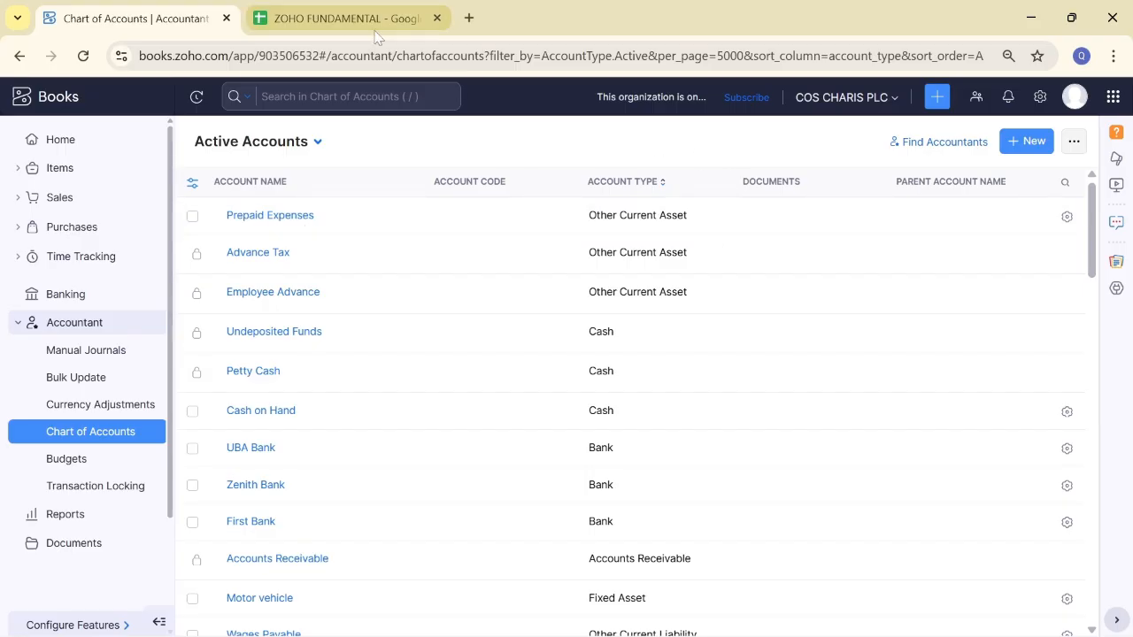
Copy the Furniture and Fixtures account name from cell B18 of the ZOHO FUNDAMENTAL spreadsheet.
{"action": "left_click", "coordinate": [352, 14]}
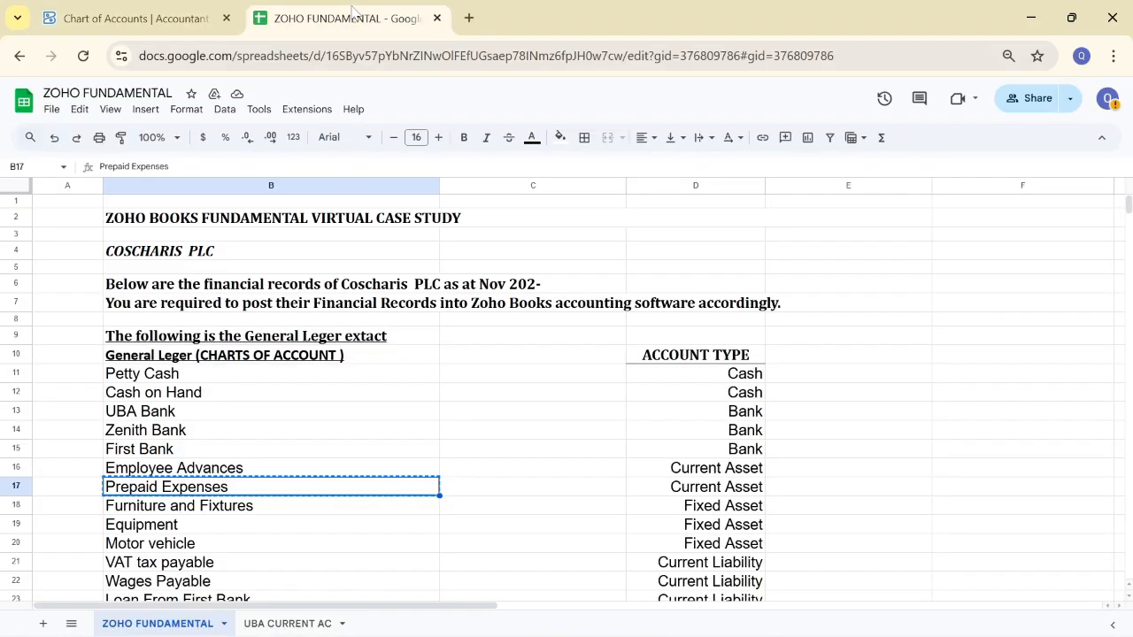
{"action": "left_click", "coordinate": [247, 528]}
{"action": "left_click", "coordinate": [260, 509]}
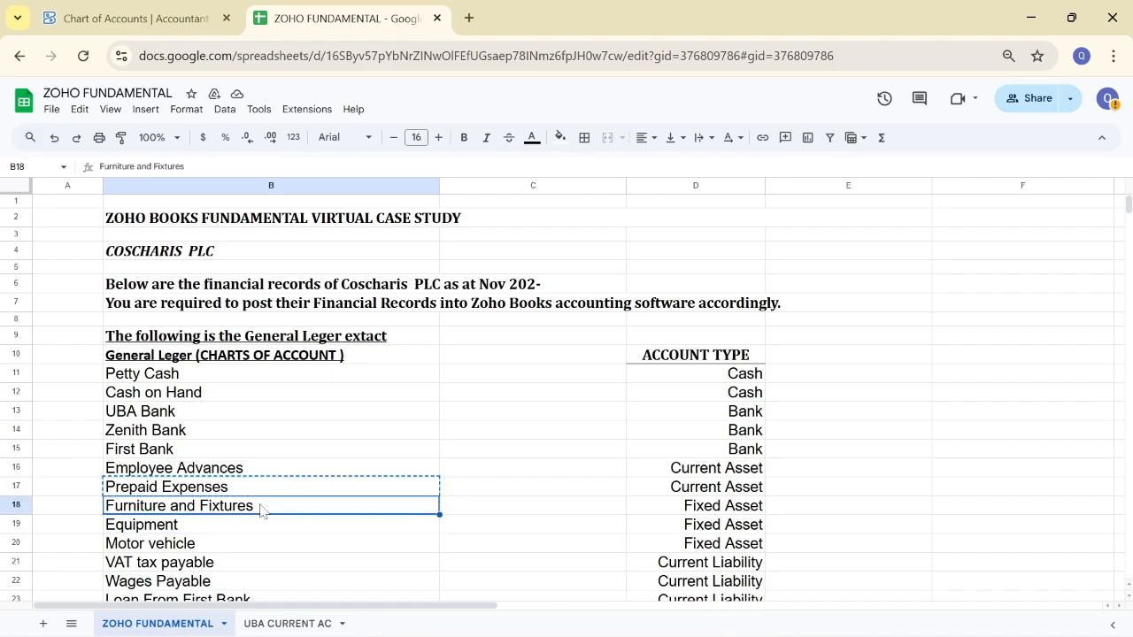
{"action": "key", "text": "ctrl+c"}
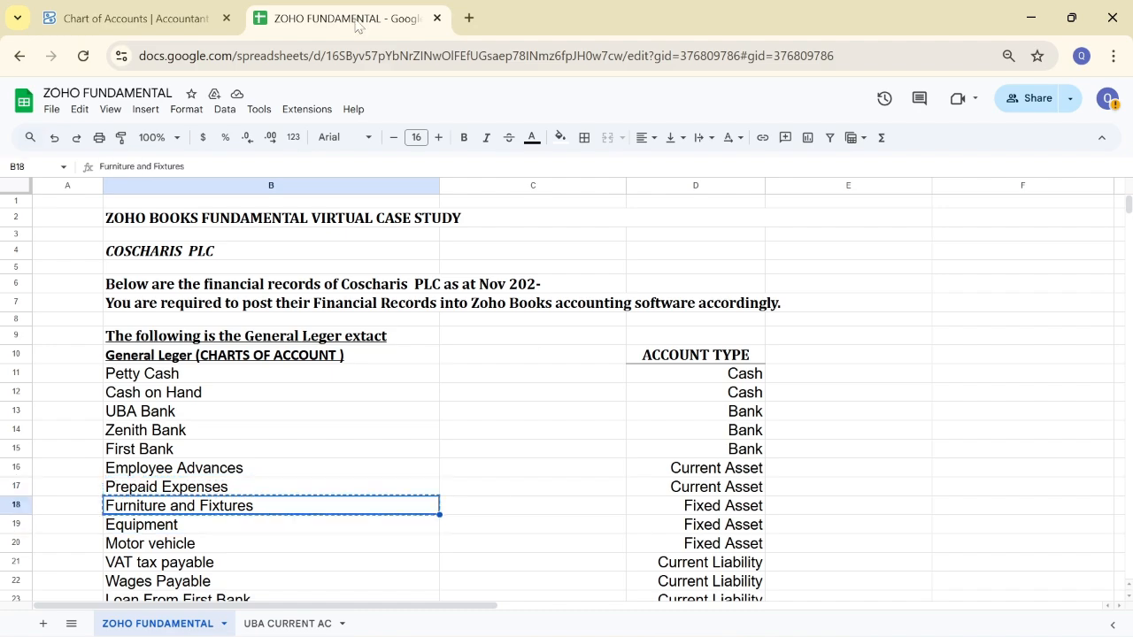
In Zoho Books, create a new account with account type Fixed Asset and the name Furniture and Fixtures, and save it.
{"action": "left_click", "coordinate": [137, 9]}
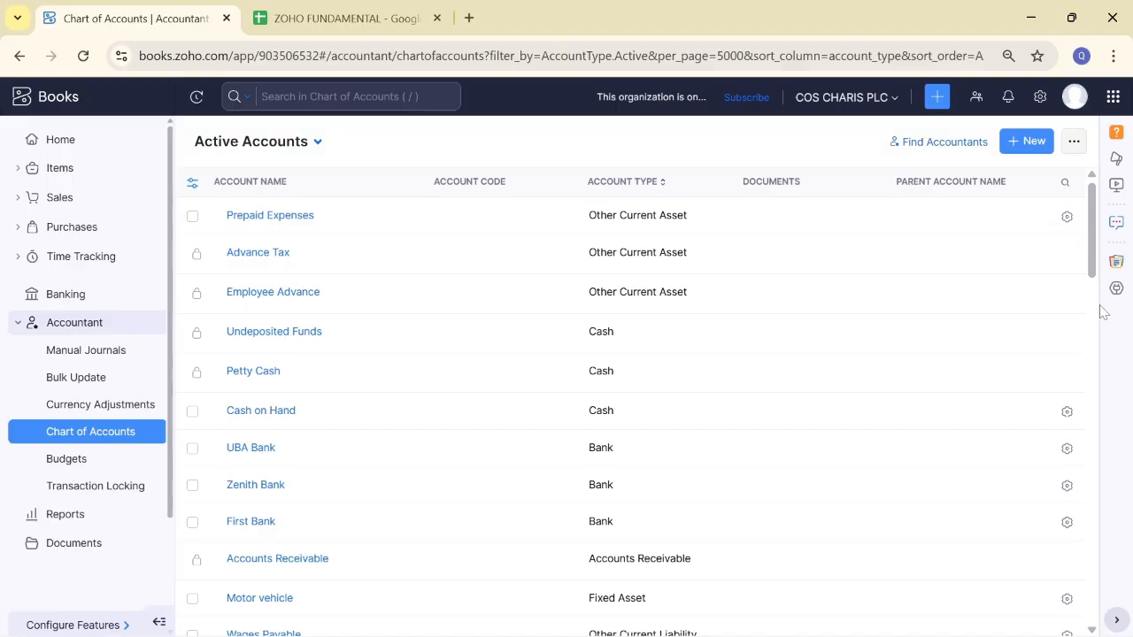
{"action": "scroll", "coordinate": [799, 289], "scroll_direction": "down", "scroll_amount": 3}
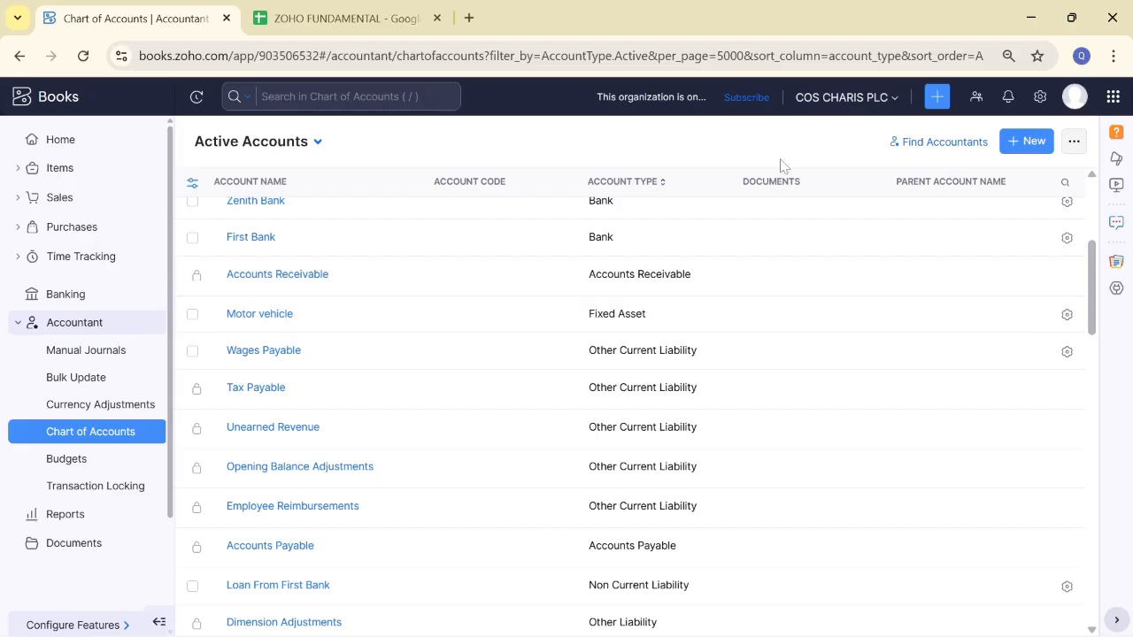
{"action": "left_click", "coordinate": [1024, 142]}
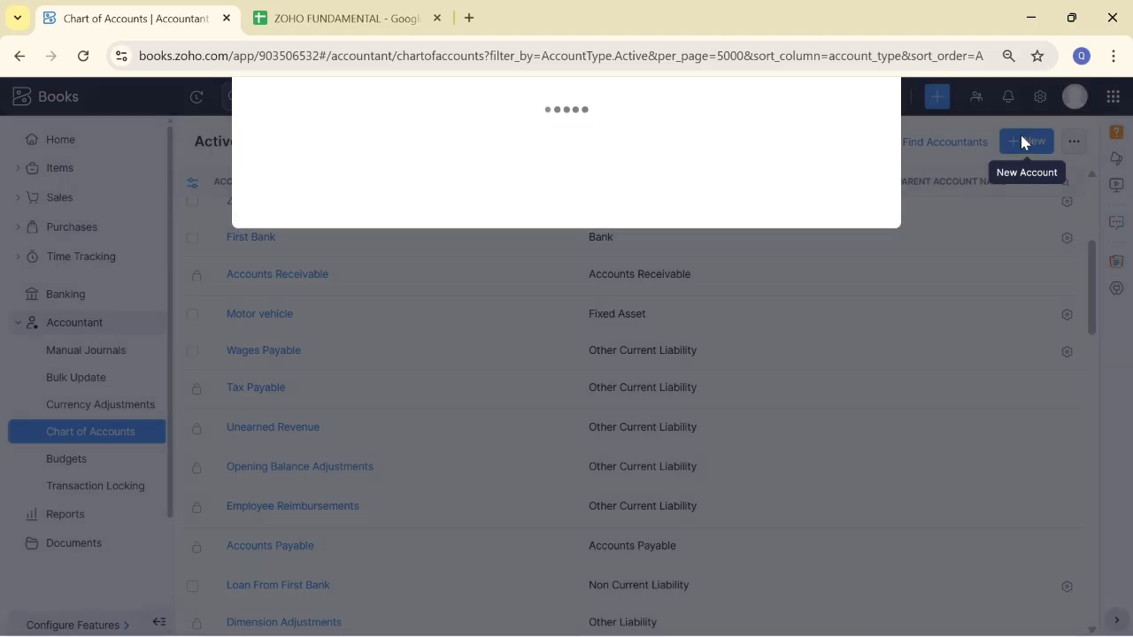
{"action": "left_click", "coordinate": [537, 166]}
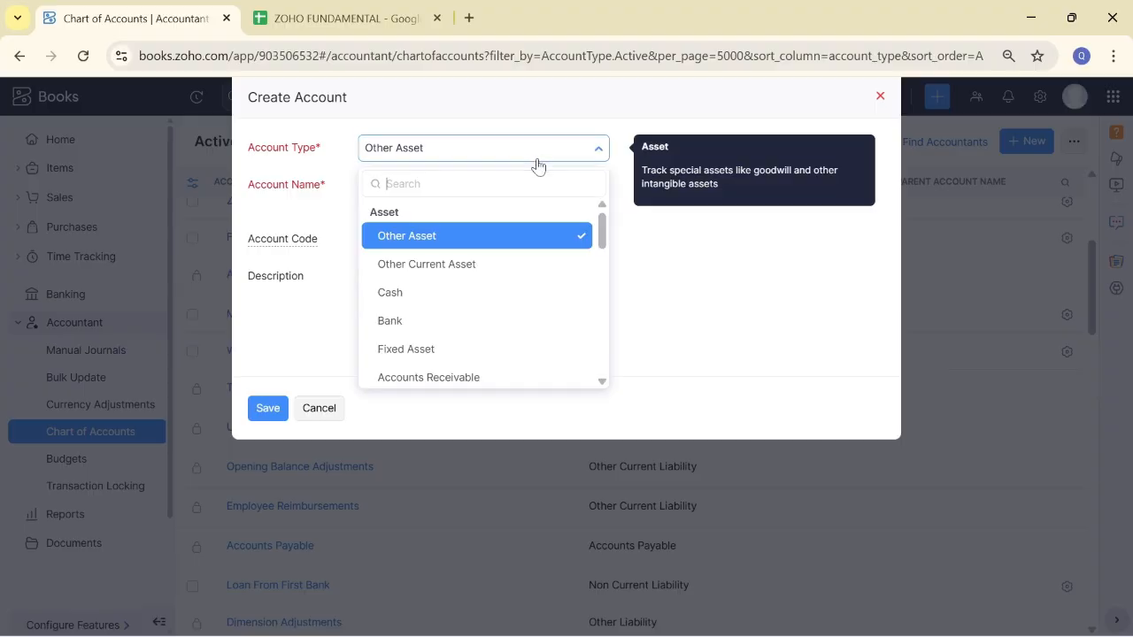
{"action": "type", "text": "fix"}
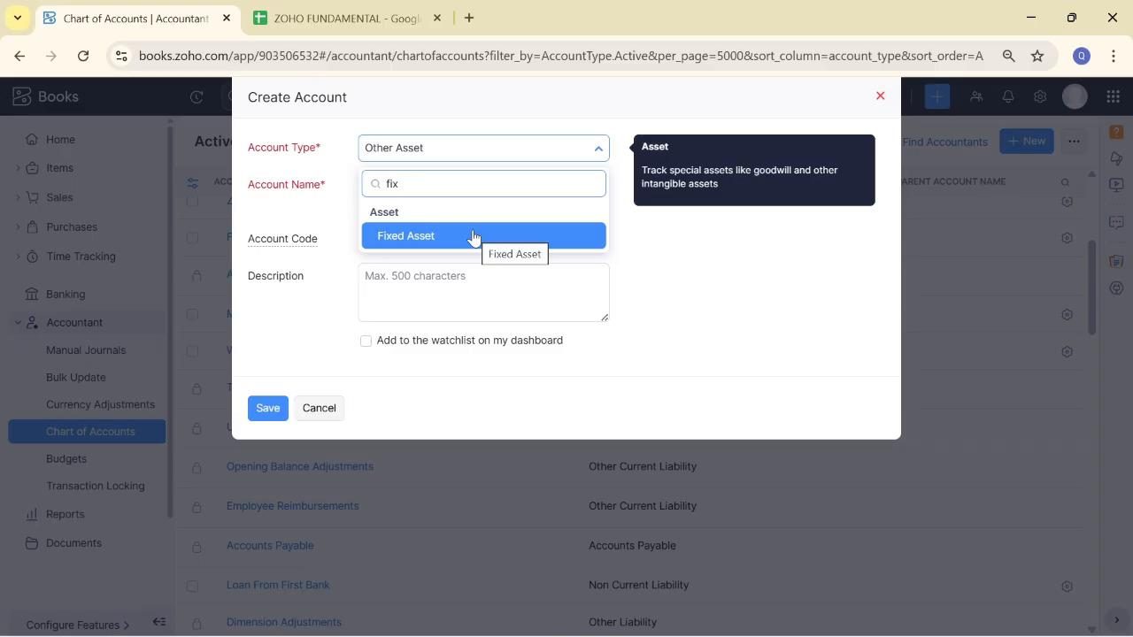
{"action": "left_click", "coordinate": [516, 239]}
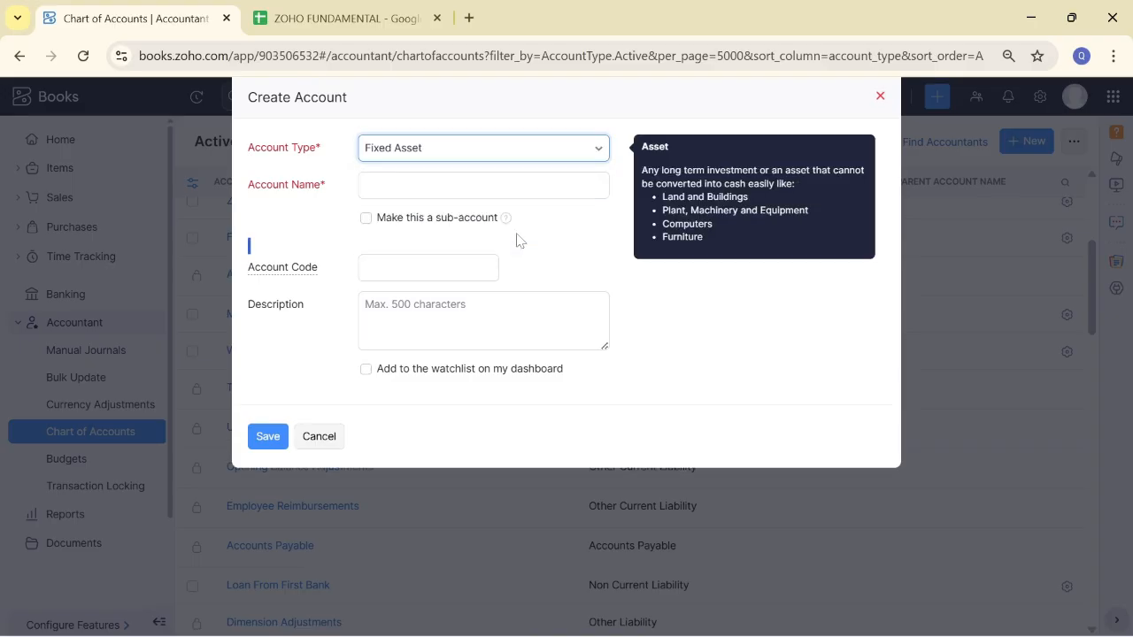
{"action": "left_click", "coordinate": [531, 186]}
{"action": "type", "text": "Furniture and Fixtures"}
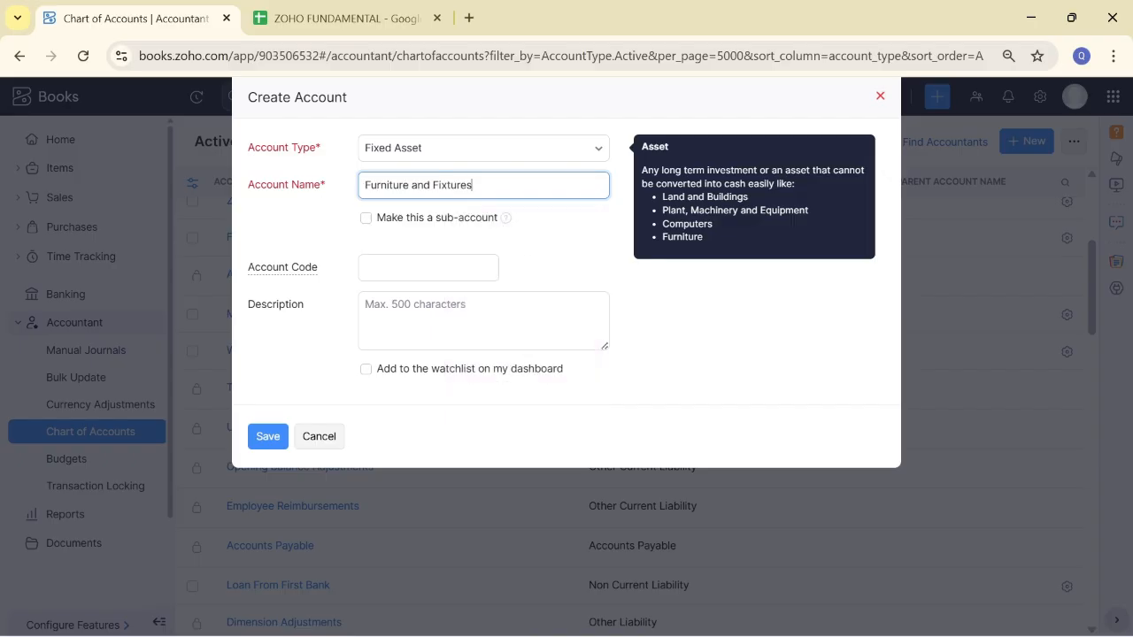
{"action": "left_click", "coordinate": [271, 440]}
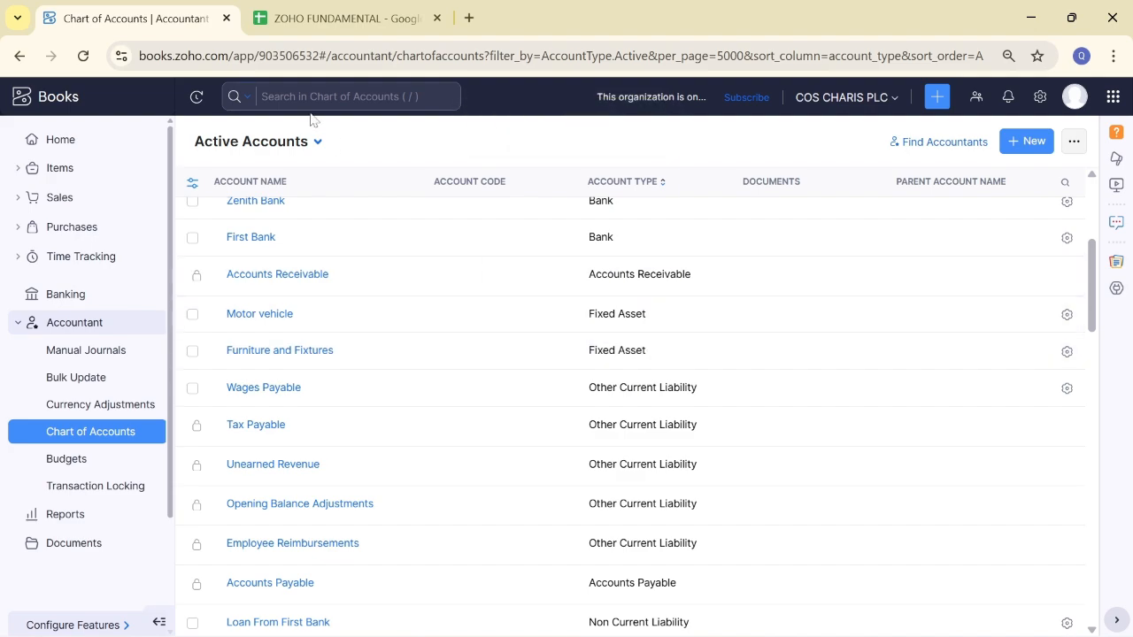
Copy the Equipment account name from cell B19 of the ZOHO FUNDAMENTAL spreadsheet and return to Zoho Books.
{"action": "left_click", "coordinate": [310, 19]}
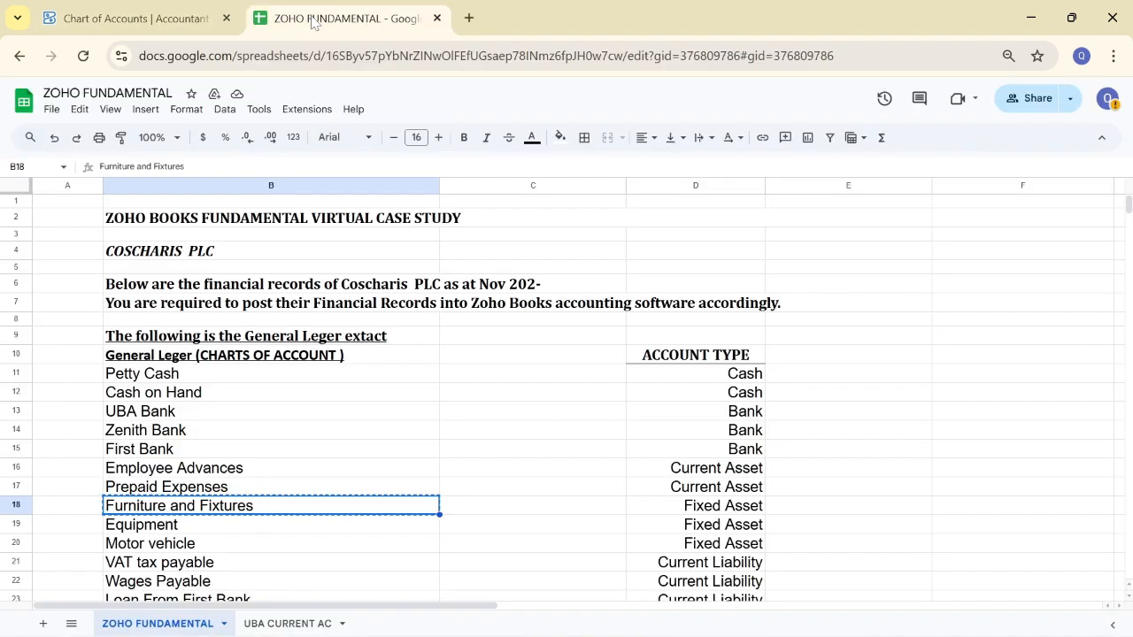
{"action": "left_click", "coordinate": [175, 529]}
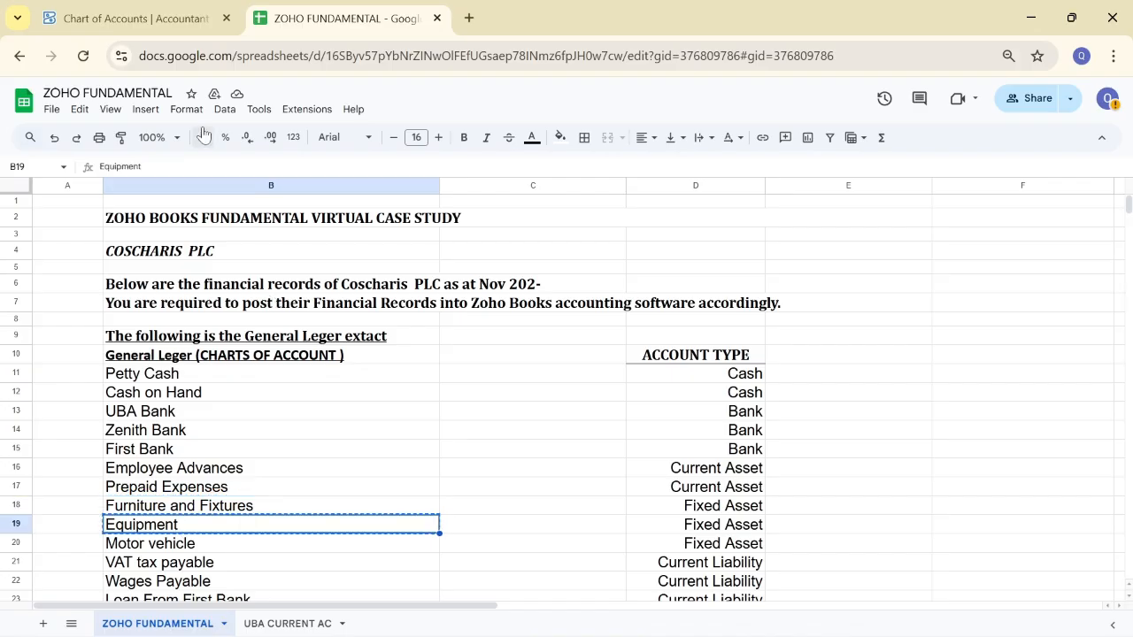
{"action": "left_click", "coordinate": [159, 7]}
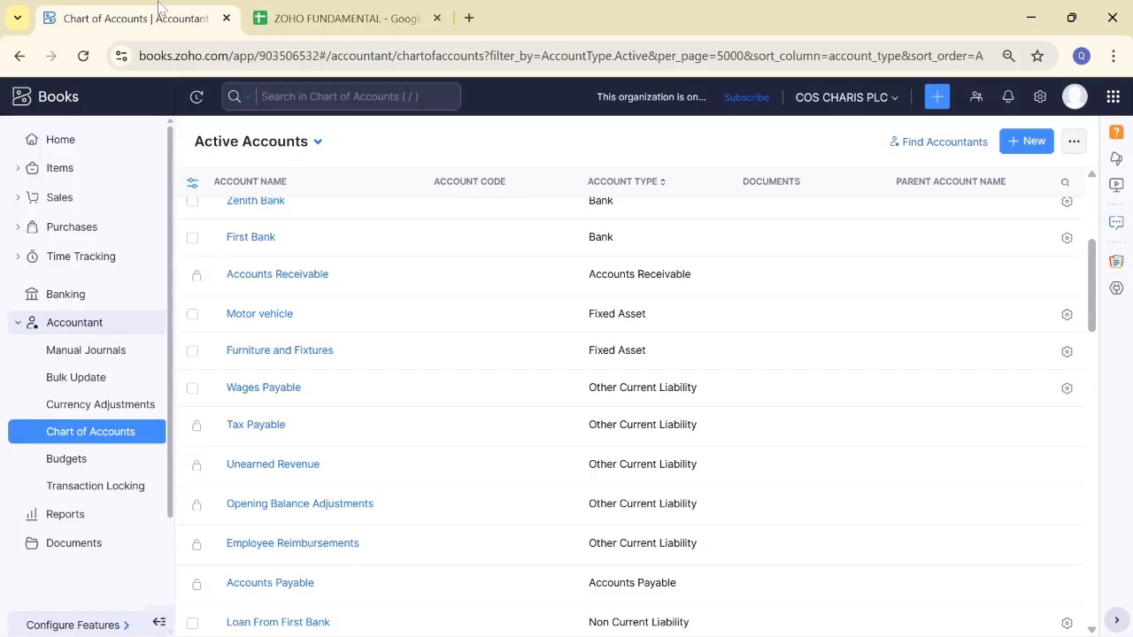
Create a new account with account type Fixed Asset and the name Equipment, and save it.
{"action": "left_click", "coordinate": [1030, 142]}
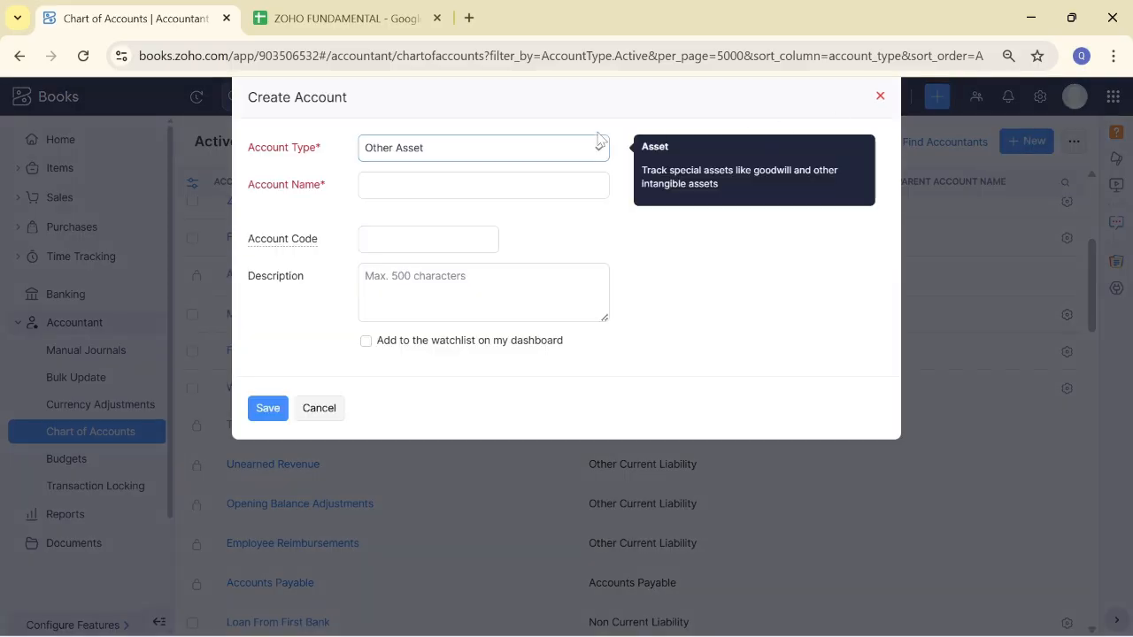
{"action": "left_click", "coordinate": [589, 153]}
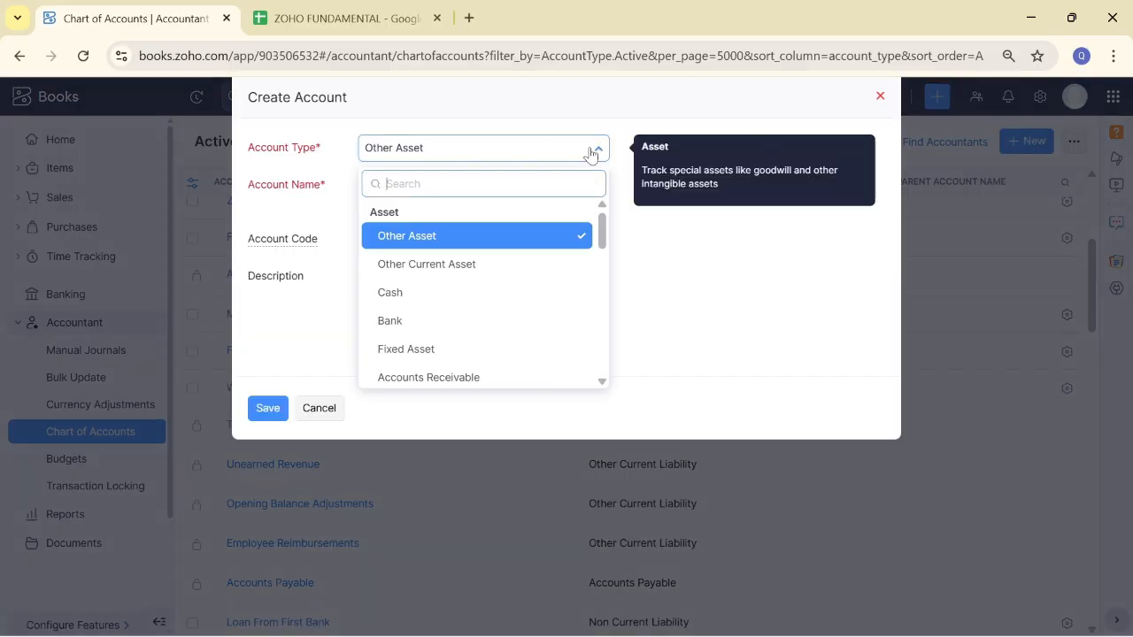
{"action": "type", "text": "fix"}
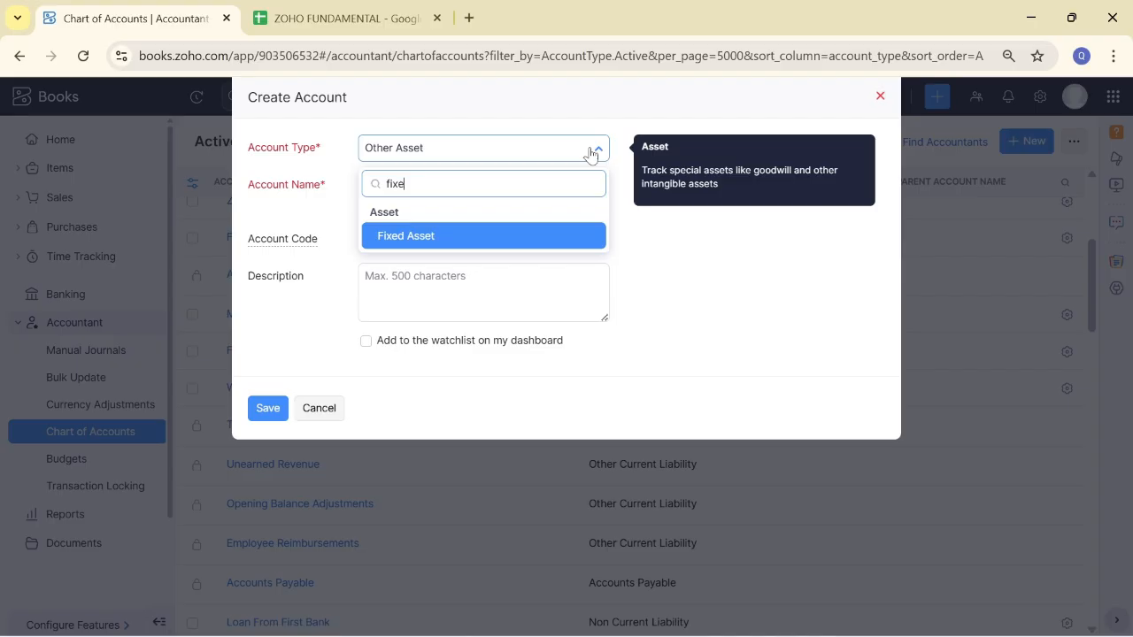
{"action": "type", "text": "e"}
{"action": "left_click", "coordinate": [531, 240]}
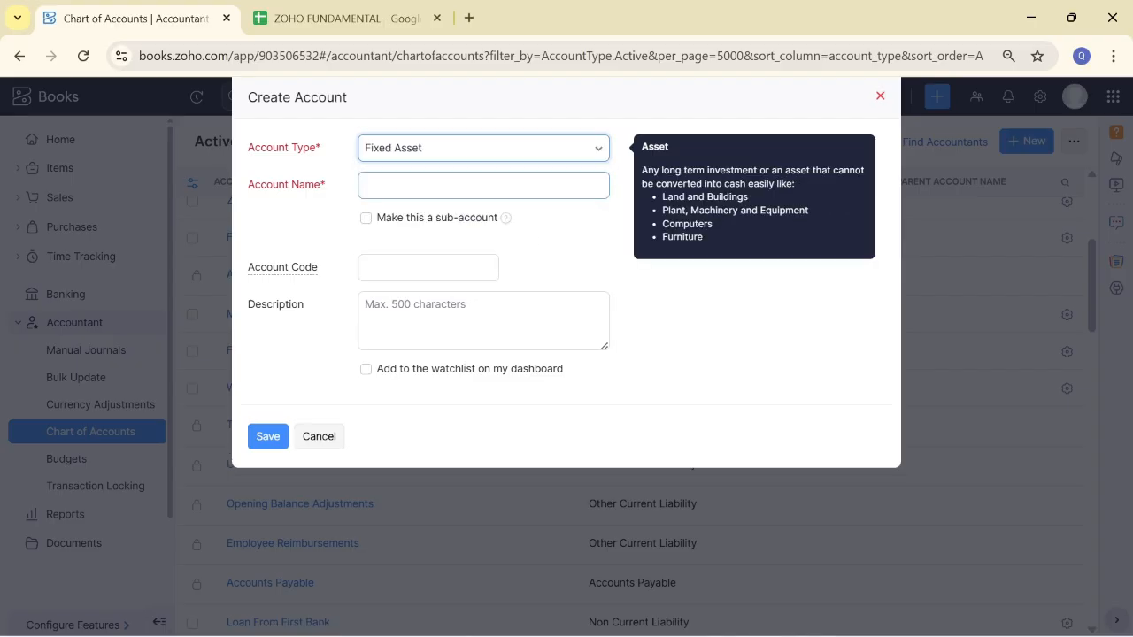
{"action": "type", "text": "Equipment"}
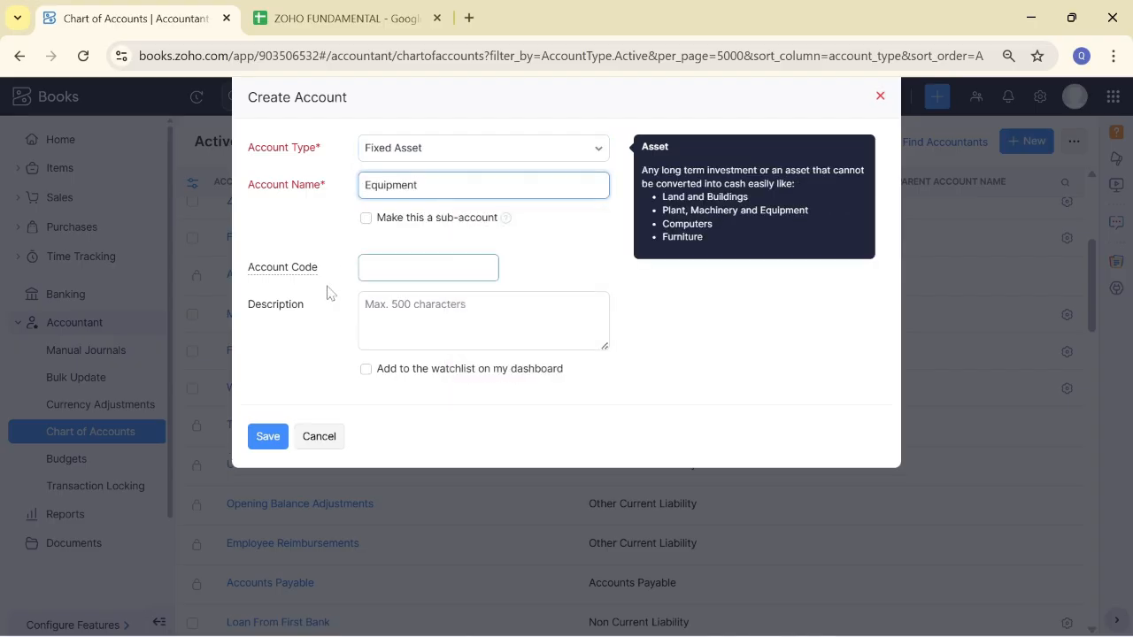
{"action": "left_click", "coordinate": [268, 437]}
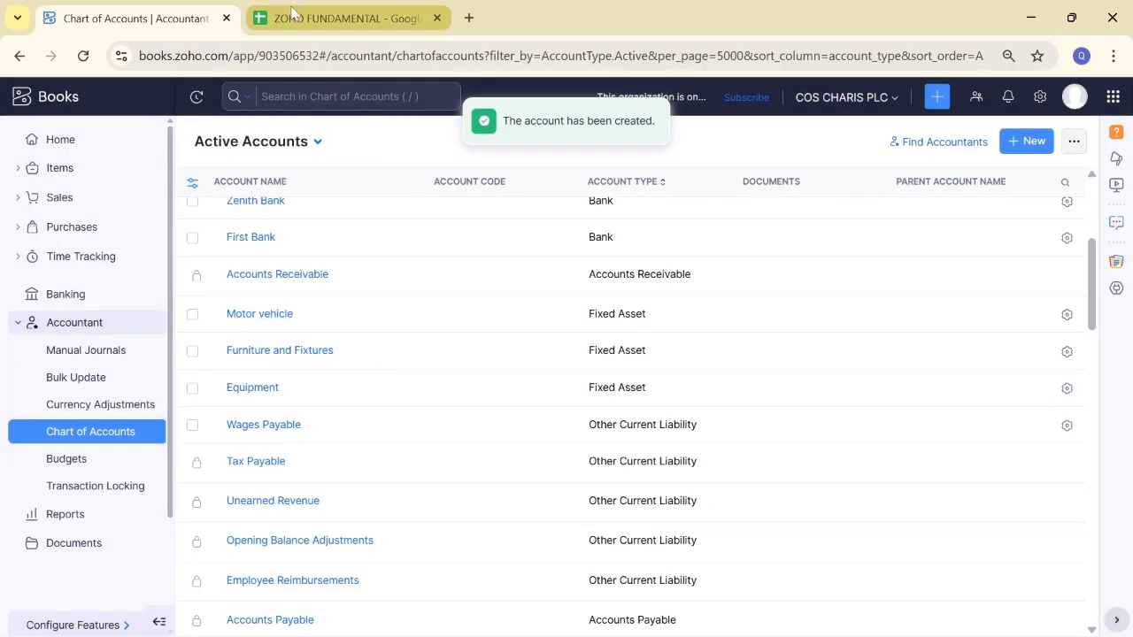
Copy the Motor vehicle account name from cell B20 of the ZOHO FUNDAMENTAL spreadsheet and return to Zoho Books.
{"action": "left_click", "coordinate": [292, 11]}
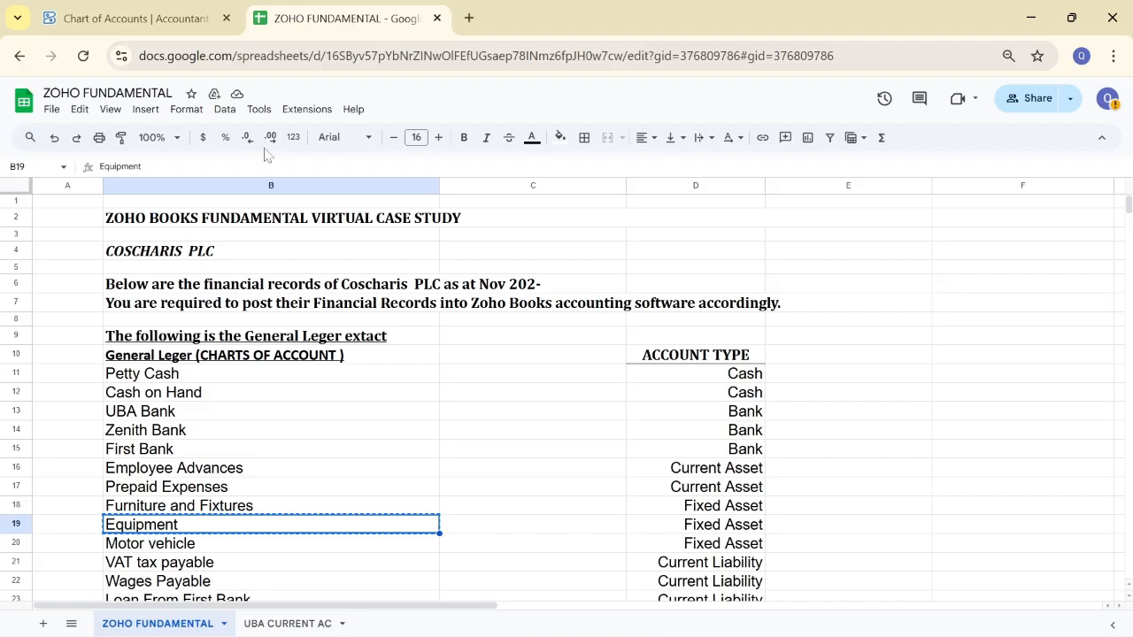
{"action": "key", "text": "ctrl+minus"}
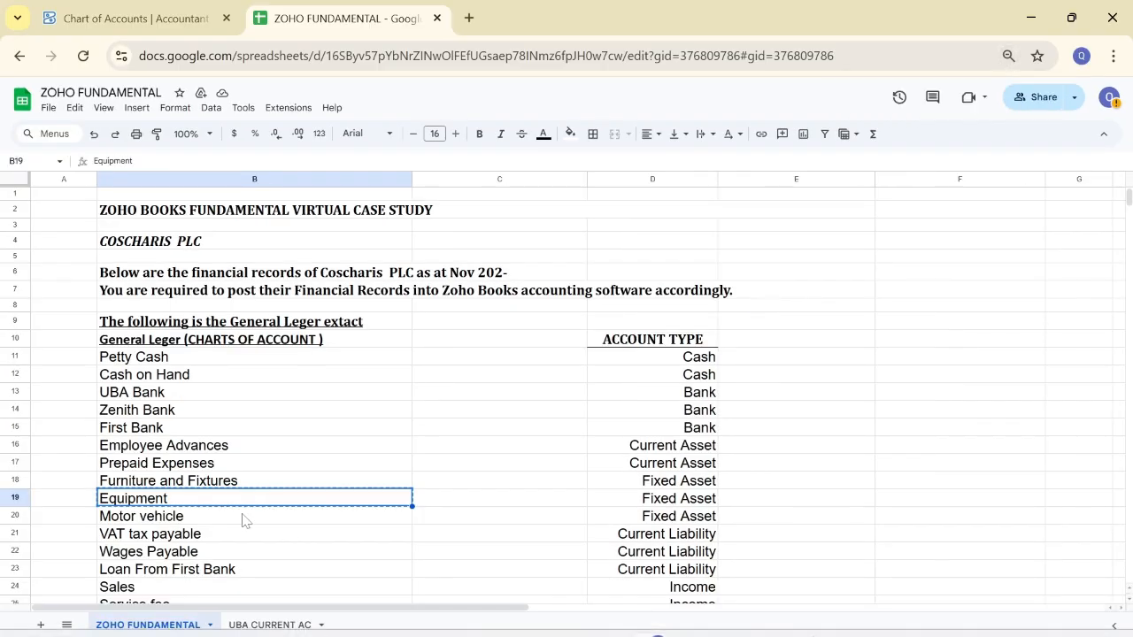
{"action": "left_click", "coordinate": [245, 521]}
{"action": "key", "text": "ctrl+c"}
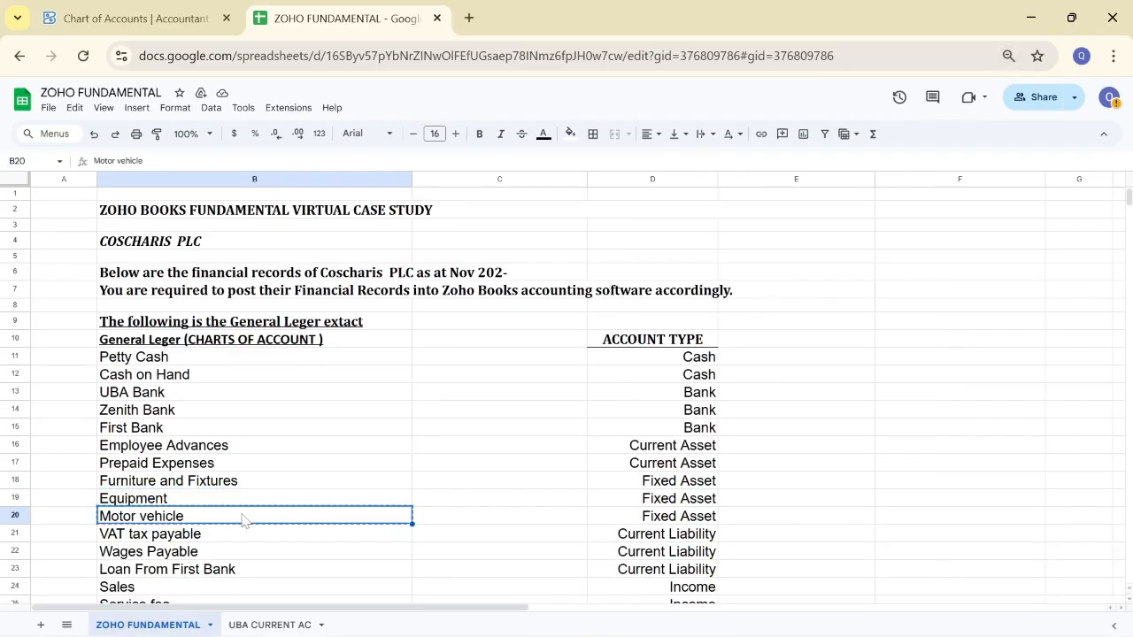
{"action": "left_click", "coordinate": [168, 20]}
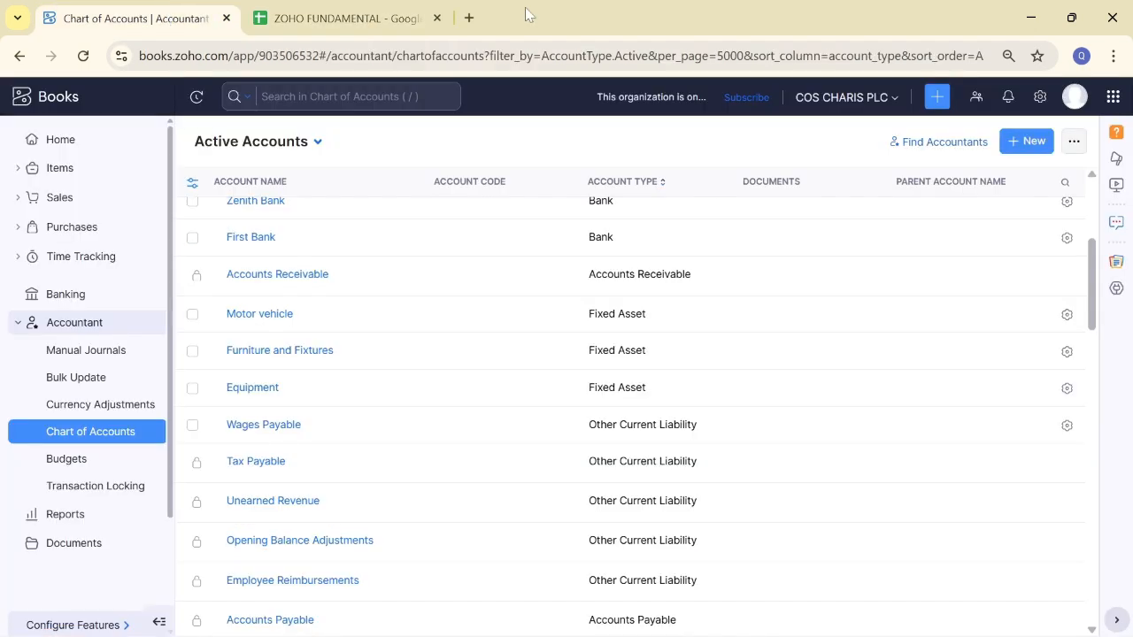
Try to create a new account with account type Fixed Asset and the name Motor vehicle, and cancel the form.
{"action": "left_click", "coordinate": [1014, 145]}
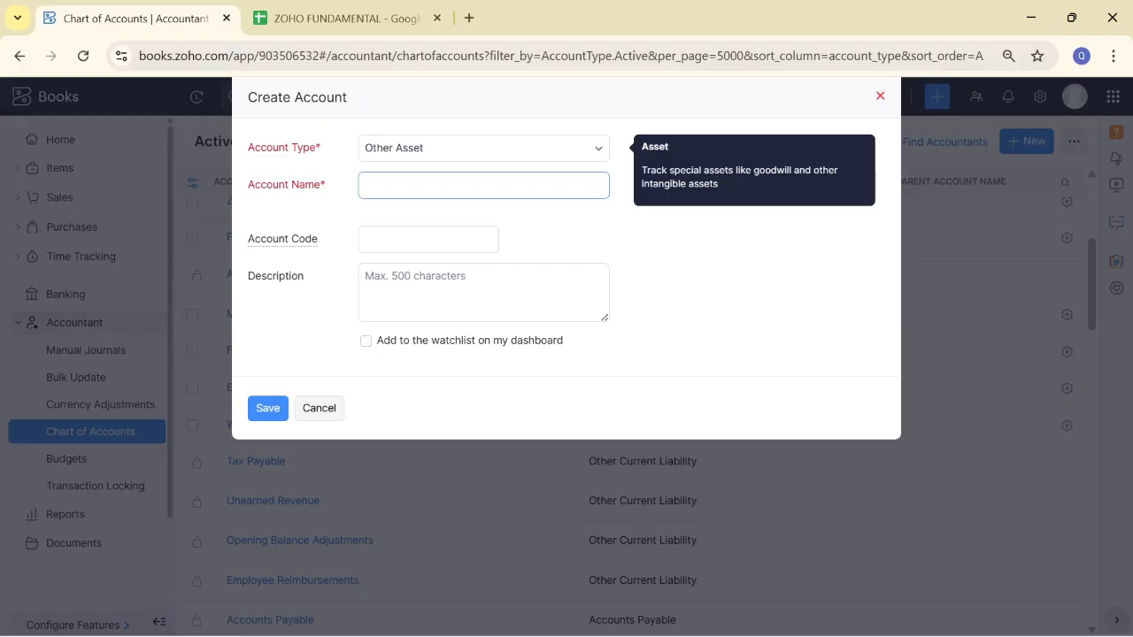
{"action": "left_click", "coordinate": [483, 185]}
{"action": "type", "text": "Motor vehicle"}
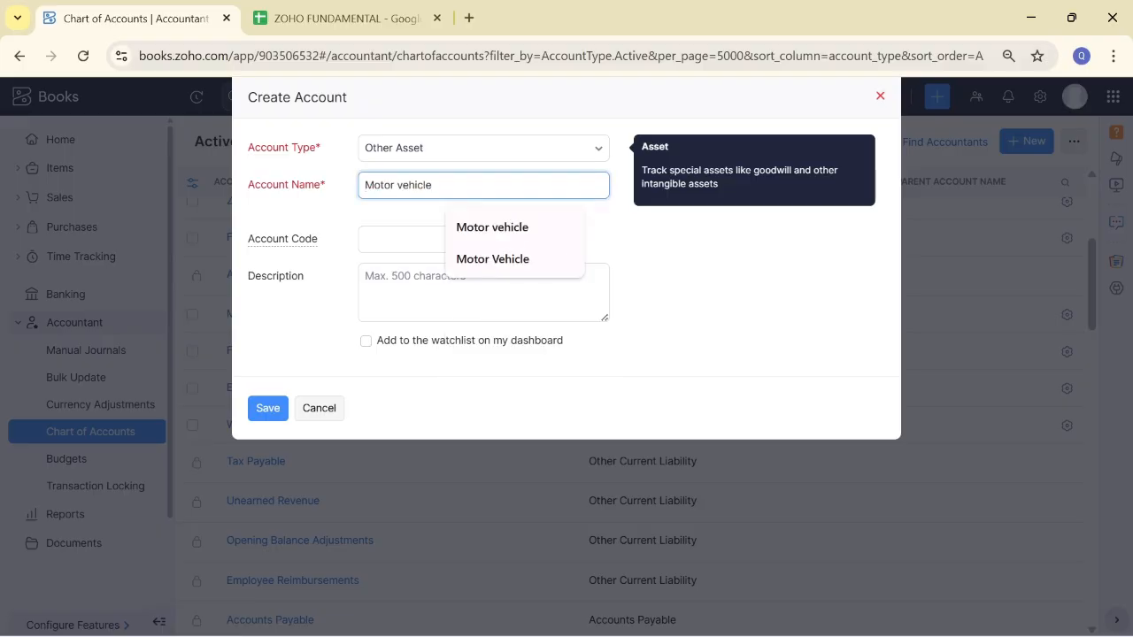
{"action": "left_click", "coordinate": [597, 150]}
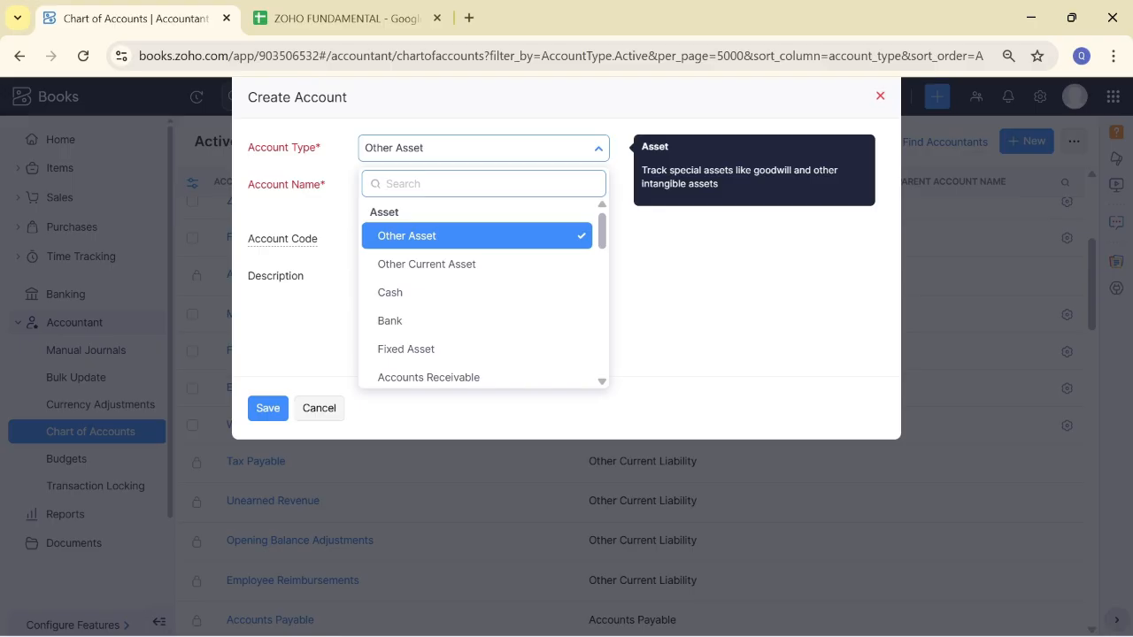
{"action": "type", "text": "f"}
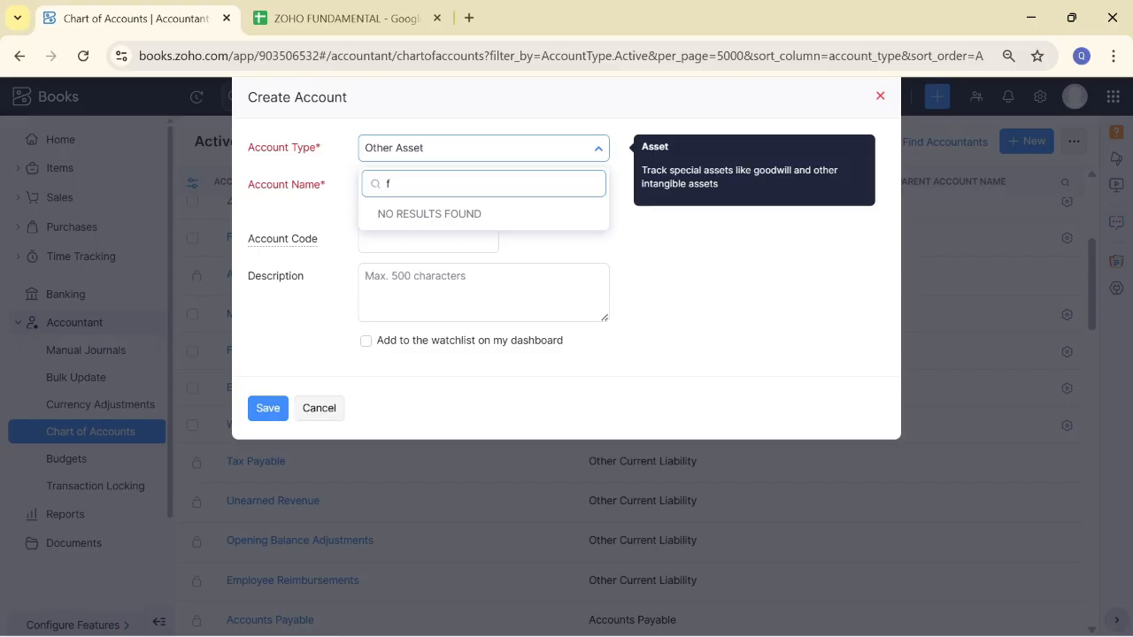
{"action": "type", "text": "oixed"}
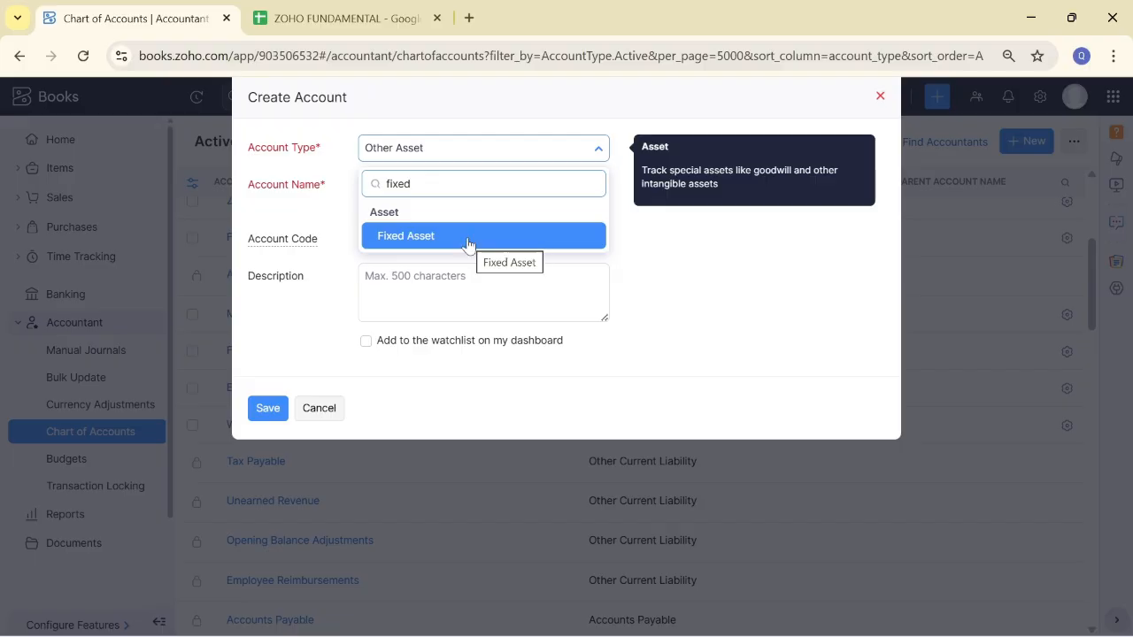
{"action": "left_click", "coordinate": [540, 235]}
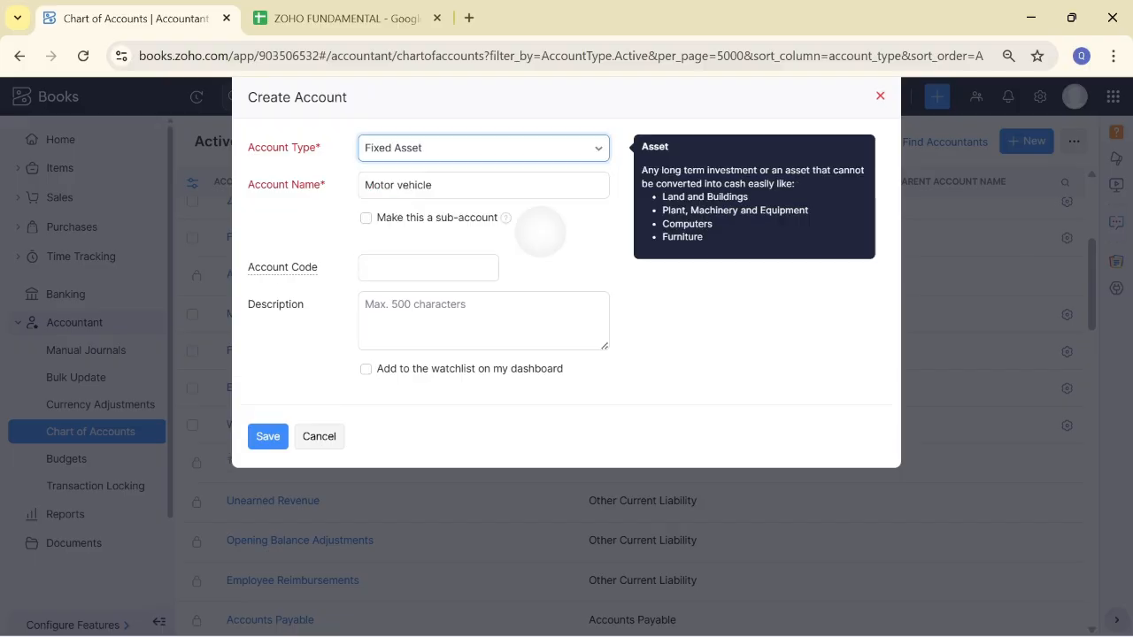
{"action": "left_click", "coordinate": [270, 435]}
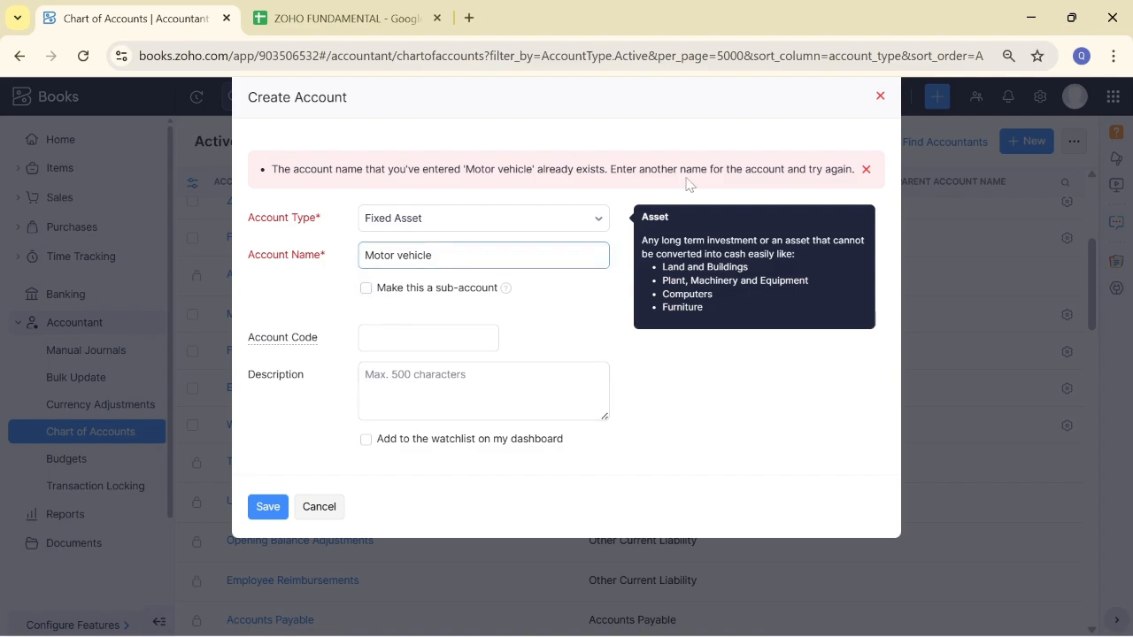
{"action": "left_click", "coordinate": [867, 170]}
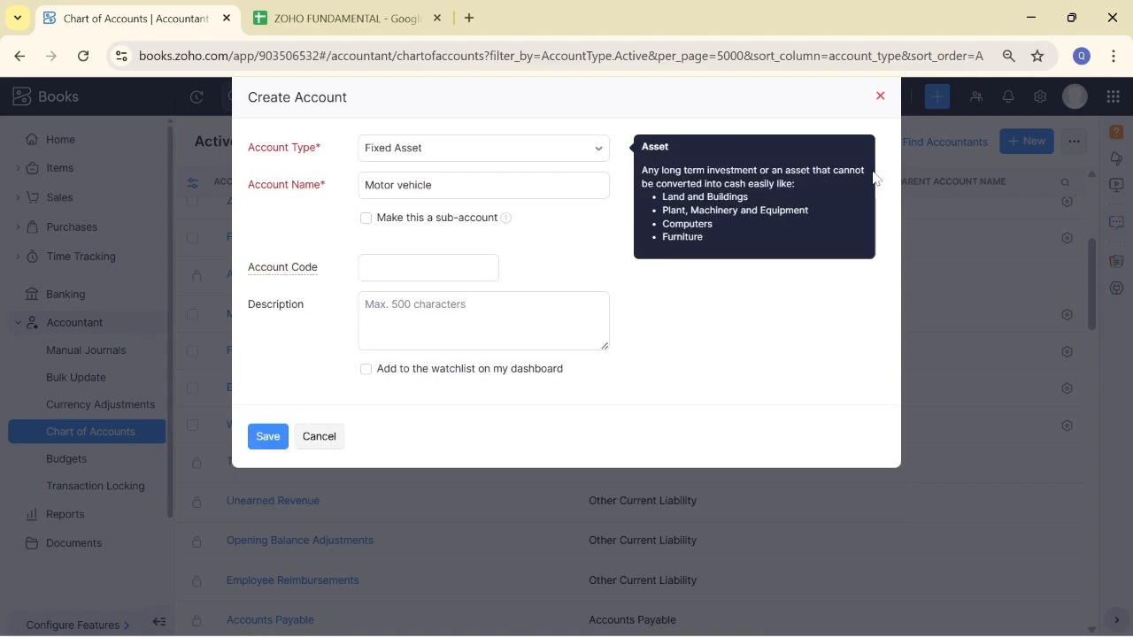
{"action": "left_click", "coordinate": [319, 437]}
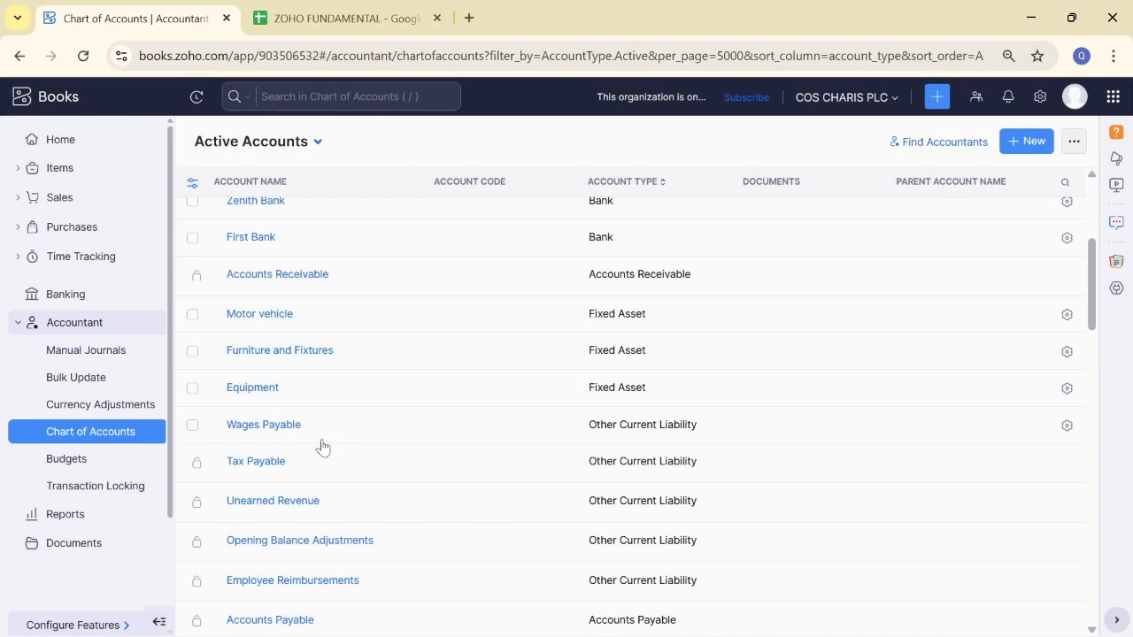
Review the current liability rows in the ZOHO FUNDAMENTAL spreadsheet and start a new Zoho Books account with account type Other Current Liability.
{"action": "left_click", "coordinate": [337, 12]}
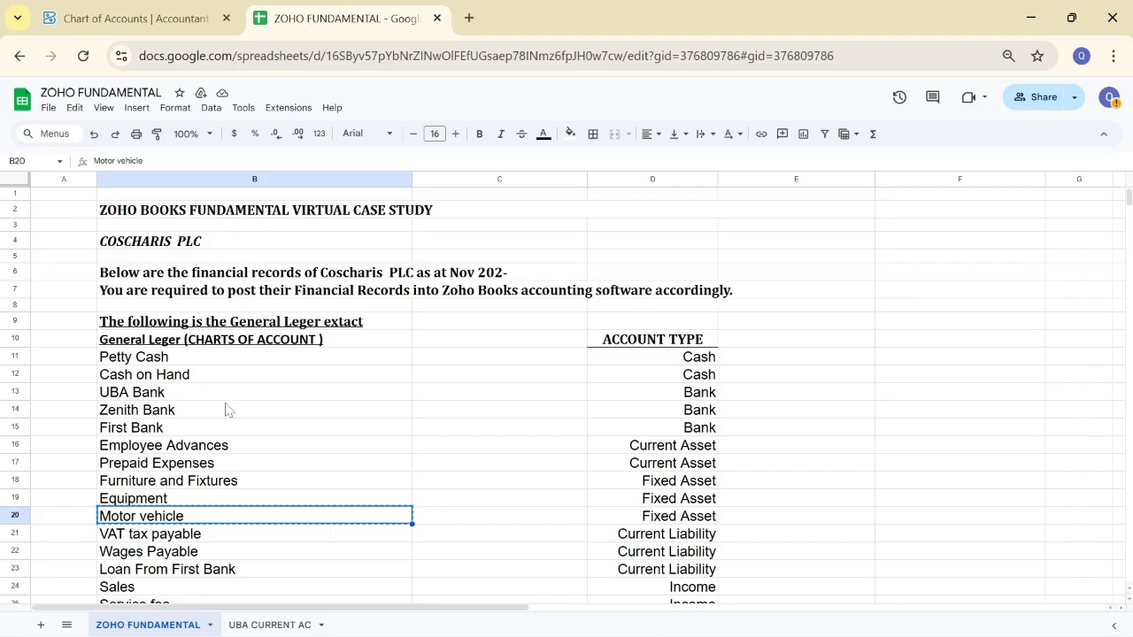
{"action": "mouse_move", "coordinate": [1129, 205]}
{"action": "left_mouse_down"}
{"action": "mouse_move", "coordinate": [1130, 231]}
{"action": "mouse_move", "coordinate": [1131, 202]}
{"action": "left_mouse_up"}
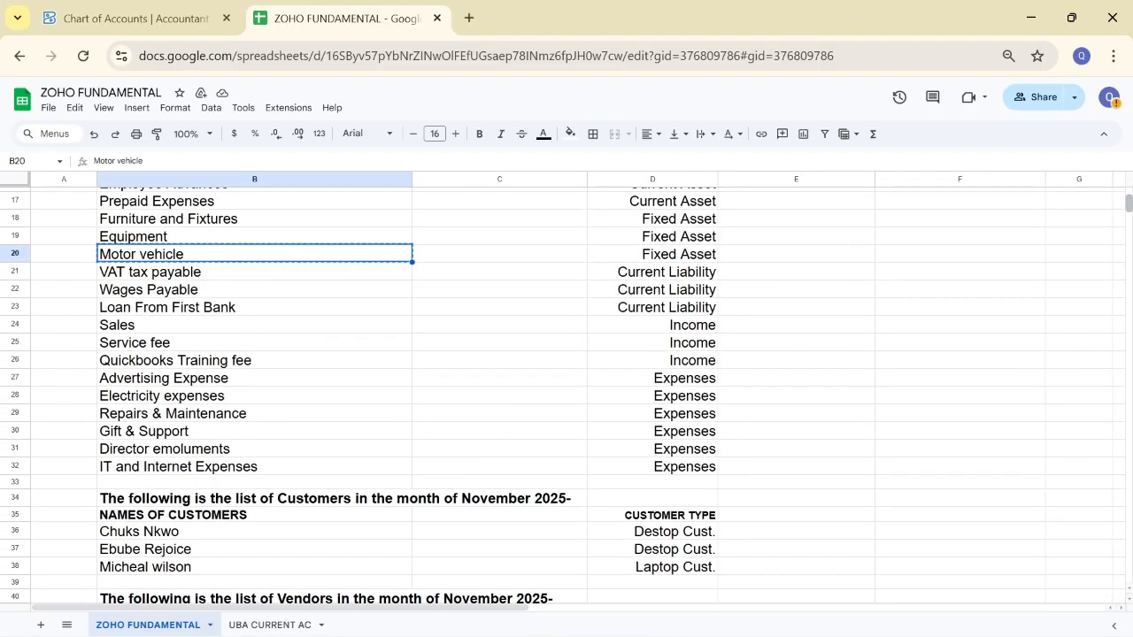
{"action": "left_click", "coordinate": [90, 17]}
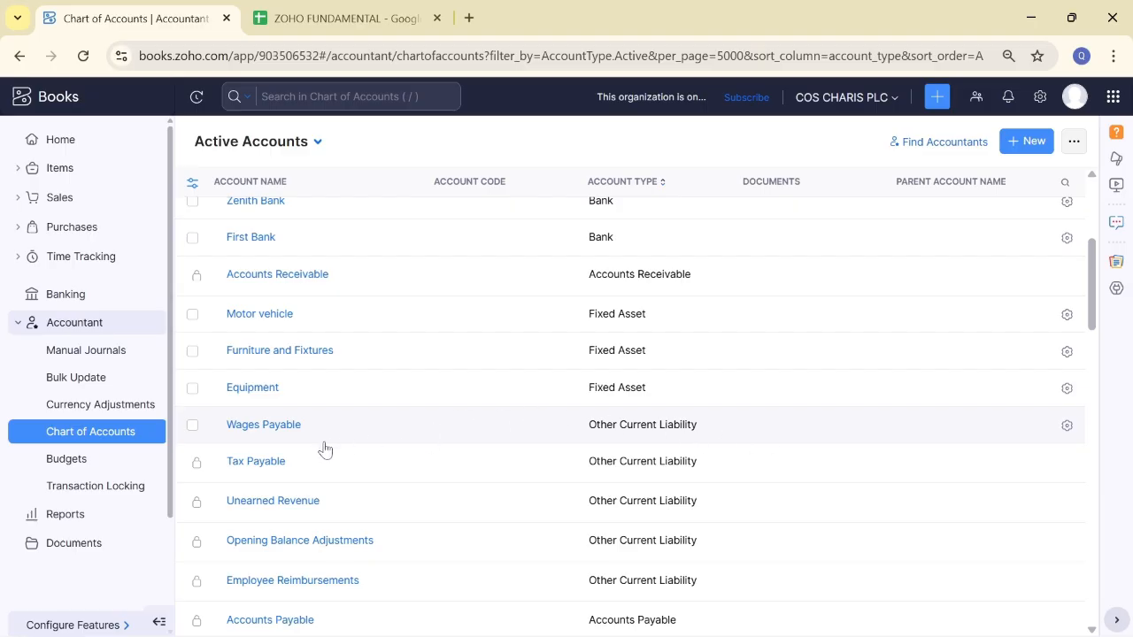
{"action": "left_click", "coordinate": [1018, 150]}
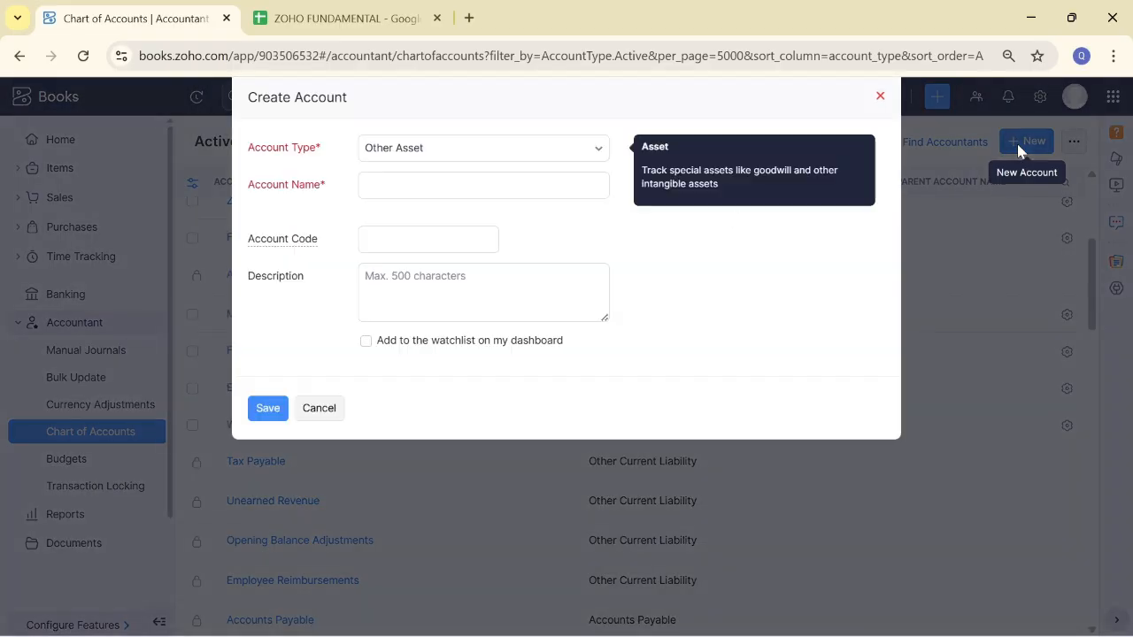
{"action": "left_click", "coordinate": [574, 157]}
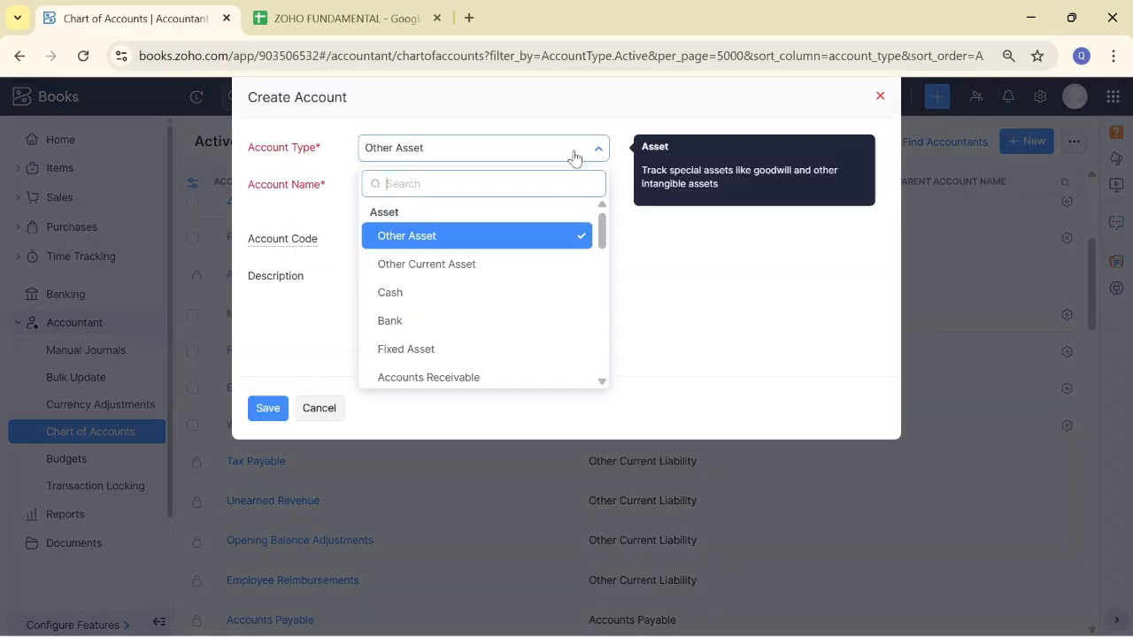
{"action": "type", "text": "curr"}
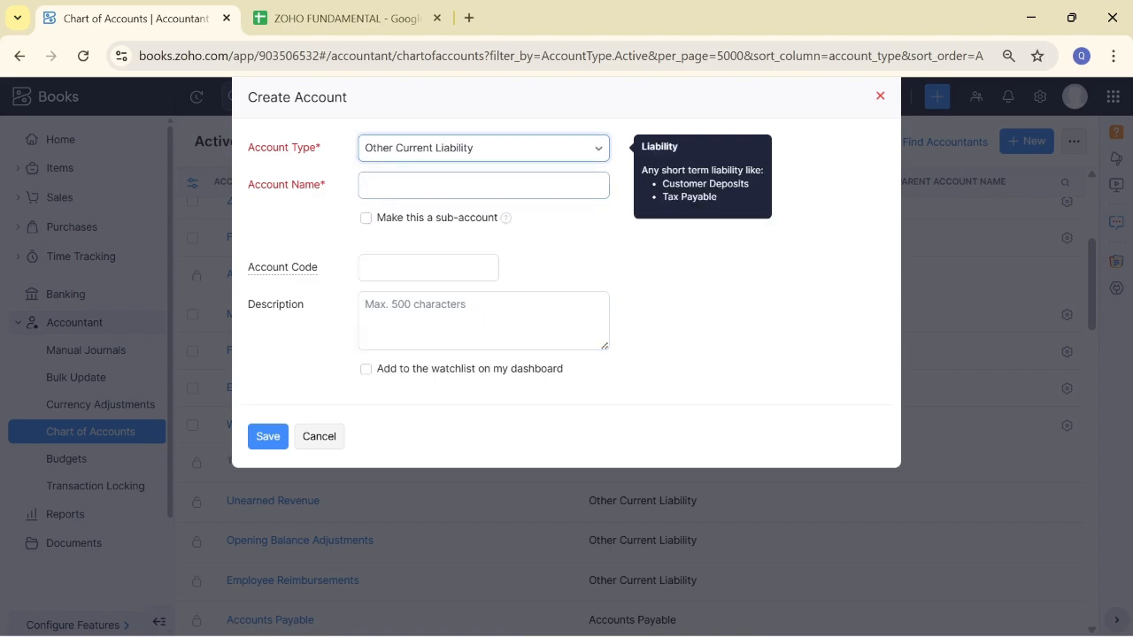
{"action": "left_click", "coordinate": [483, 185]}
{"action": "type", "text": "Motor vehicle"}
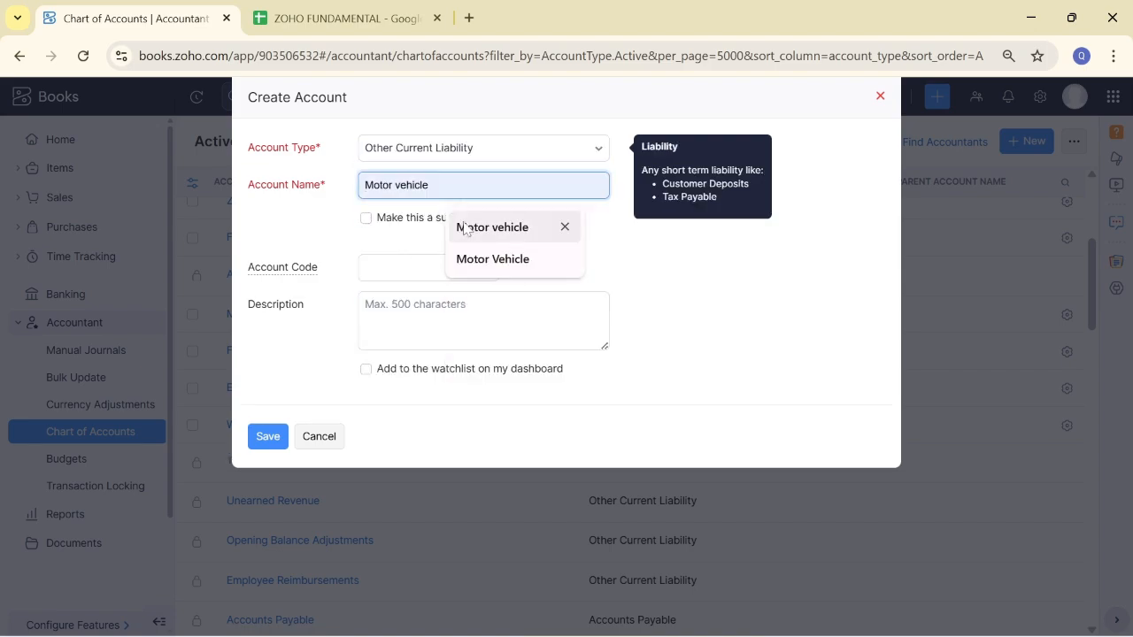
{"action": "key", "text": "BackSpace"}
{"action": "key", "text": "BackSpace"}
{"action": "key", "text": "BackSpace"}
{"action": "key", "text": "BackSpace"}
{"action": "key", "text": "BackSpace"}
{"action": "key", "text": "BackSpace"}
{"action": "key", "text": "BackSpace"}
{"action": "key", "text": "BackSpace"}
{"action": "key", "text": "BackSpace"}
{"action": "key", "text": "BackSpace"}
{"action": "key", "text": "BackSpace"}
{"action": "key", "text": "BackSpace"}
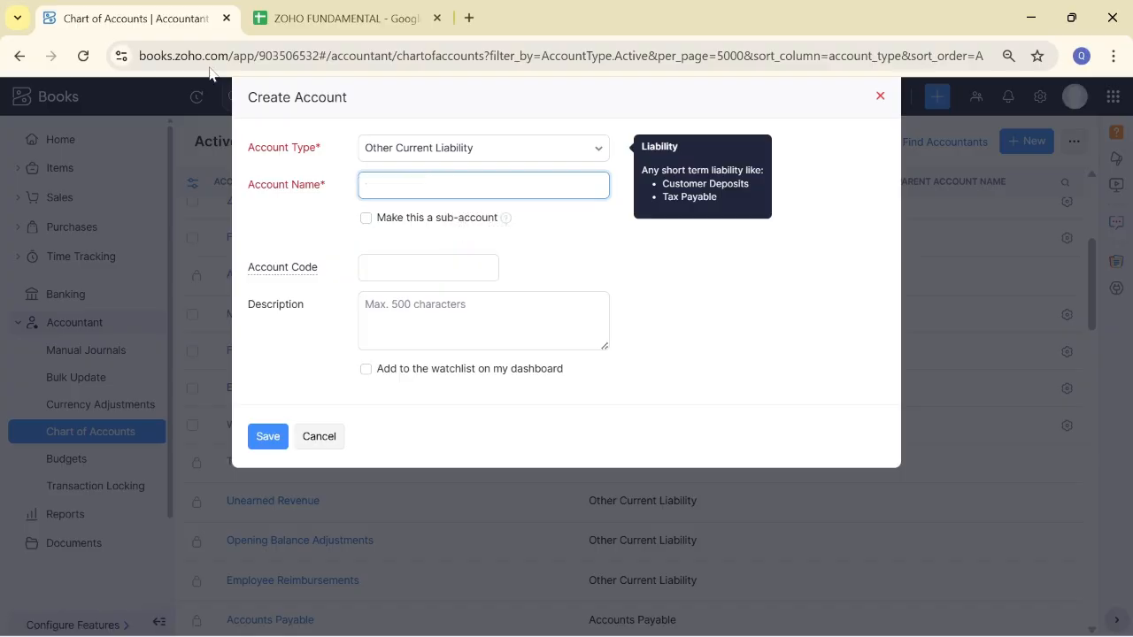
Copy VAT tax payable from cell B21 of the ZOHO FUNDAMENTAL spreadsheet into the new Zoho Books account's name and save the account.
{"action": "left_click", "coordinate": [292, 13]}
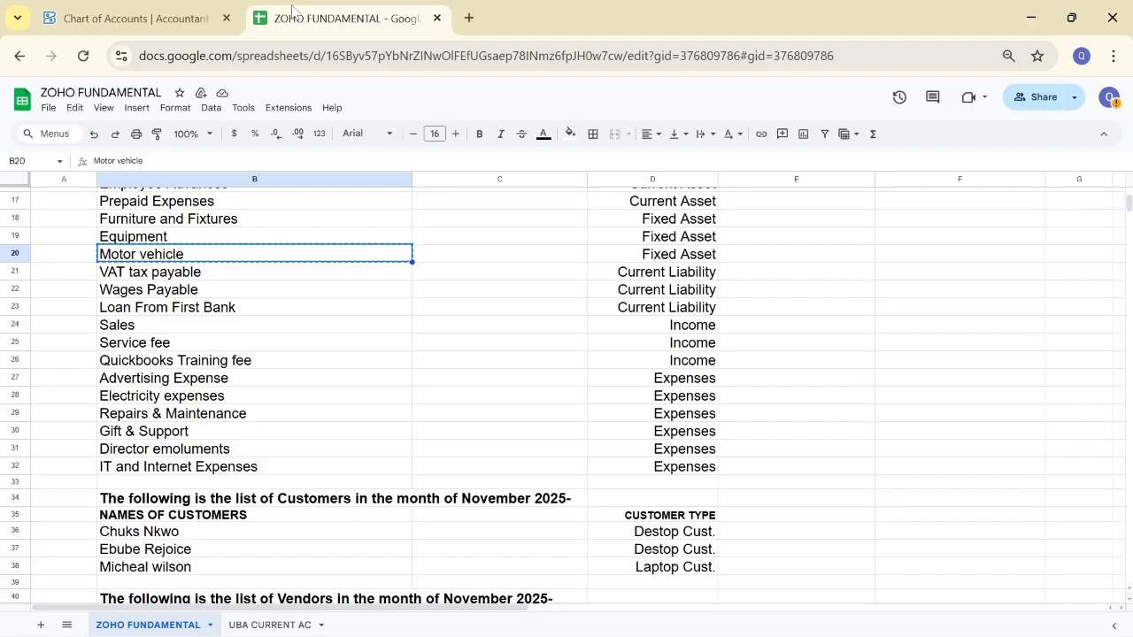
{"action": "left_click", "coordinate": [192, 274]}
{"action": "key", "text": "ctrl+c"}
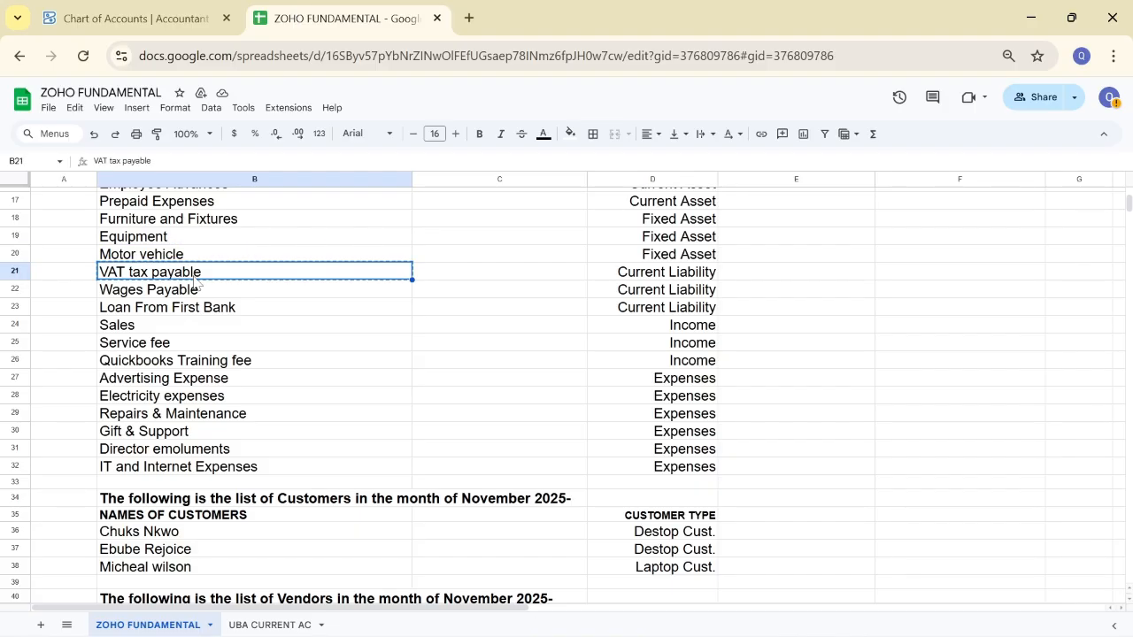
{"action": "left_click", "coordinate": [121, 24]}
{"action": "key", "text": "ctrl+v"}
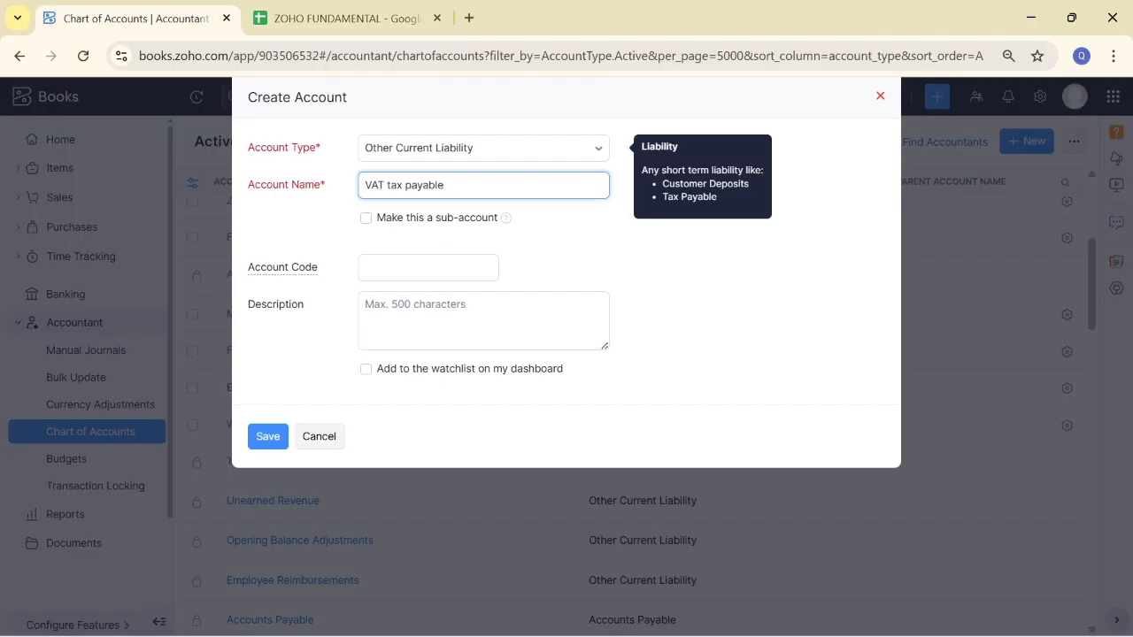
{"action": "left_click", "coordinate": [266, 440]}
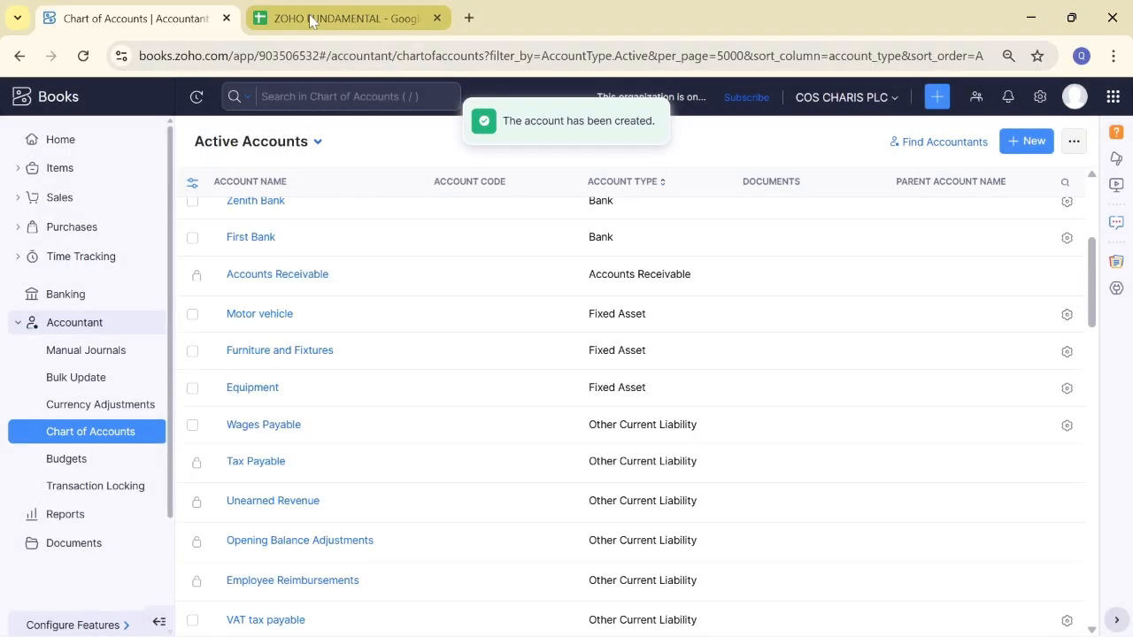
Check the Zoho Books chart of accounts for the spreadsheet's Wages Payable and Loan From First Bank accounts.
{"action": "left_click", "coordinate": [345, 17]}
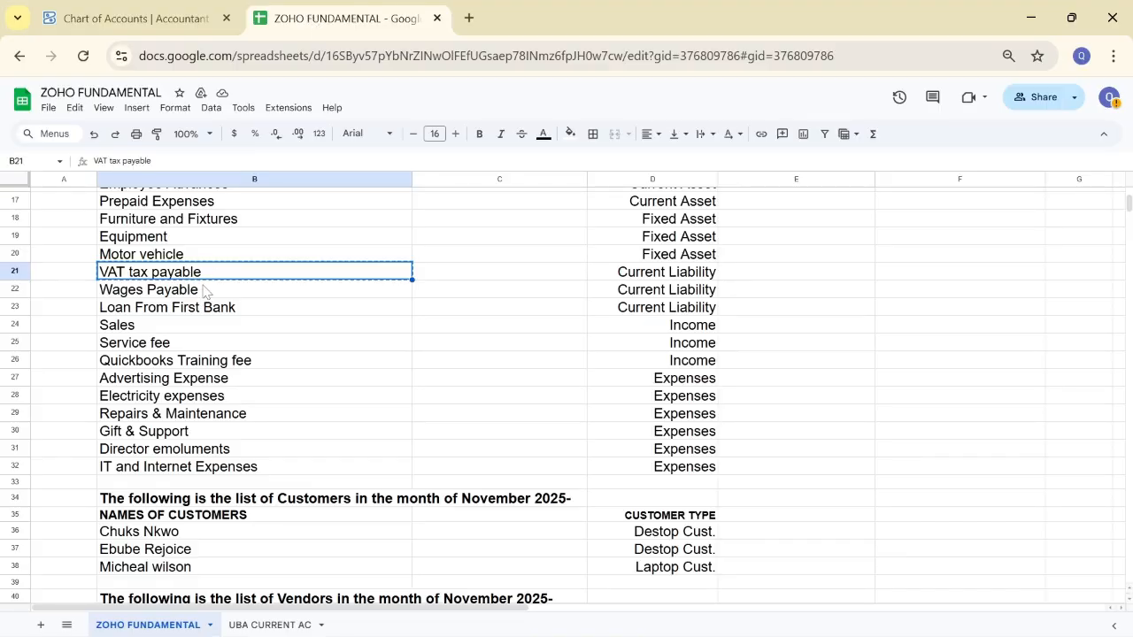
{"action": "left_click", "coordinate": [133, 18]}
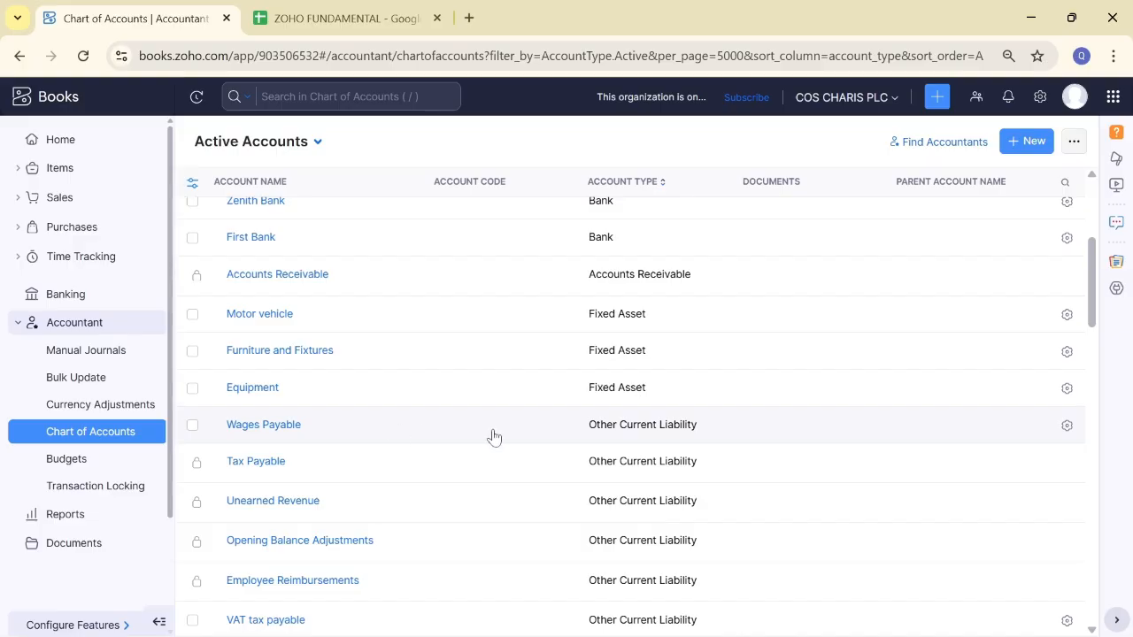
{"action": "left_click", "coordinate": [338, 22]}
{"action": "left_click", "coordinate": [179, 314]}
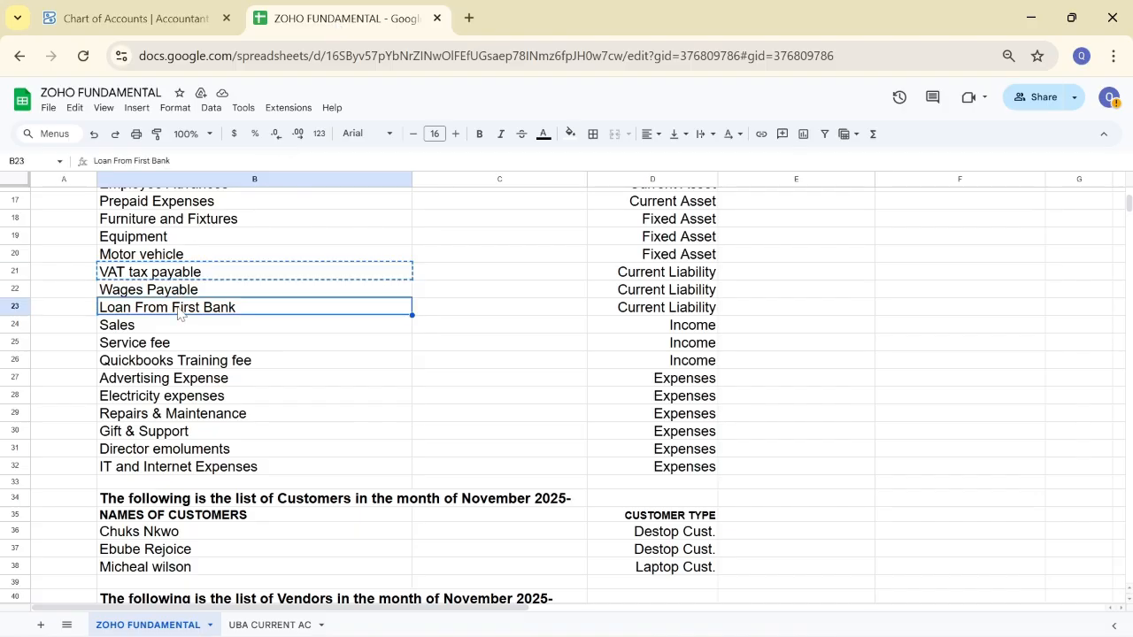
{"action": "left_click", "coordinate": [145, 16]}
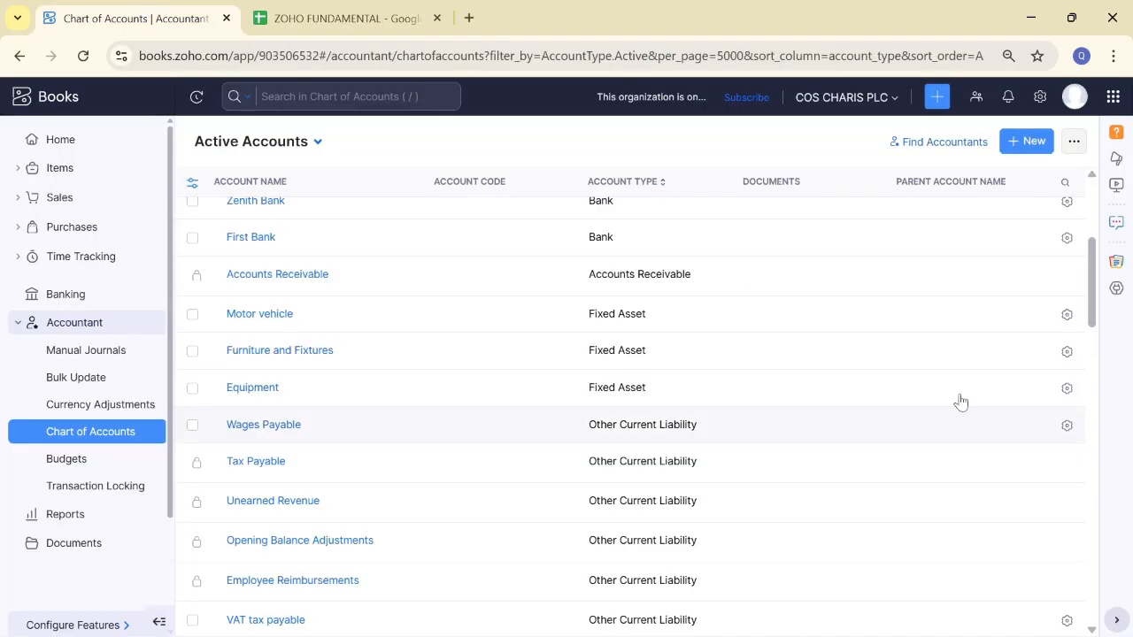
{"action": "left_click_drag", "start_coordinate": [1089, 285], "coordinate": [1092, 326]}
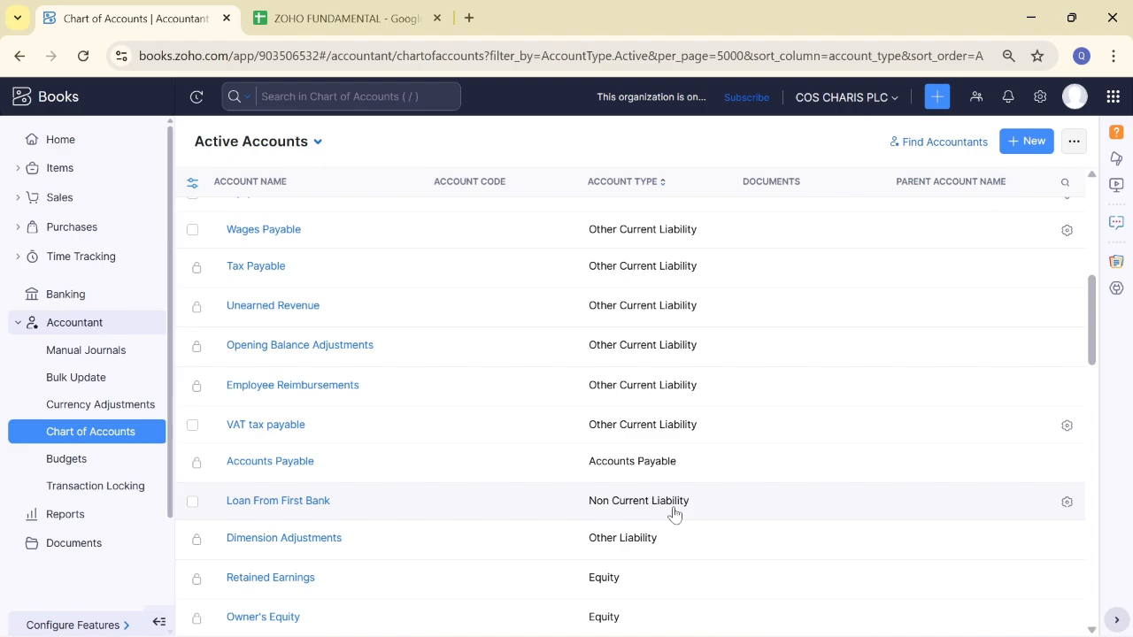
Copy Sales from cell B24 of the spreadsheet and look for it among the income accounts in Zoho Books.
{"action": "left_click", "coordinate": [349, 10]}
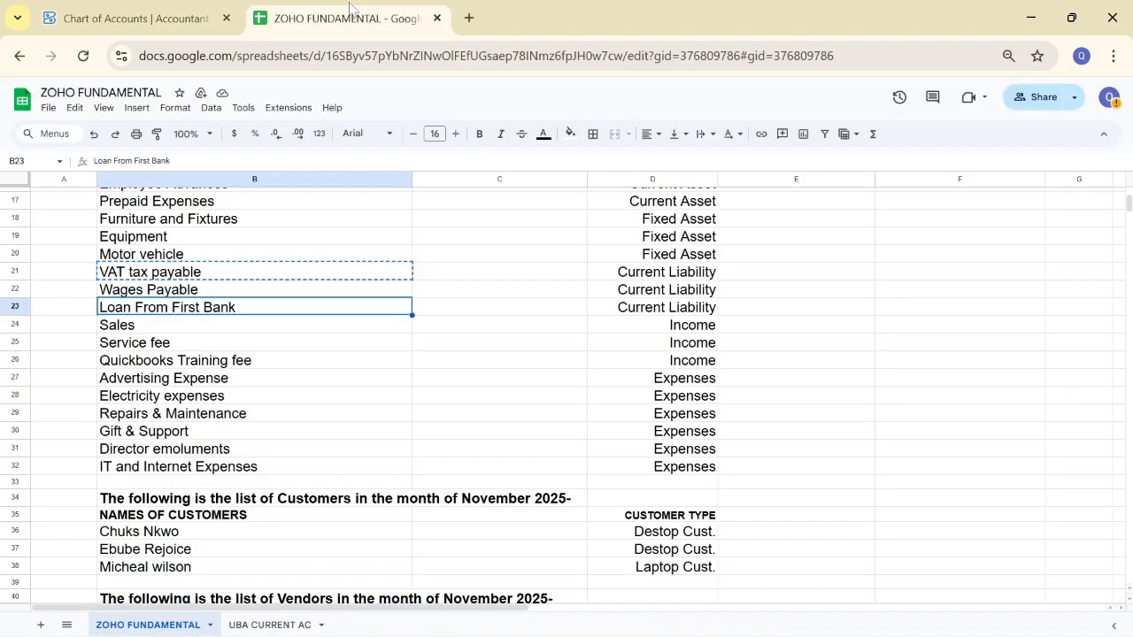
{"action": "left_click", "coordinate": [155, 329]}
{"action": "key", "text": "ctrl+c"}
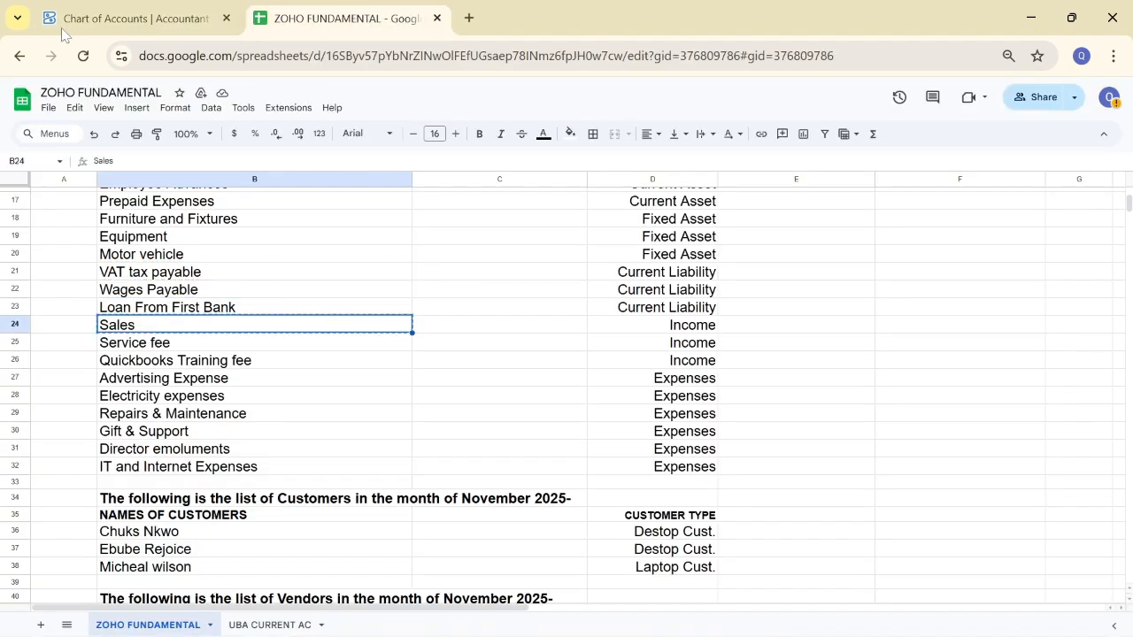
{"action": "left_click", "coordinate": [95, 11]}
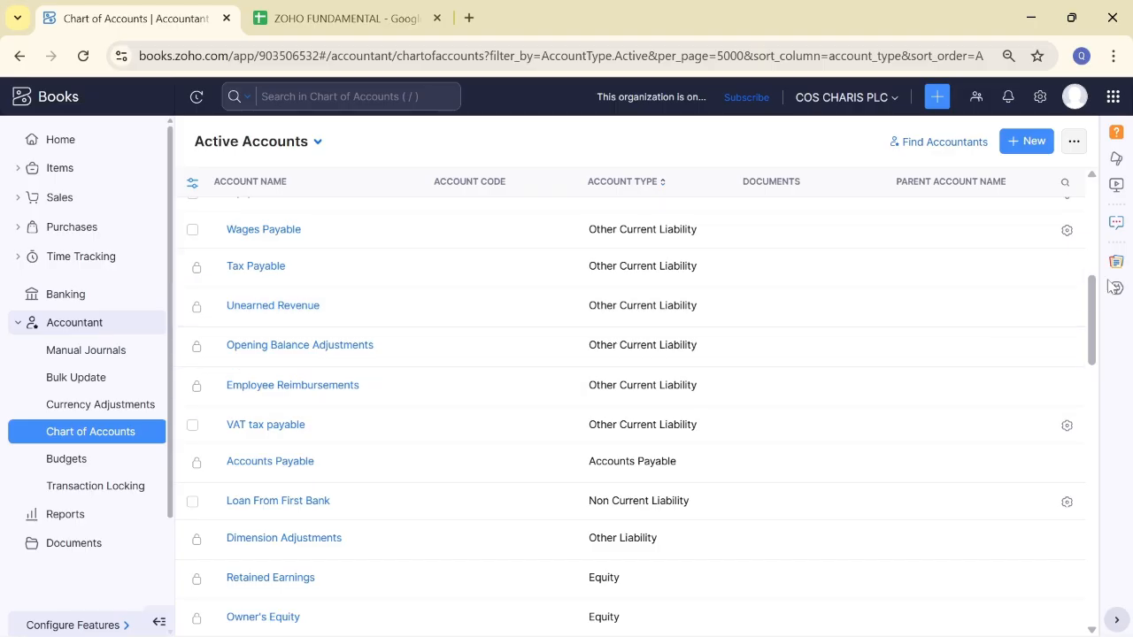
{"action": "left_click_drag", "start_coordinate": [1092, 298], "coordinate": [1086, 427]}
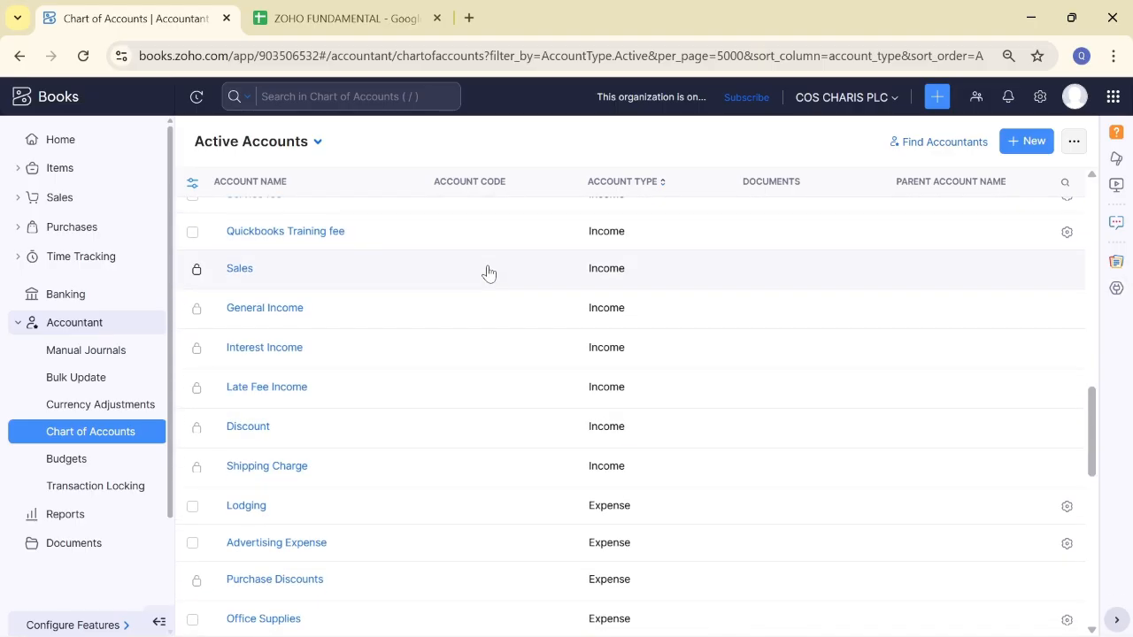
Copy Service fee from cell B25 of the spreadsheet and check the Zoho Books income accounts for it and Quickbooks Training fee.
{"action": "left_click", "coordinate": [320, 23]}
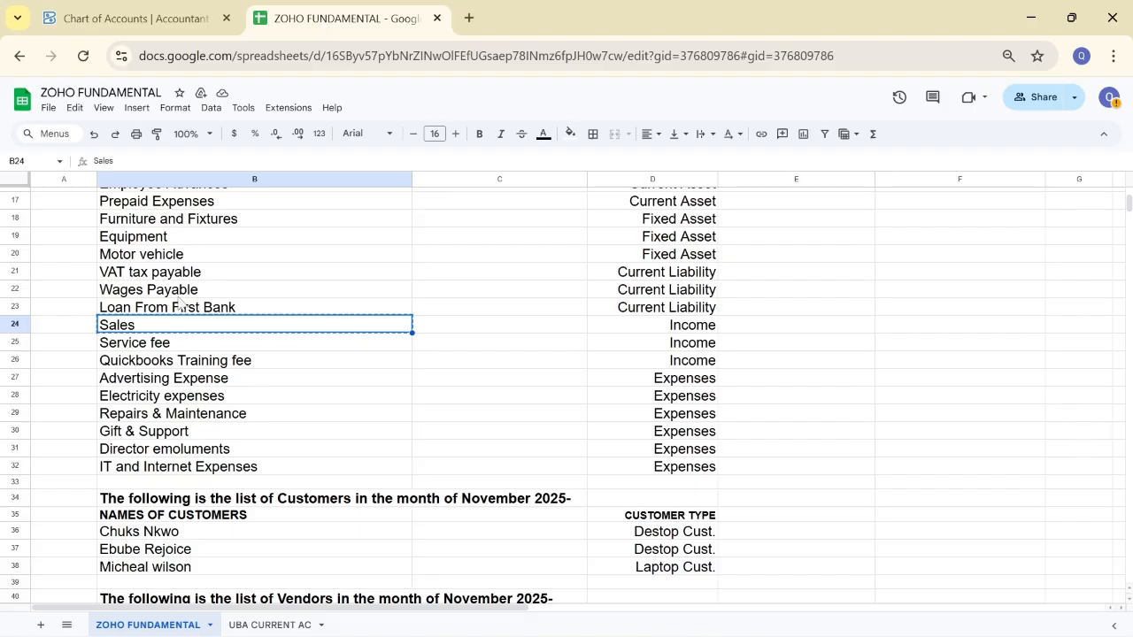
{"action": "left_click", "coordinate": [182, 343]}
{"action": "key", "text": "ctrl+c"}
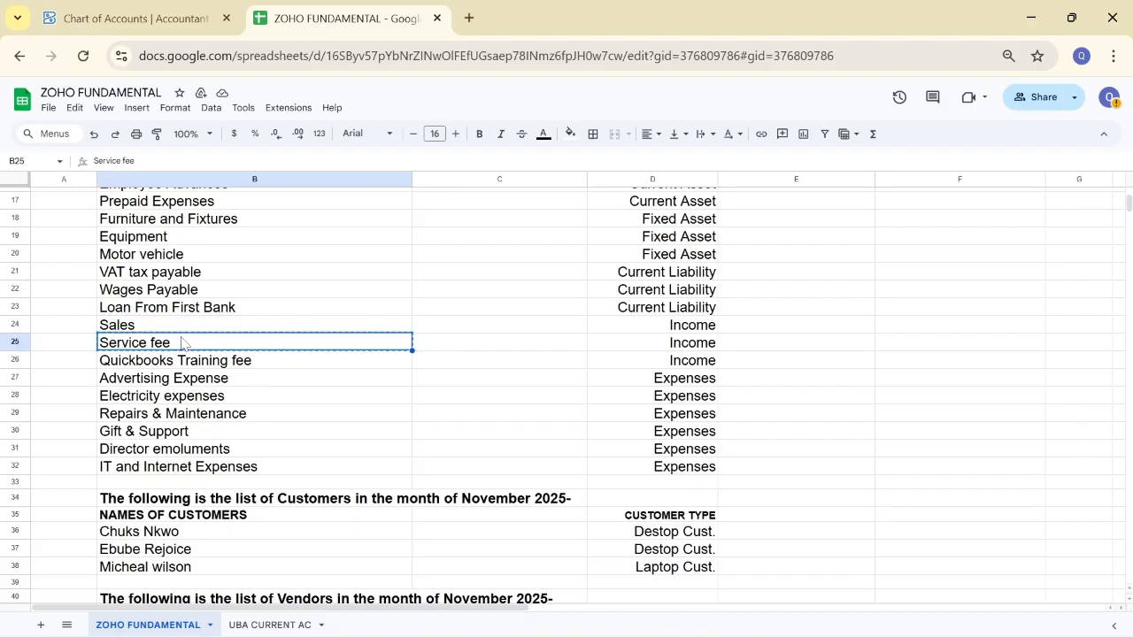
{"action": "left_click", "coordinate": [88, 24]}
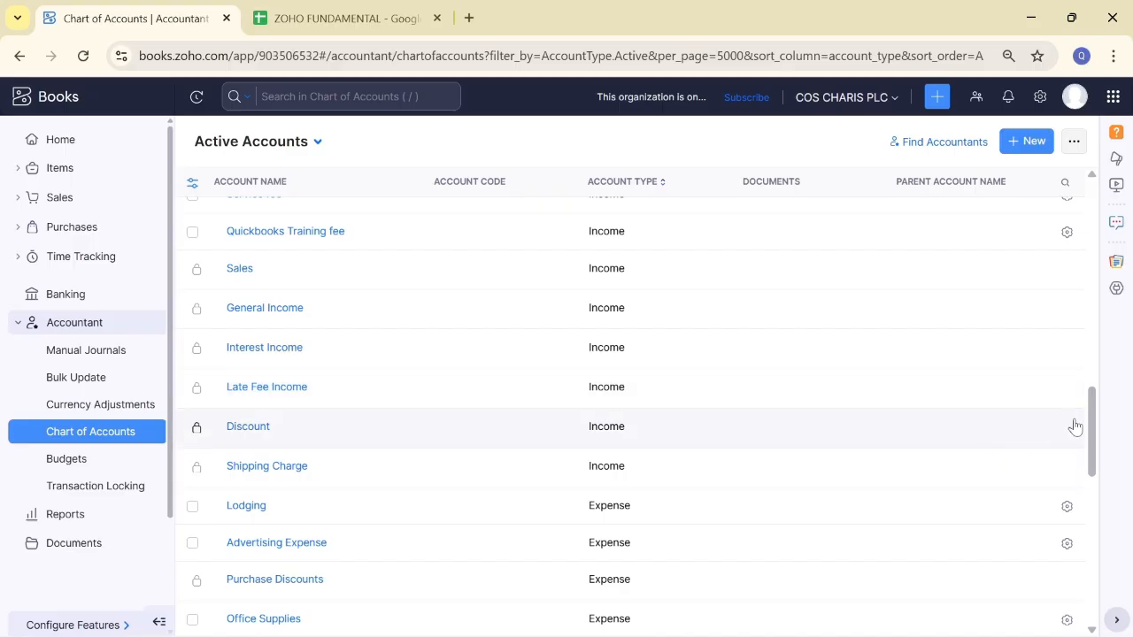
{"action": "mouse_move", "coordinate": [1091, 427]}
{"action": "left_mouse_down"}
{"action": "mouse_move", "coordinate": [1091, 457]}
{"action": "mouse_move", "coordinate": [1091, 393]}
{"action": "mouse_move", "coordinate": [1097, 409]}
{"action": "left_mouse_up"}
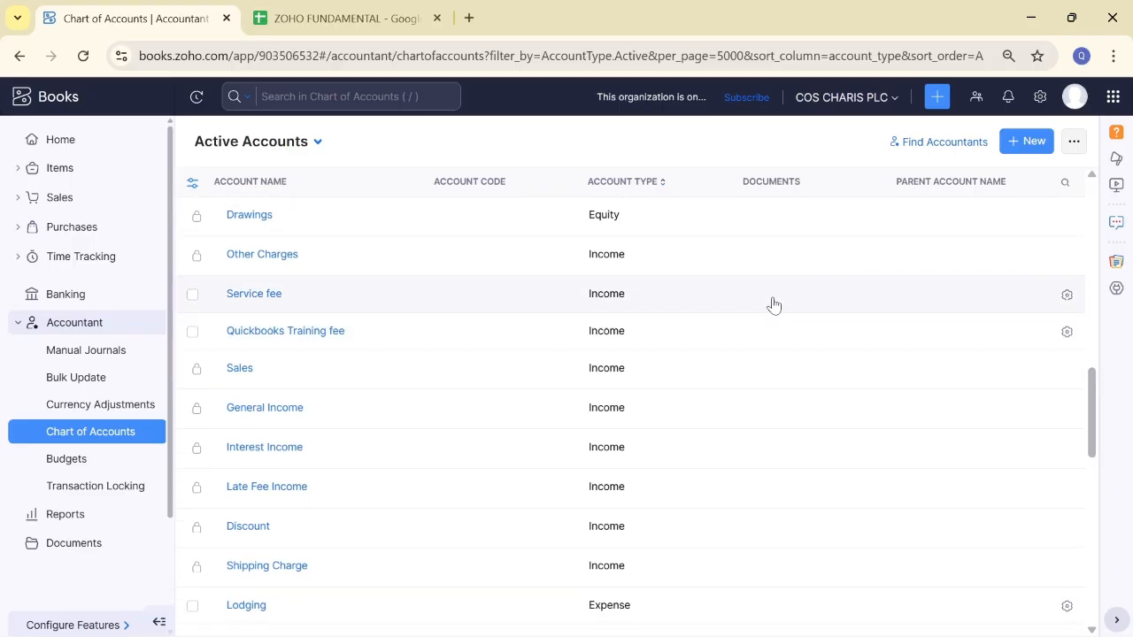
{"action": "left_click", "coordinate": [337, 7]}
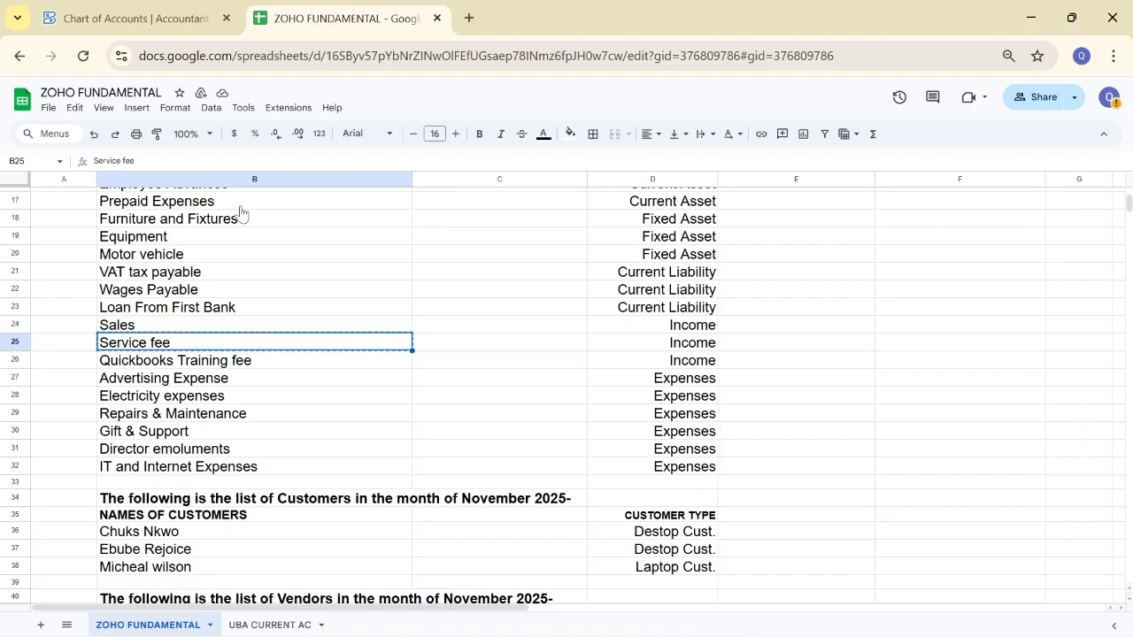
{"action": "left_click", "coordinate": [247, 361]}
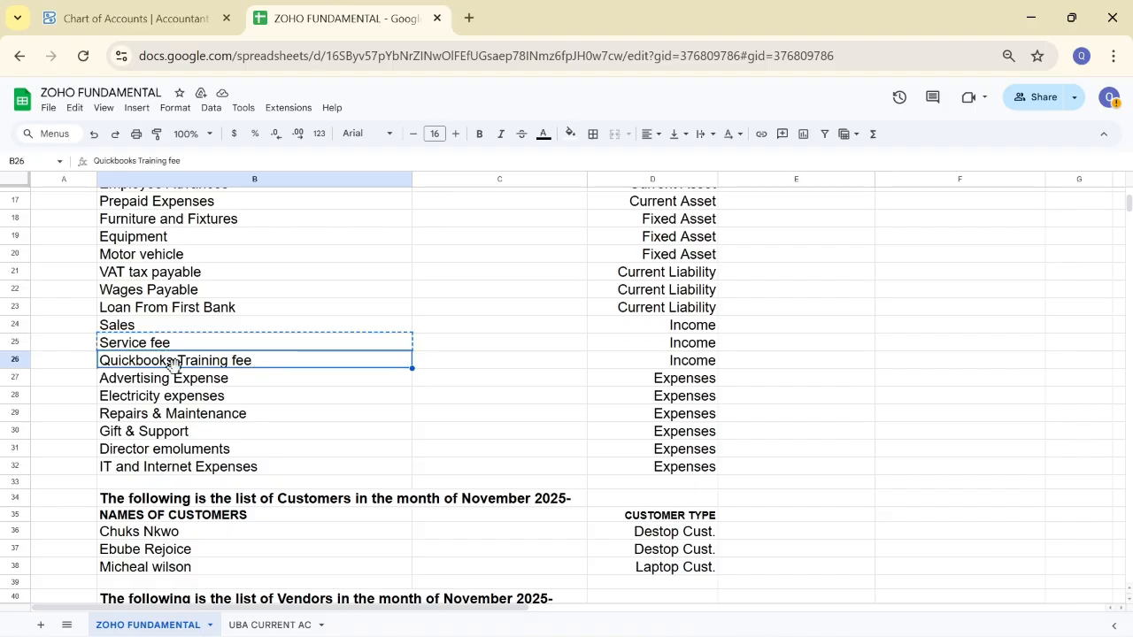
{"action": "left_click", "coordinate": [129, 13]}
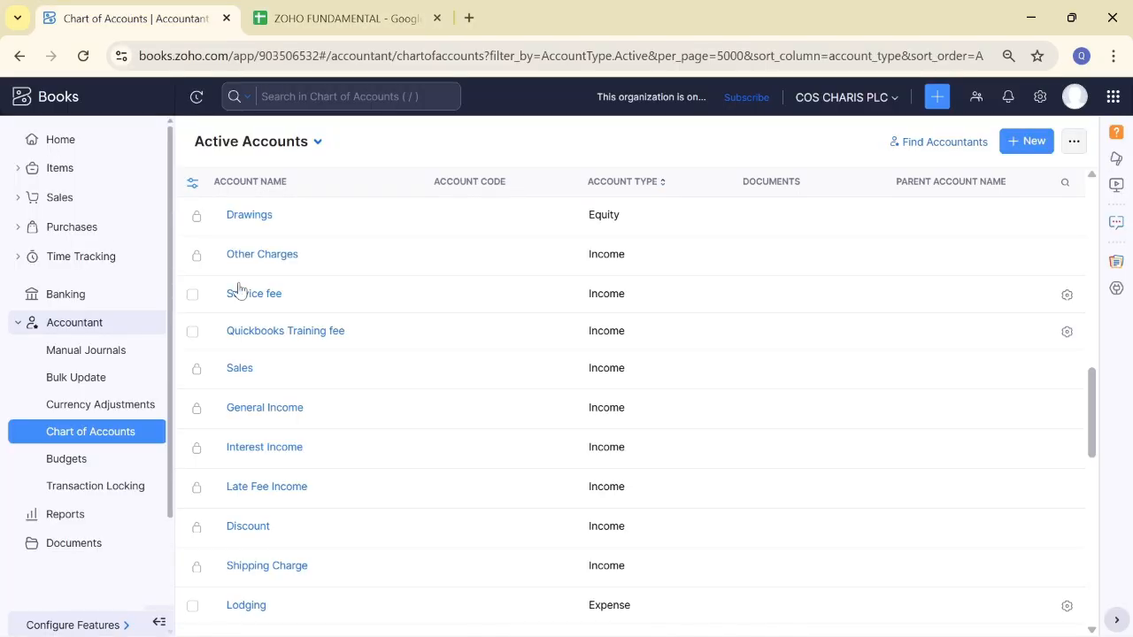
Check the Zoho Books expense accounts for Advertising Expense and Electricity expenses from spreadsheet cells B27 and B28.
{"action": "left_click", "coordinate": [366, 18]}
{"action": "left_click", "coordinate": [210, 384]}
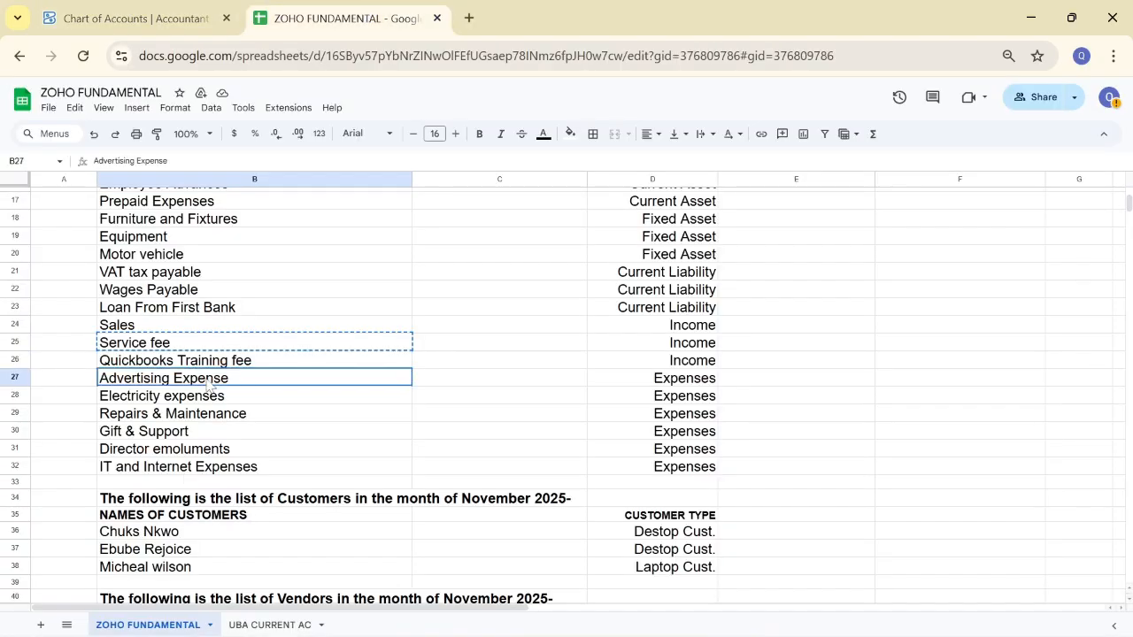
{"action": "left_click", "coordinate": [143, 13]}
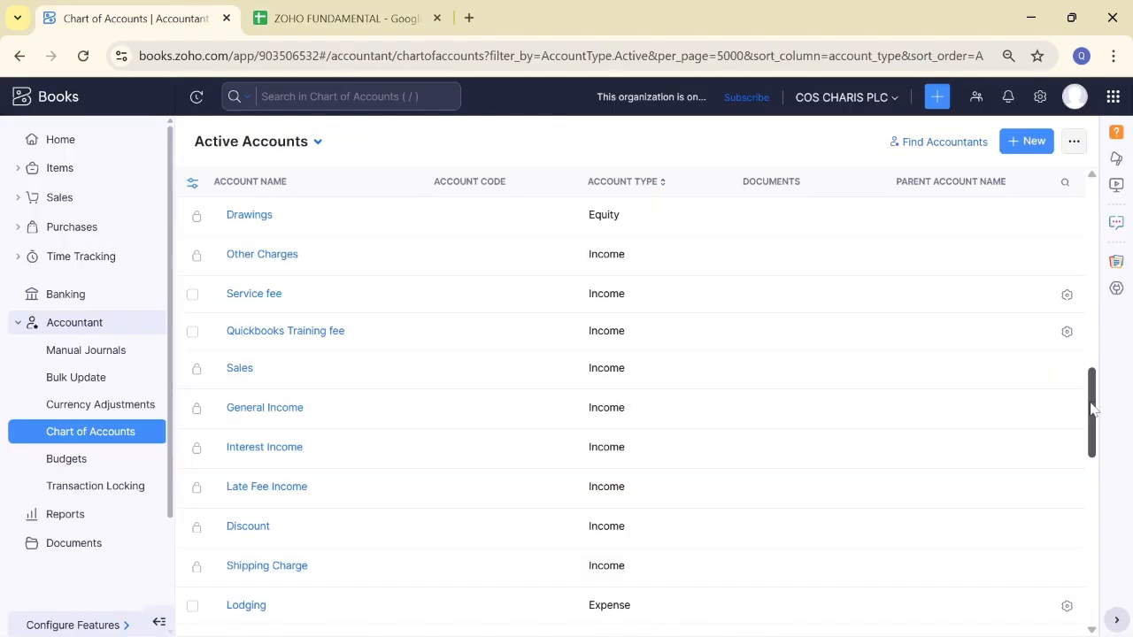
{"action": "left_click_drag", "start_coordinate": [1092, 412], "coordinate": [1105, 463]}
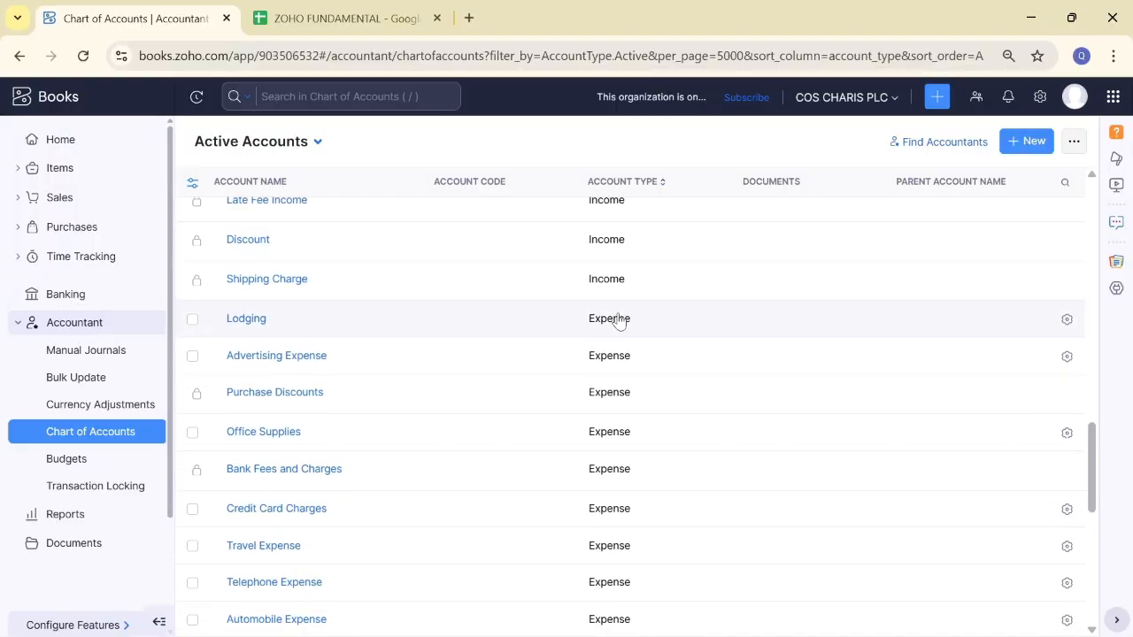
{"action": "left_click", "coordinate": [321, 13]}
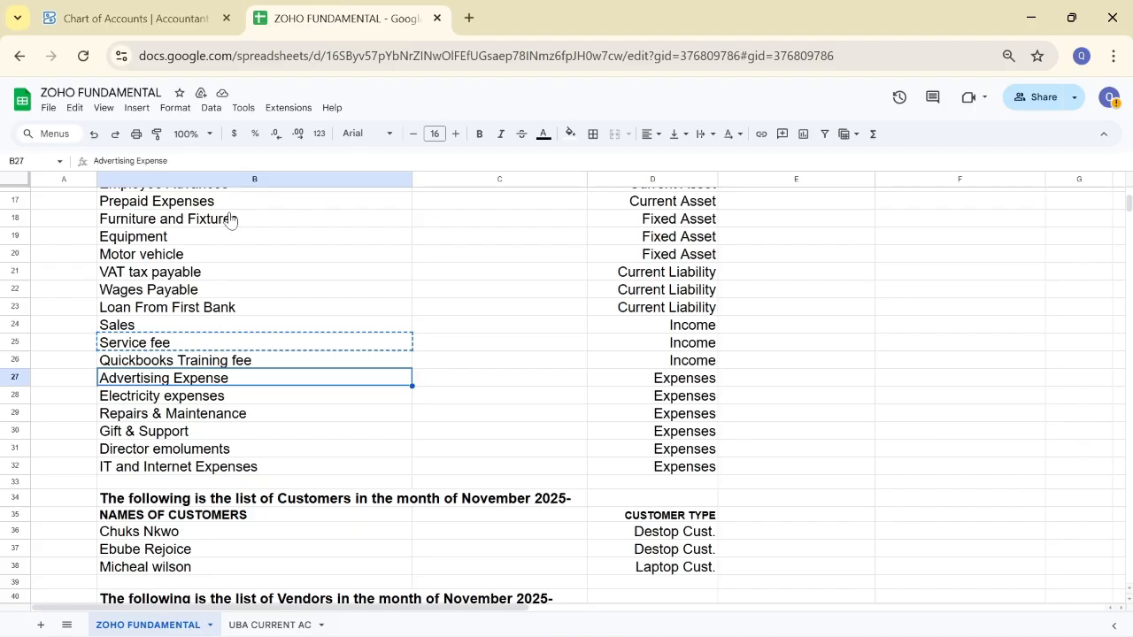
{"action": "left_click", "coordinate": [207, 402]}
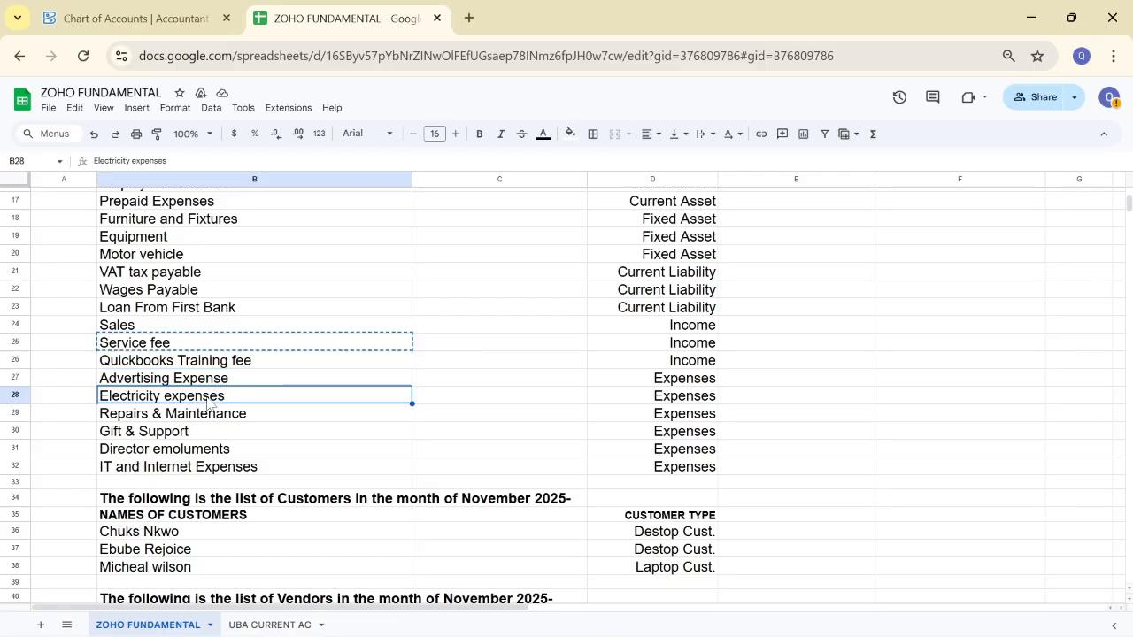
{"action": "left_click", "coordinate": [139, 14]}
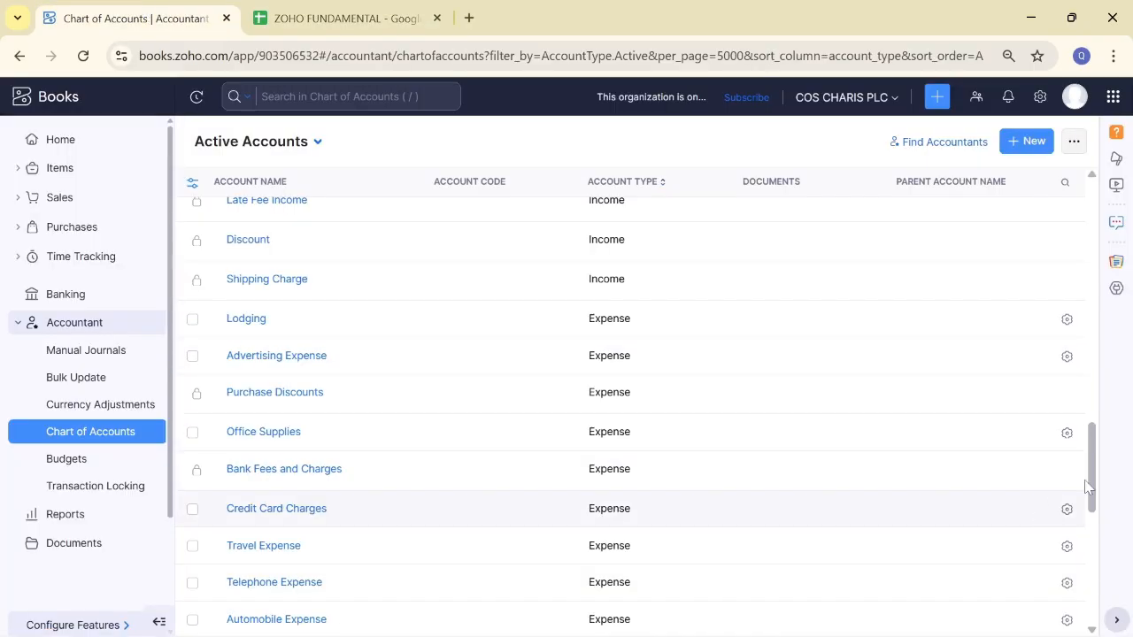
{"action": "mouse_move", "coordinate": [1100, 476]}
{"action": "left_mouse_down"}
{"action": "mouse_move", "coordinate": [1092, 584]}
{"action": "mouse_move", "coordinate": [1092, 496]}
{"action": "mouse_move", "coordinate": [1104, 600]}
{"action": "mouse_move", "coordinate": [1077, 437]}
{"action": "mouse_move", "coordinate": [1094, 482]}
{"action": "left_mouse_up"}
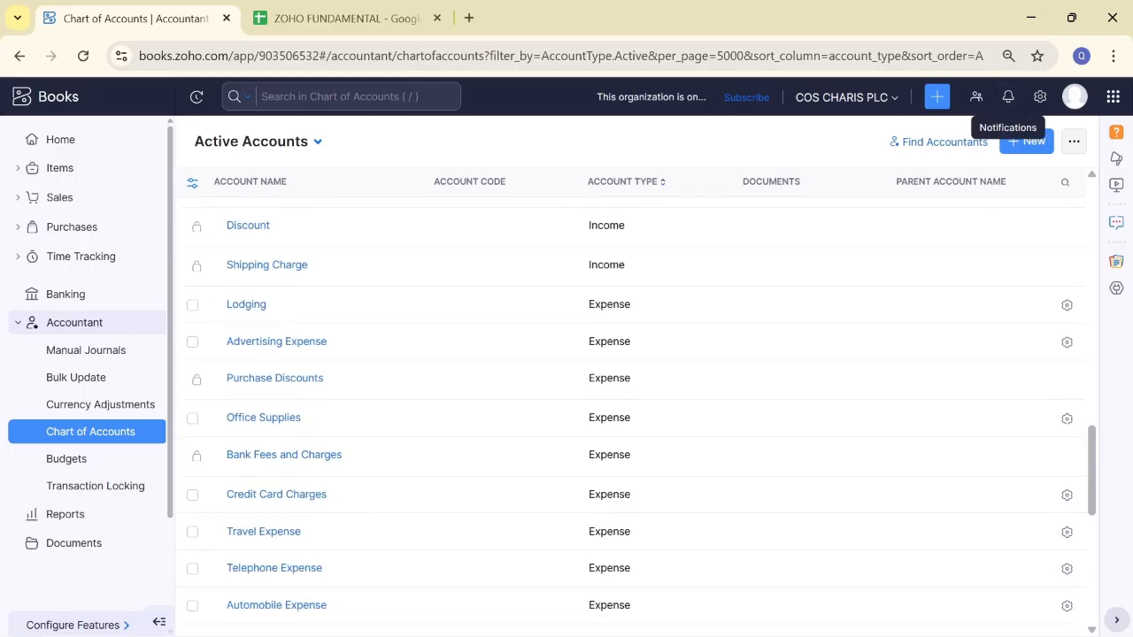
Create a new account named Electricity Expenses with the account type Expense and save it.
{"action": "left_click", "coordinate": [1026, 144]}
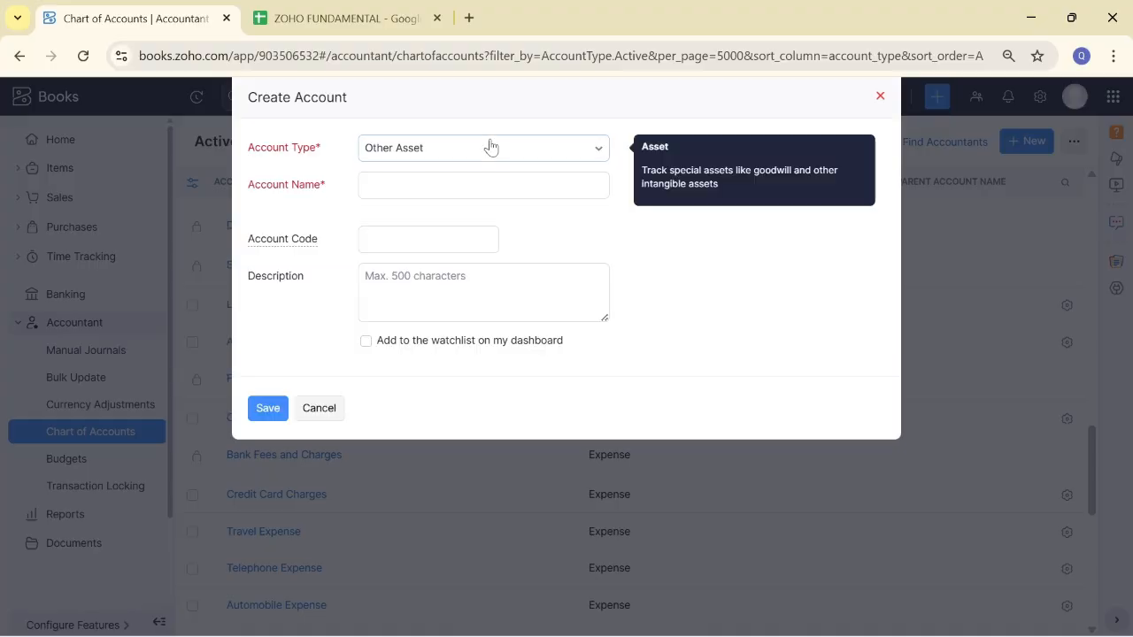
{"action": "left_click", "coordinate": [491, 148]}
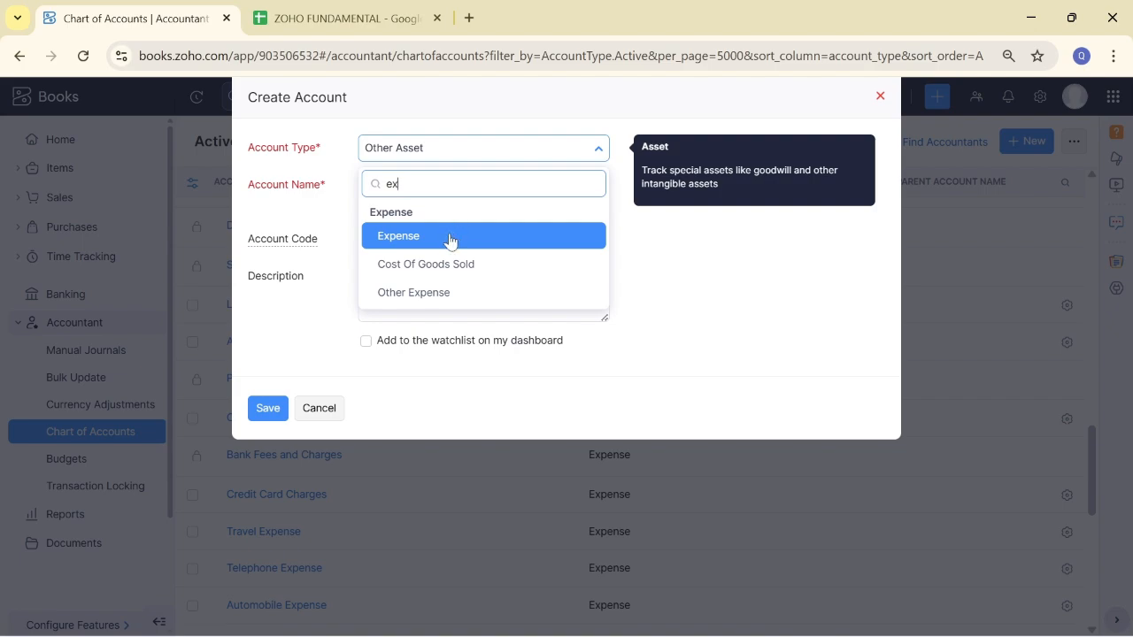
{"action": "left_click", "coordinate": [449, 237]}
{"action": "left_click", "coordinate": [460, 185]}
{"action": "type", "text": "E"}
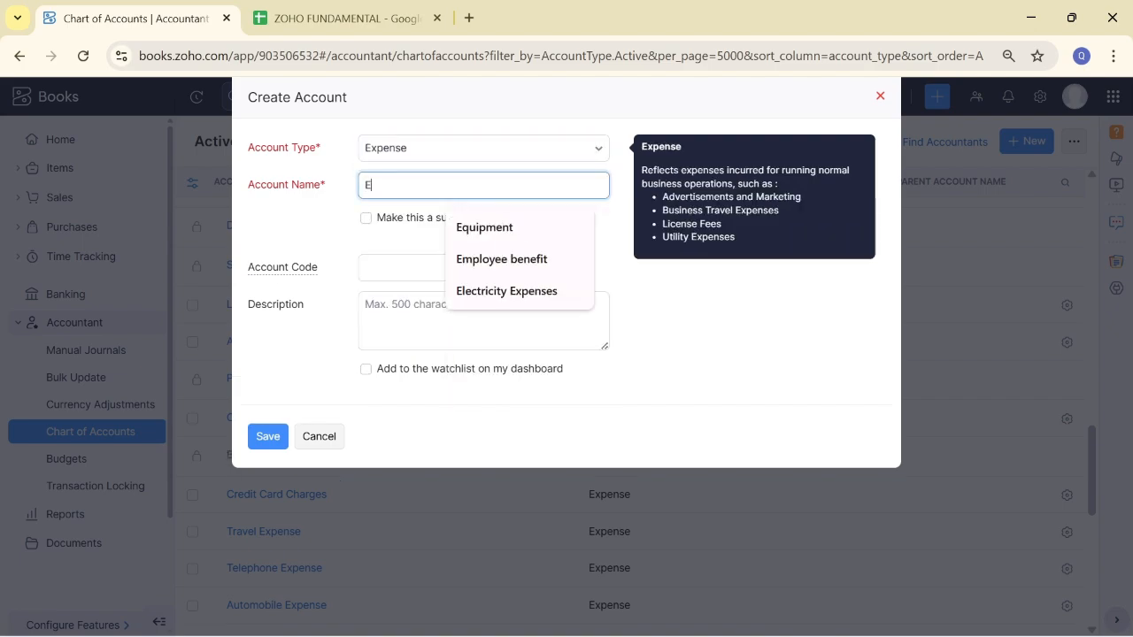
{"action": "type", "text": "le"}
{"action": "left_click", "coordinate": [485, 226]}
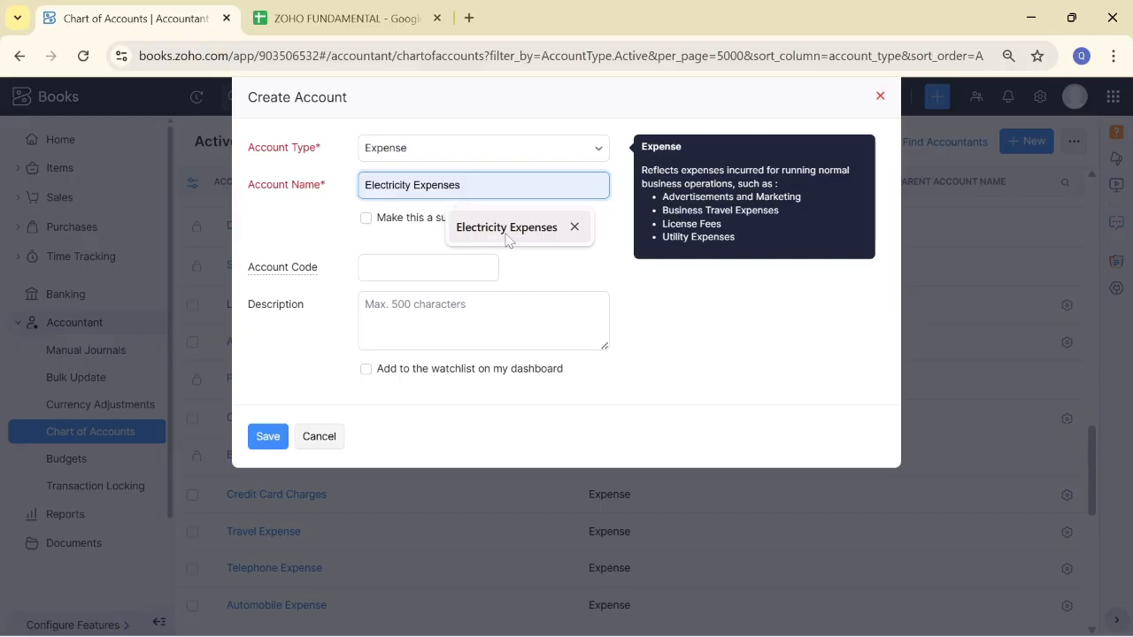
{"action": "left_click", "coordinate": [264, 447]}
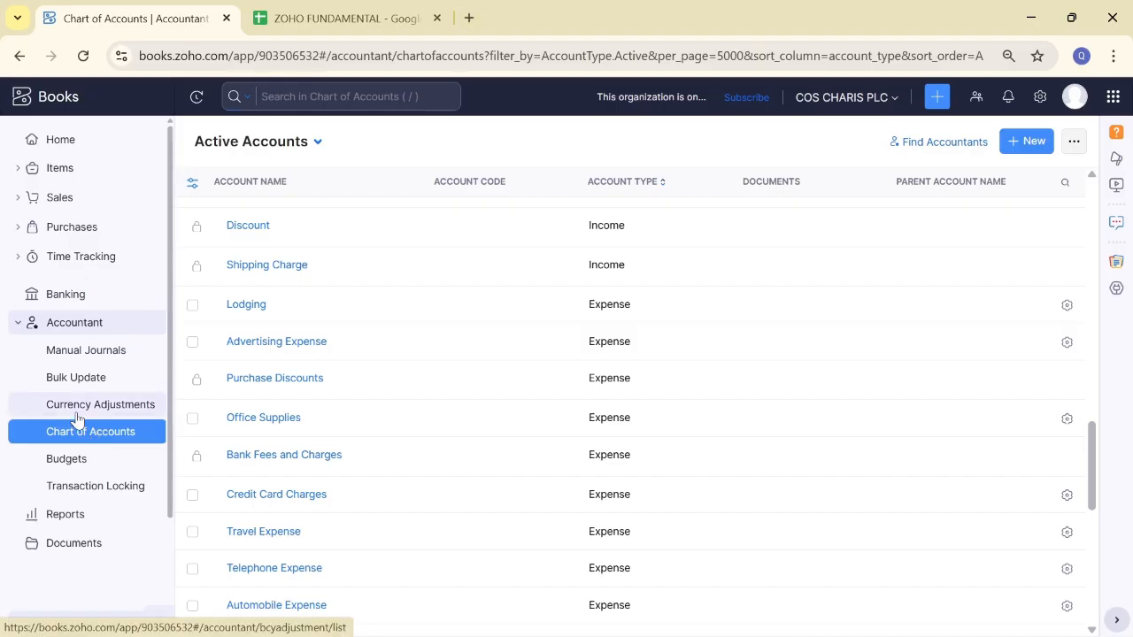
{"action": "left_click", "coordinate": [106, 324]}
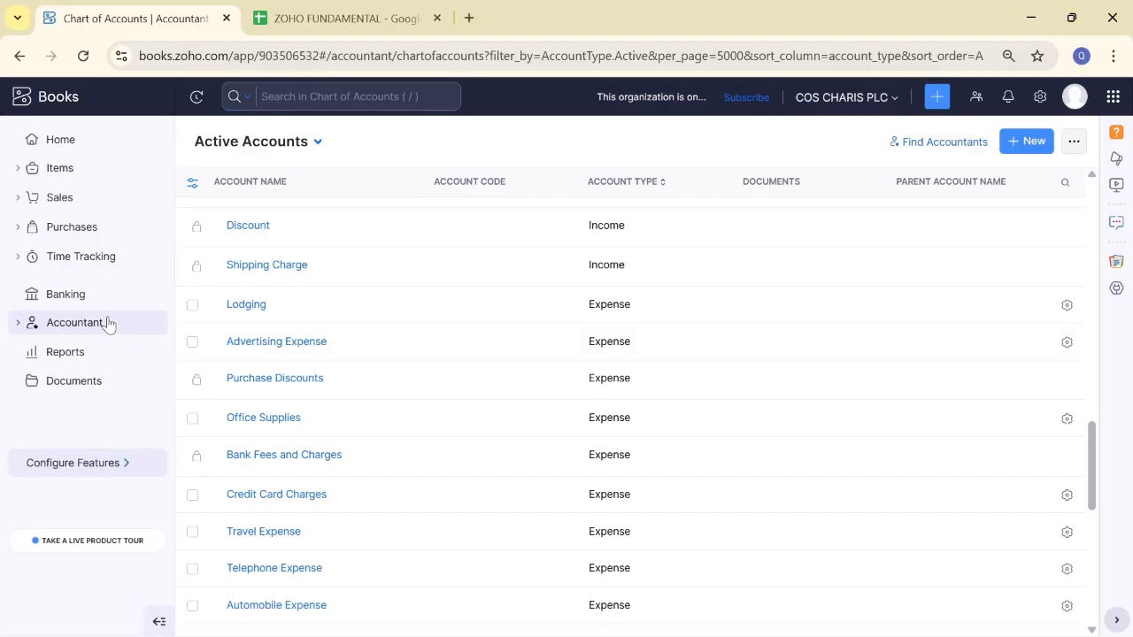
{"action": "left_click", "coordinate": [108, 323]}
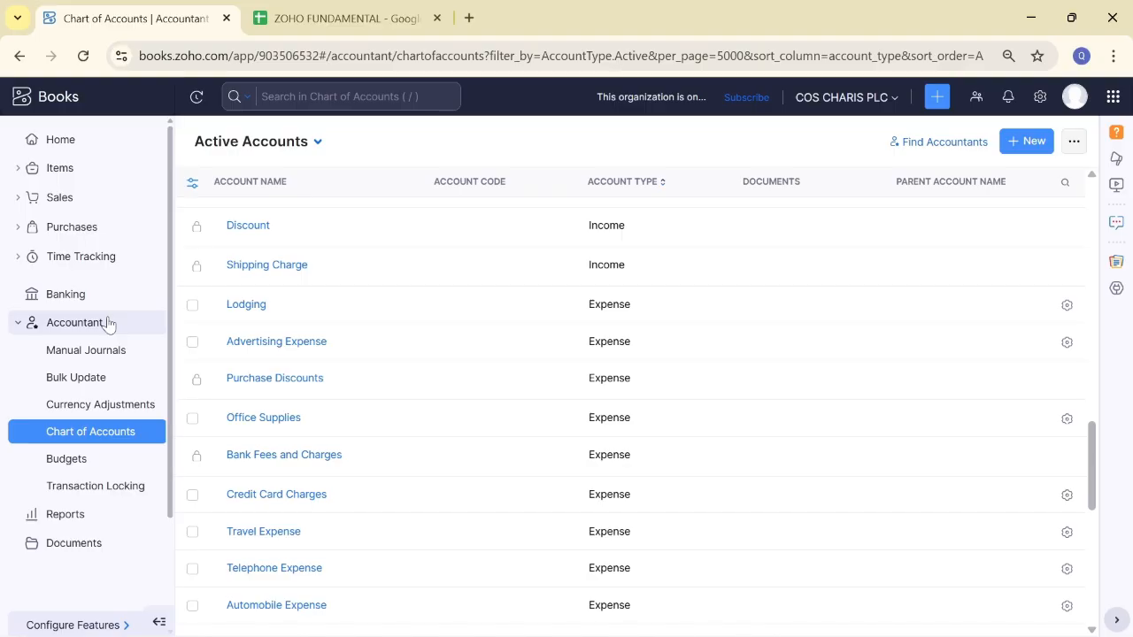